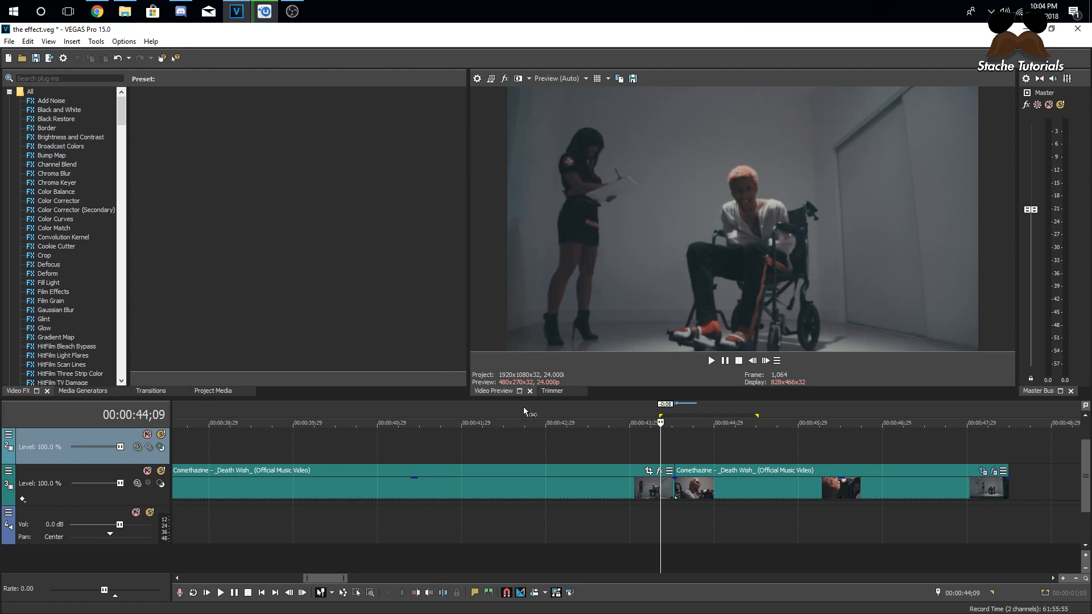
# Play back the cut between the two music video clips
pyautogui.press('space')
pyautogui.press('space')
pyautogui.press('space')
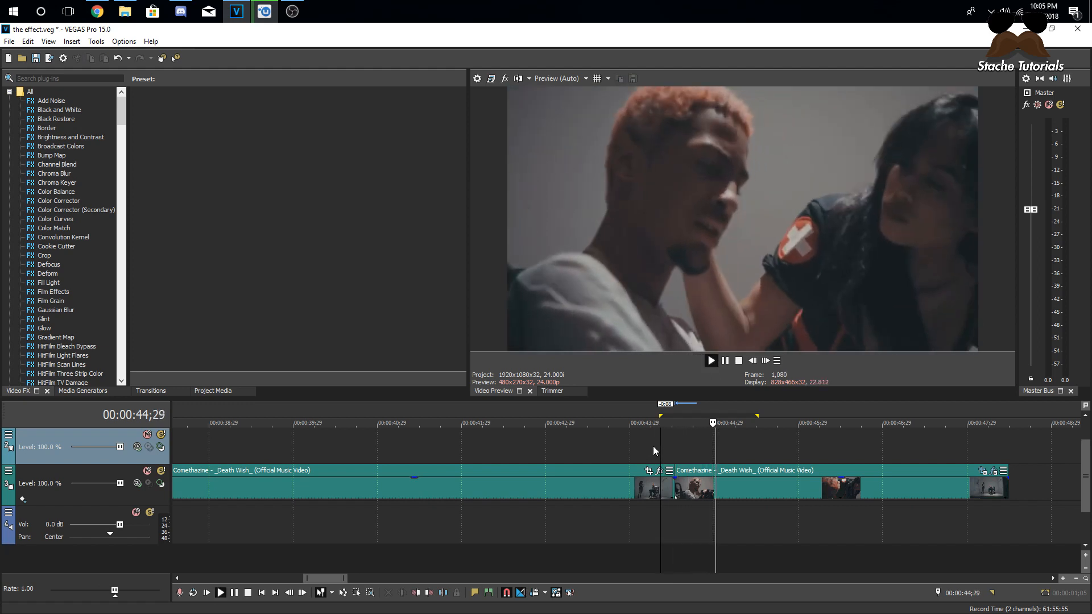
pyautogui.press('space')
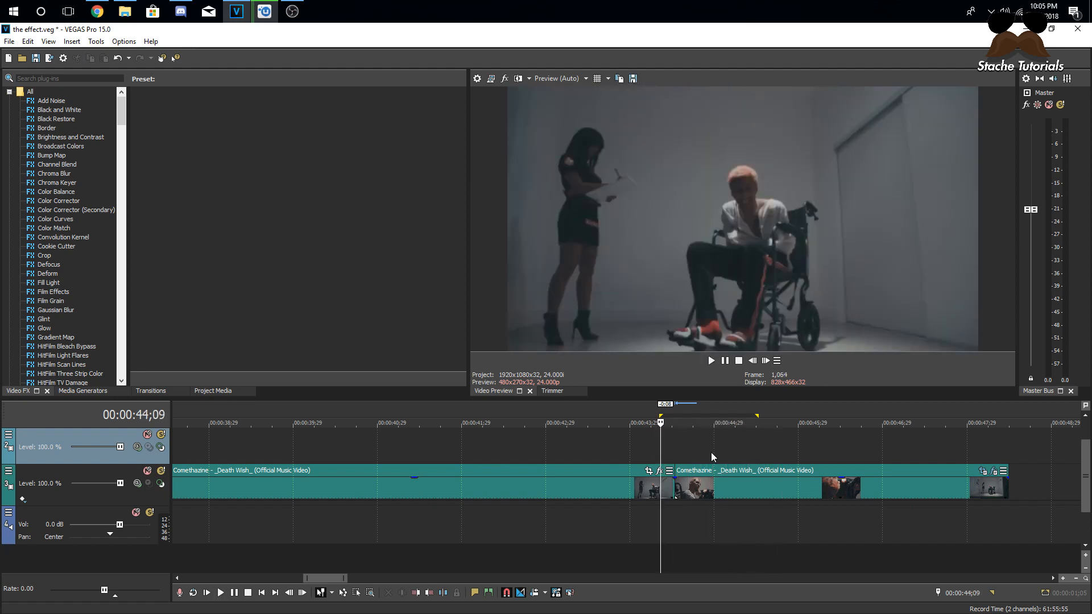
# Split the second music video clip shortly after its start and delete everything after the split
pyautogui.click(711, 452)
pyautogui.press('s')
pyautogui.click(743, 485)
pyautogui.rightClick(772, 472)
pyautogui.click(780, 249)
# Set the preview quality to Best (Full) and save a snapshot of the first clip's last frame before the cut
pyautogui.click(665, 452)
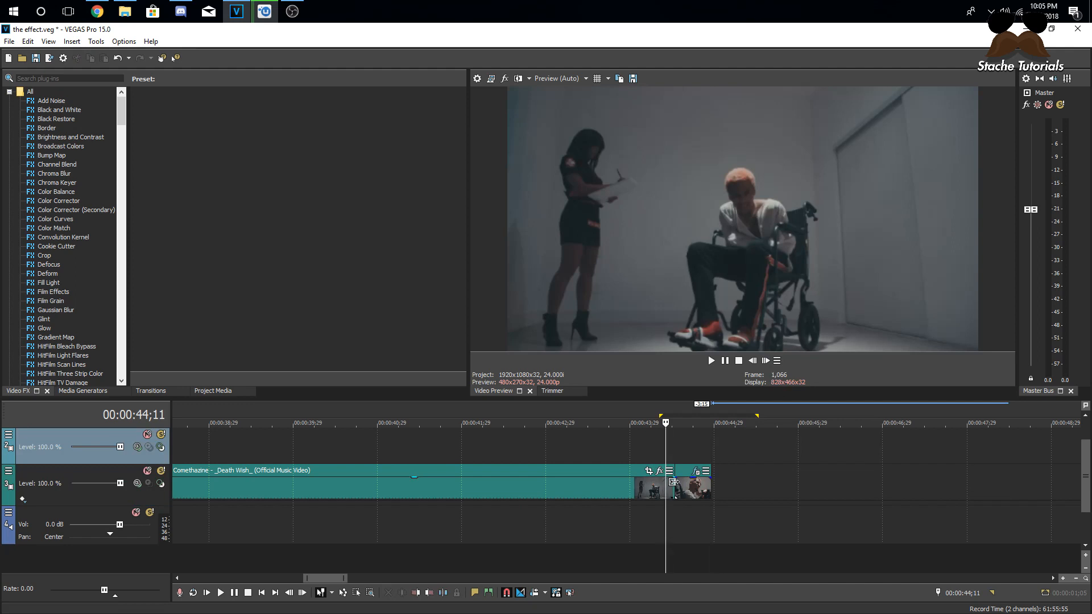
pyautogui.click(674, 482)
pyautogui.scroll(1, 649, 444)
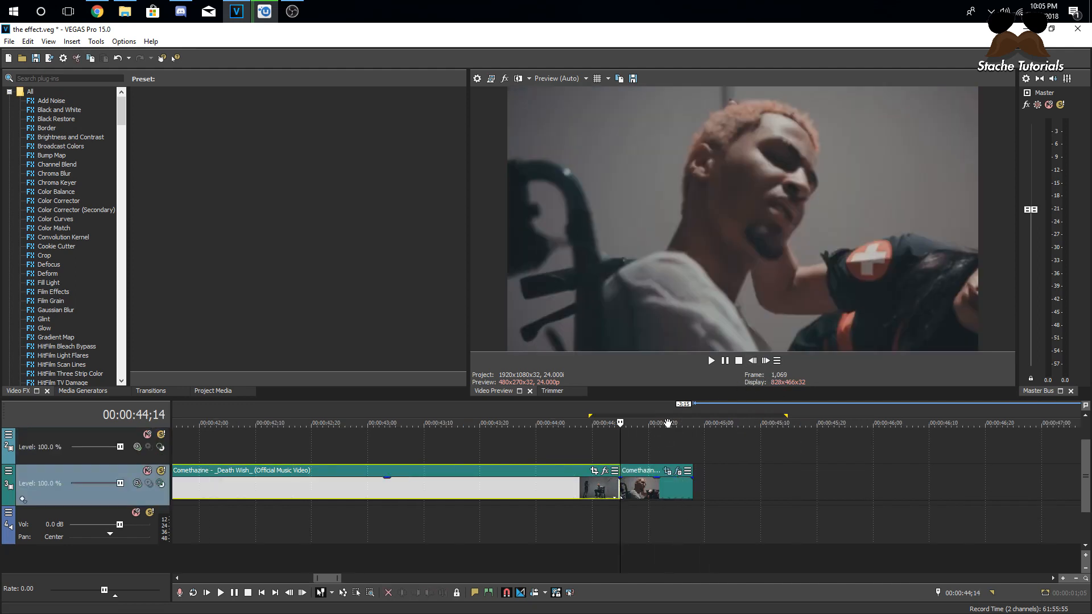
pyautogui.click(753, 364)
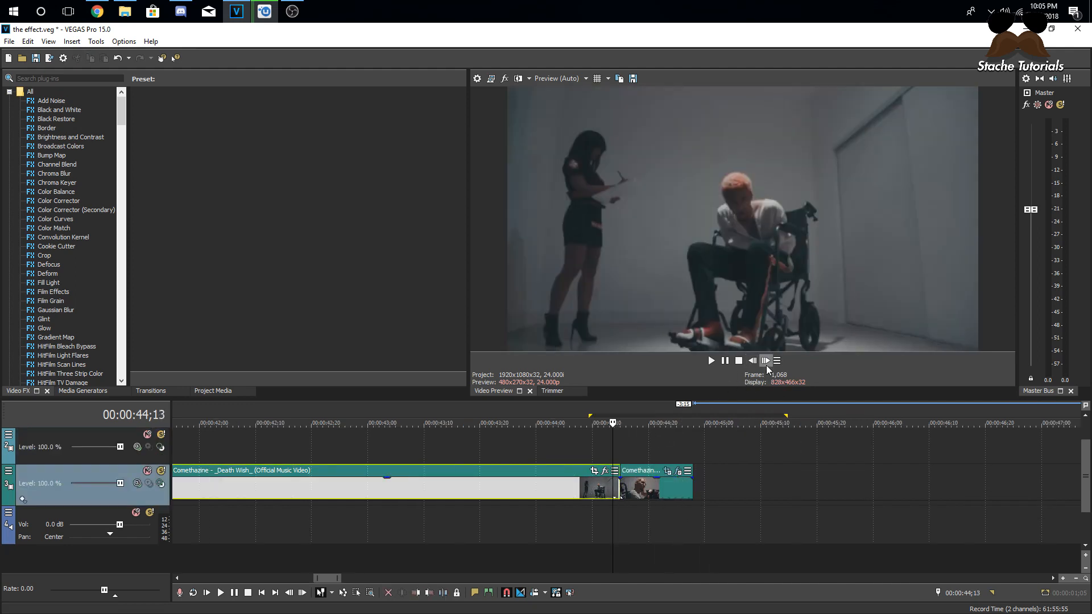
pyautogui.click(554, 79)
pyautogui.moveTo(554, 131)
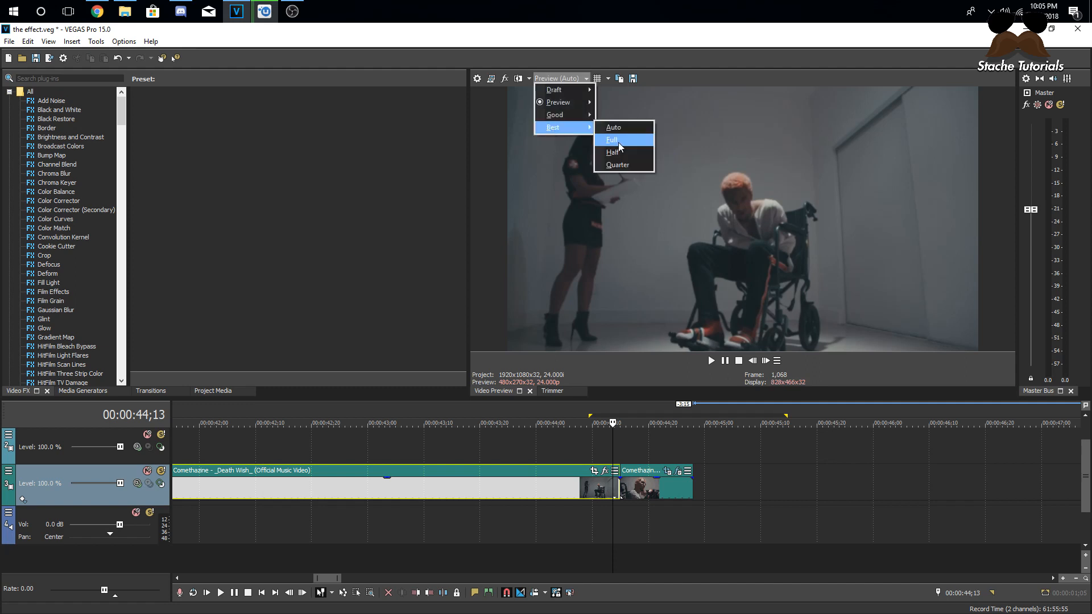
pyautogui.click(620, 140)
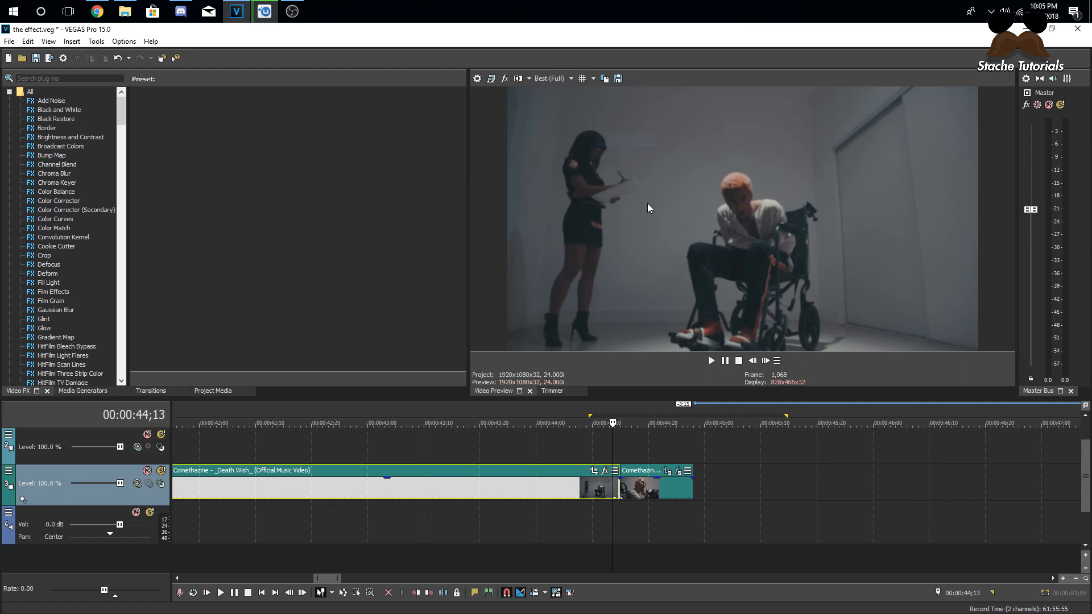
pyautogui.click(618, 79)
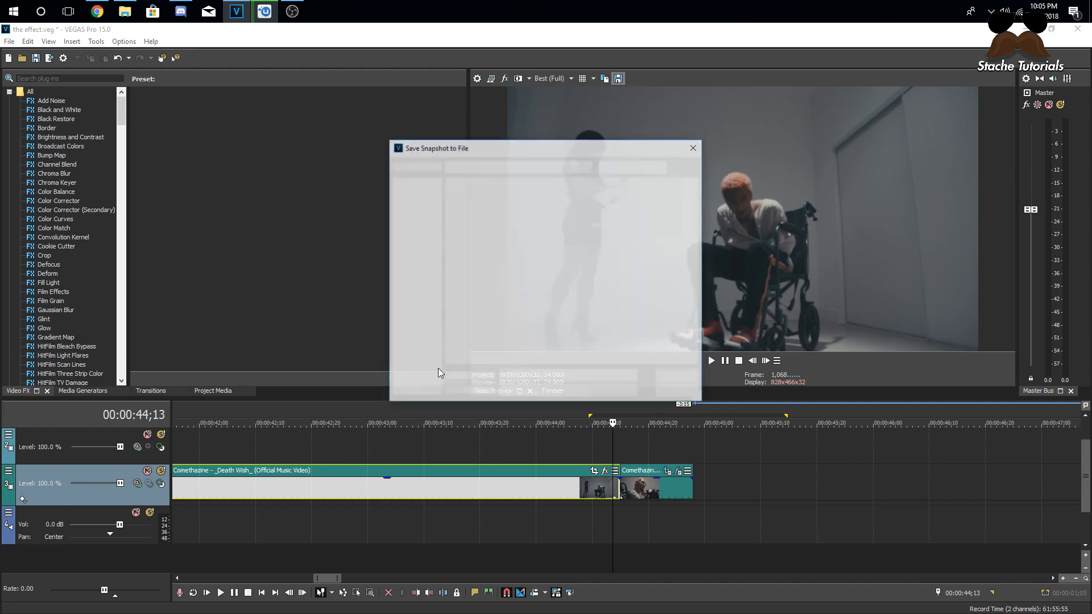
pyautogui.click(661, 376)
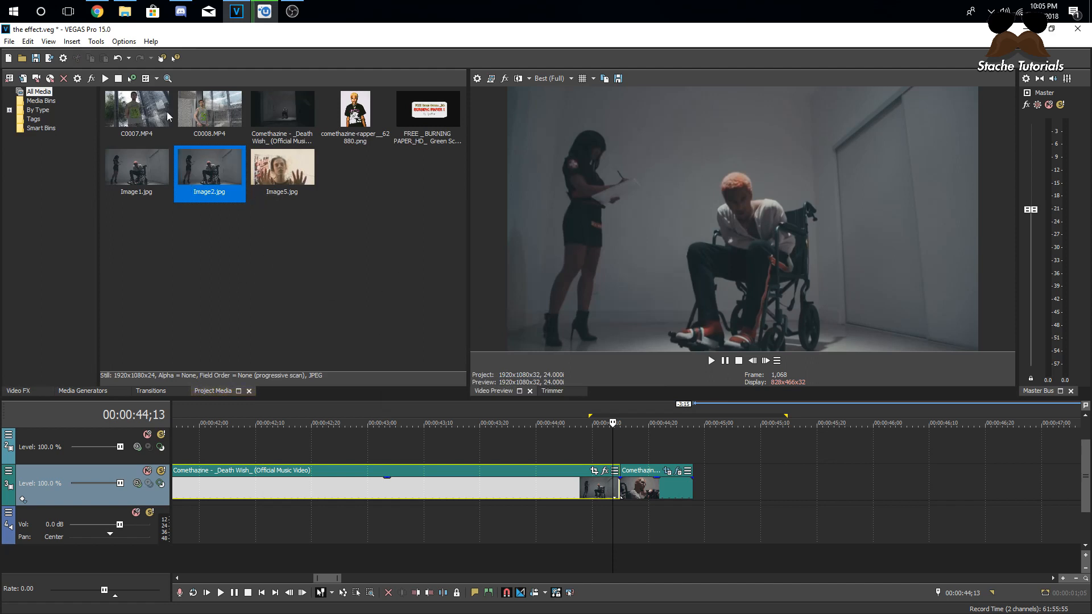
# Place Image2.jpg on the empty video track above the footage, starting at the beginning of the second clip
pyautogui.click(231, 224)
pyautogui.click(226, 192)
pyautogui.scroll(-5, 620, 496)
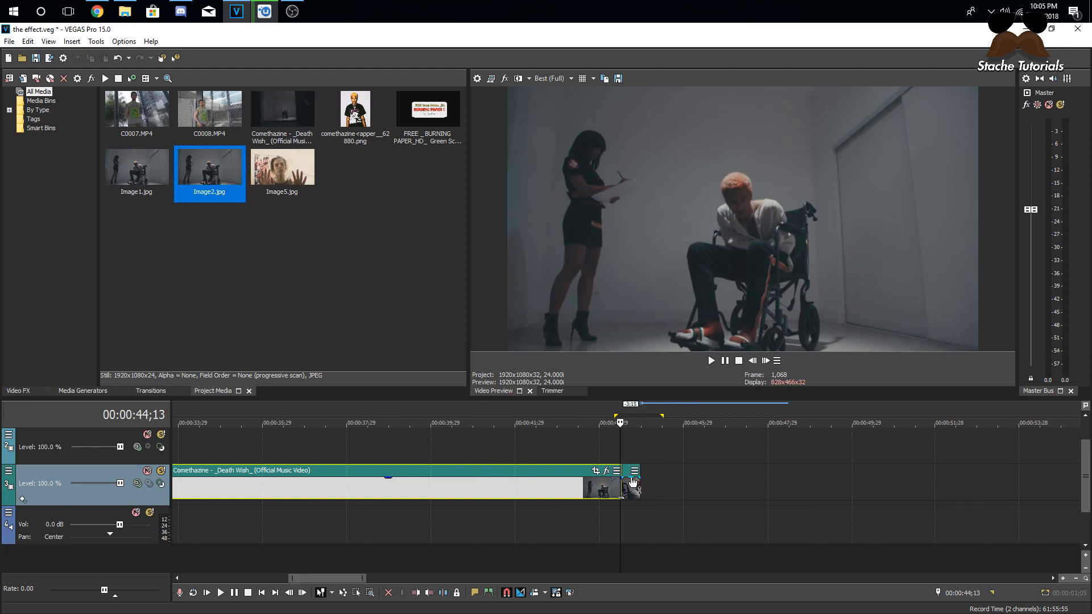
pyautogui.rightClick(700, 486)
pyautogui.click(248, 245)
pyautogui.moveTo(212, 176); pyautogui.dragTo(698, 445)
pyautogui.scroll(8, 603, 457)
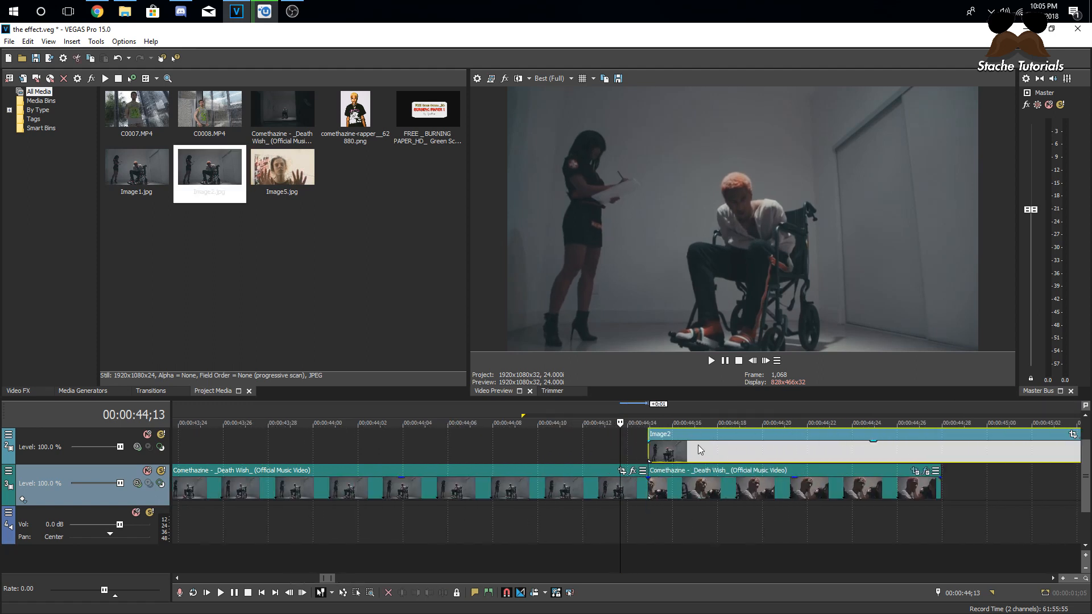
# Step frame by frame across the cut to check how Image2 lines up with the first clip's last frame
pyautogui.click(766, 362)
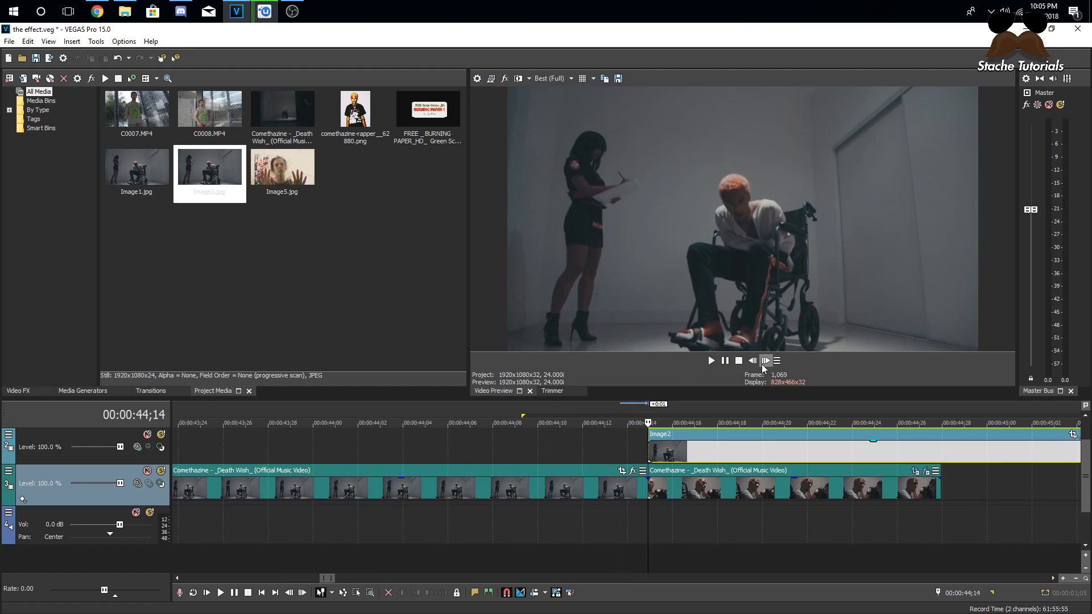
pyautogui.click(751, 362)
pyautogui.click(751, 362)
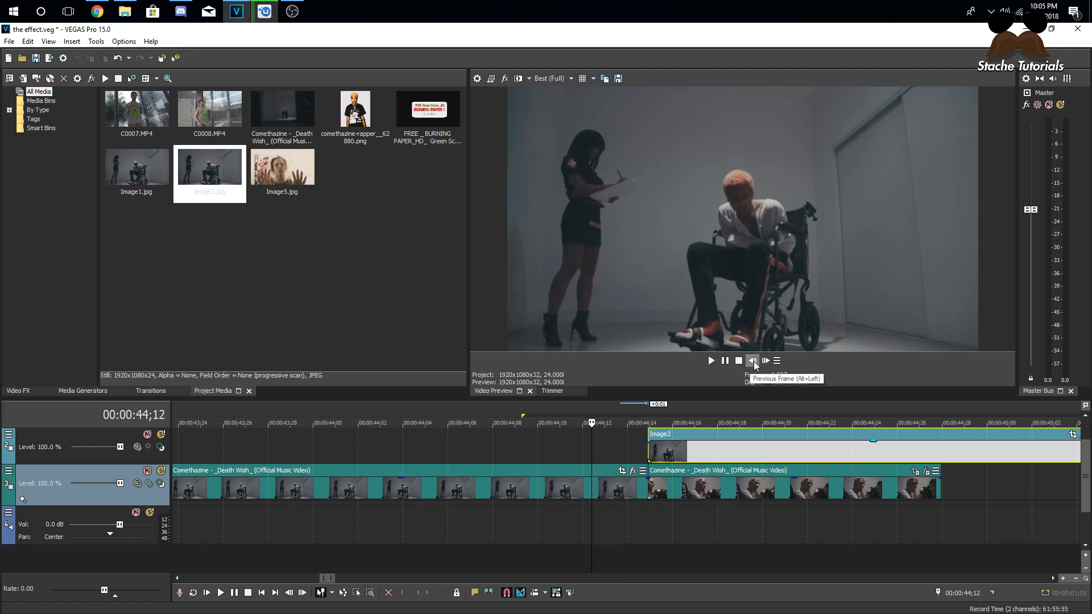
pyautogui.click(763, 361)
pyautogui.click(762, 361)
pyautogui.click(763, 361)
pyautogui.click(763, 361)
pyautogui.click(764, 361)
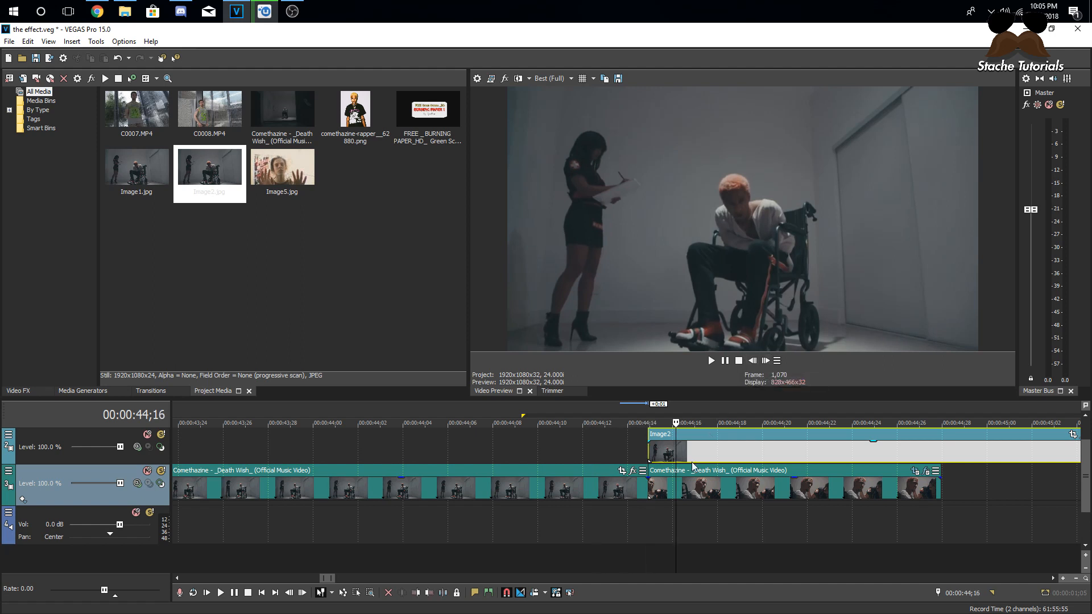
# Split the Image2 event at 00:00:44;25 and delete the part after the split
pyautogui.scroll(-3, 654, 453)
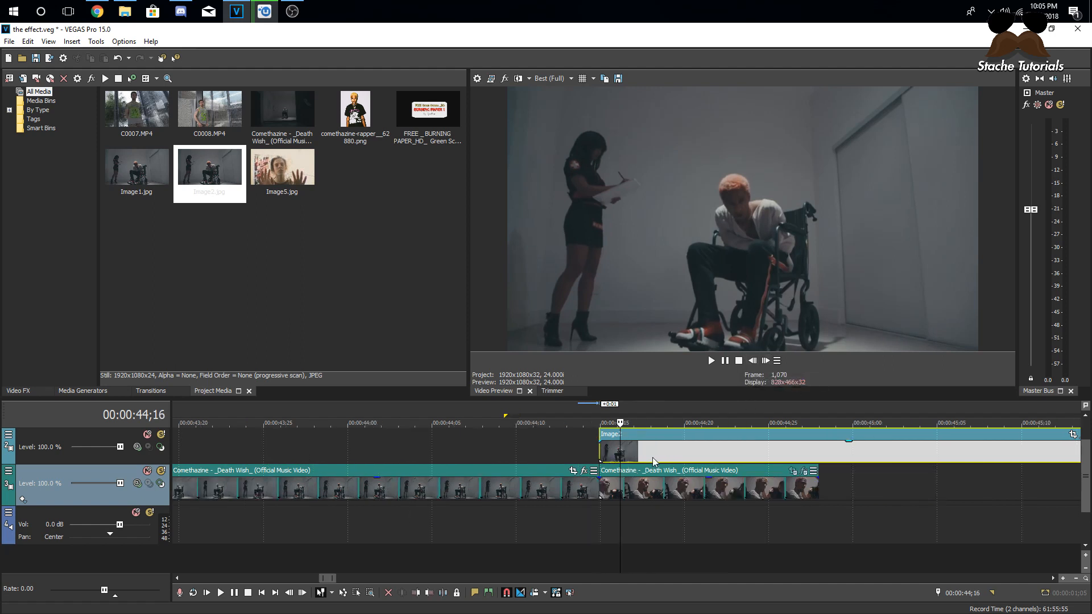
pyautogui.click(670, 453)
pyautogui.press('s')
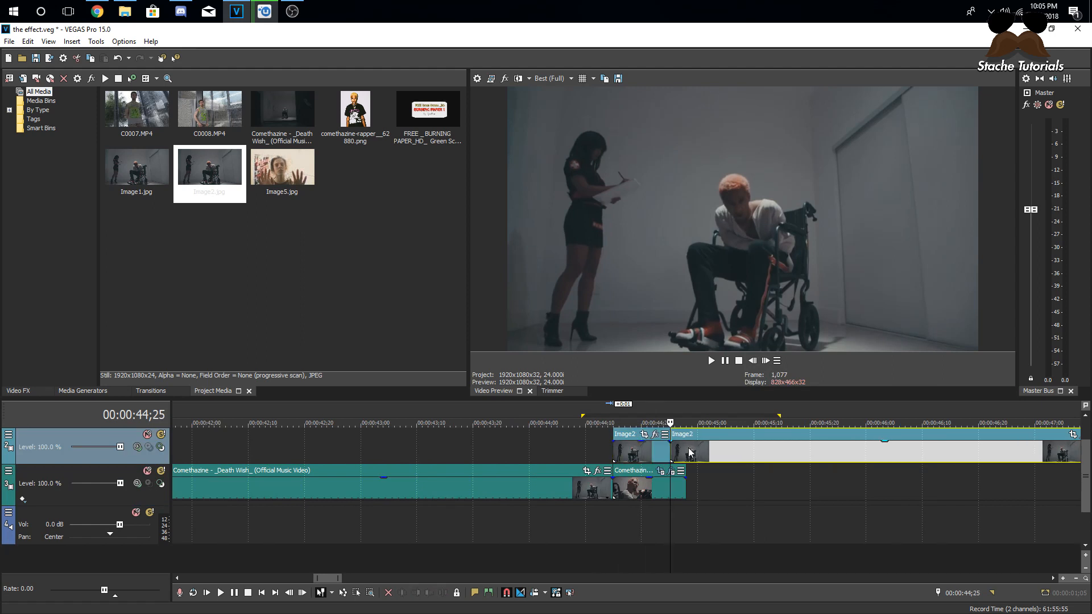
pyautogui.rightClick(689, 453)
pyautogui.click(727, 205)
pyautogui.scroll(3, 625, 449)
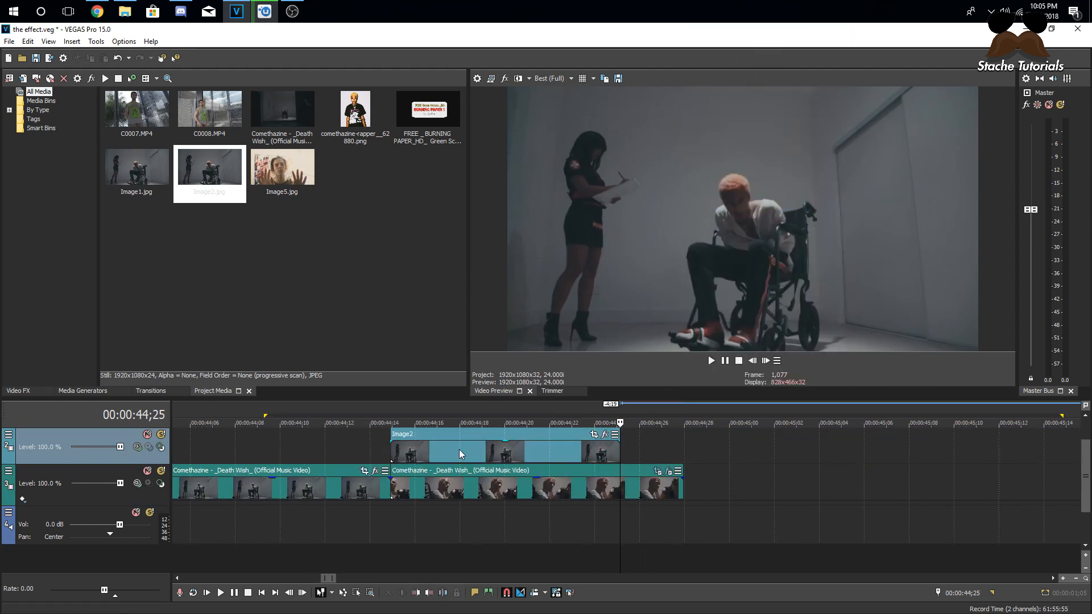
# Trim the end of the Image2 event to 00:00:44;22, six frames after its start
pyautogui.click(392, 450)
pyautogui.hscroll(-3, 430, 458)
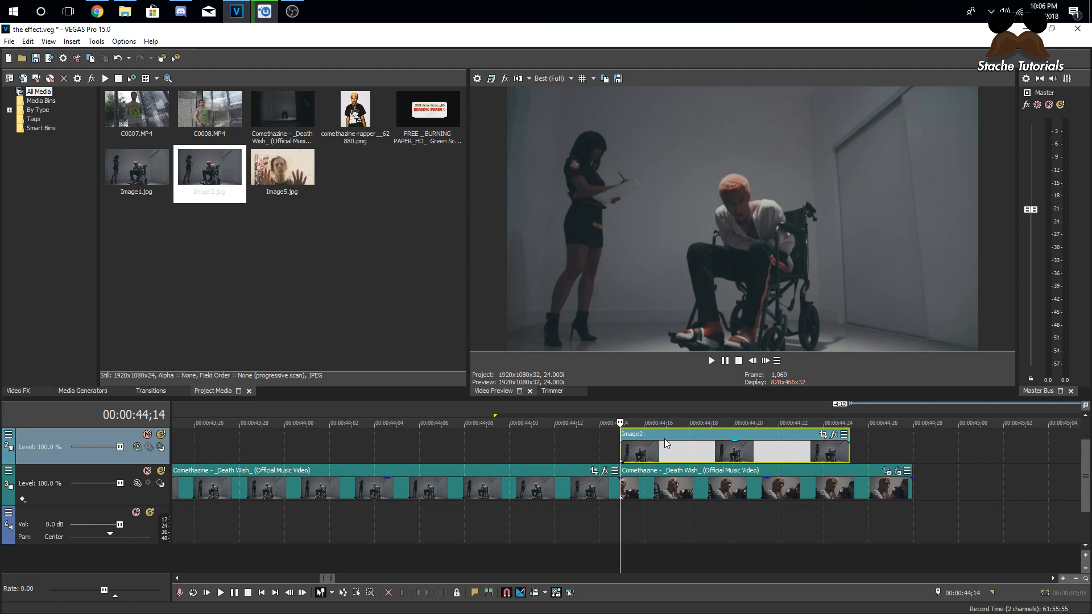
pyautogui.click(765, 360)
pyautogui.click(766, 360)
pyautogui.click(766, 360)
pyautogui.click(766, 360)
pyautogui.click(766, 360)
pyautogui.click(765, 360)
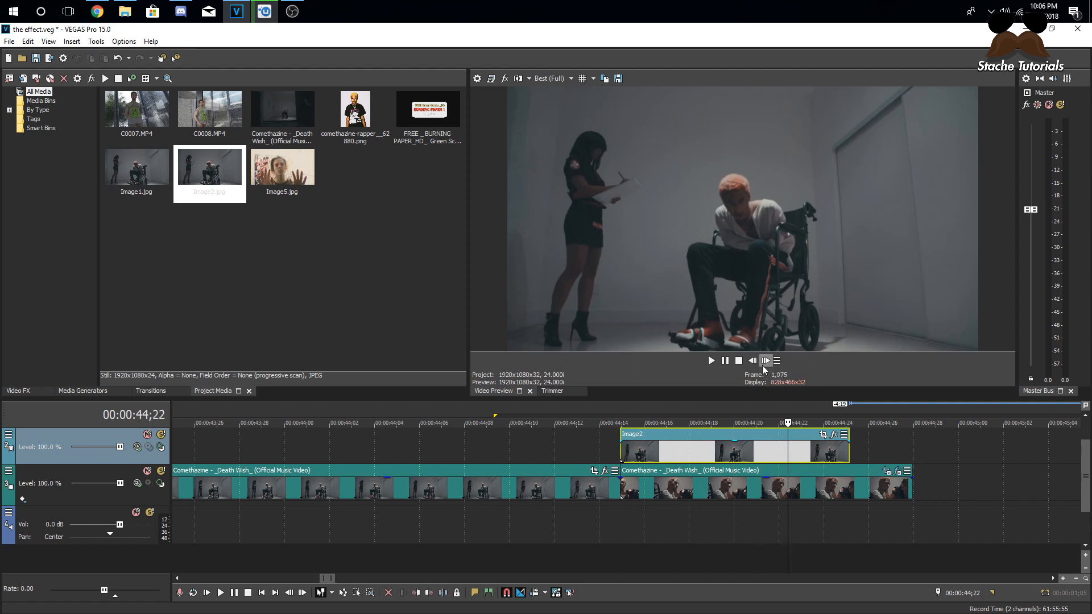
pyautogui.moveTo(850, 450); pyautogui.dragTo(788, 450)
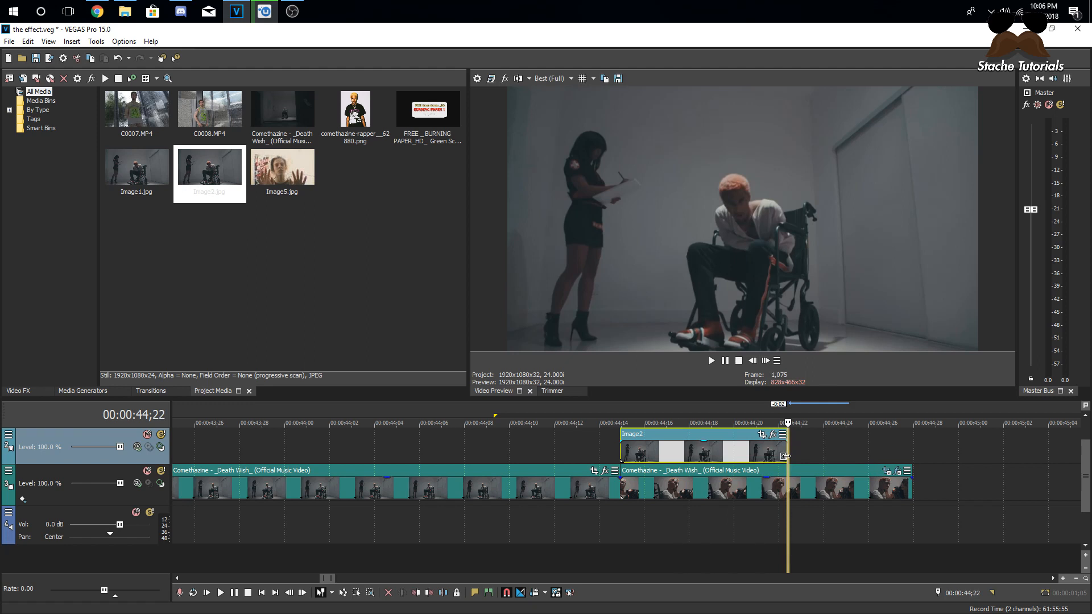
# Open Event Pan/Crop for Image2 and enable its mask at the first frame
pyautogui.click(628, 453)
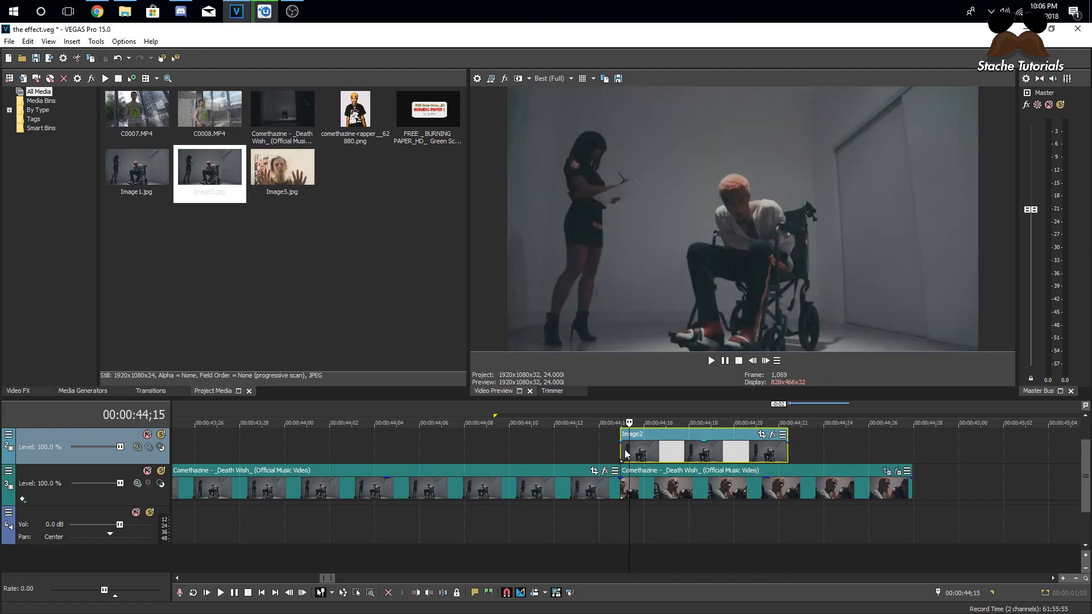
pyautogui.click(761, 435)
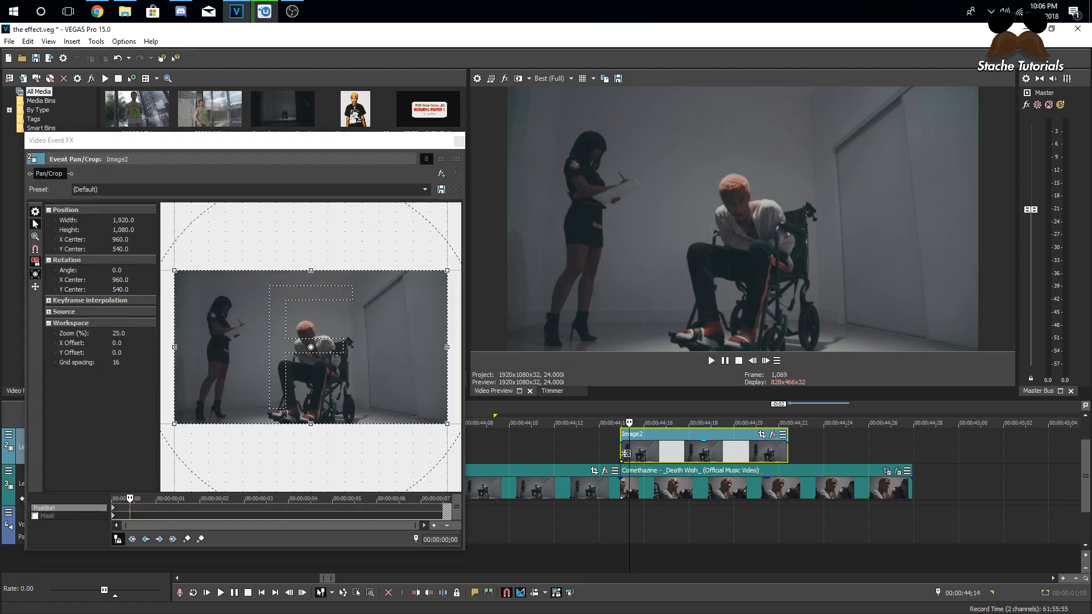
pyautogui.moveTo(128, 500); pyautogui.dragTo(108, 523)
pyautogui.click(35, 516)
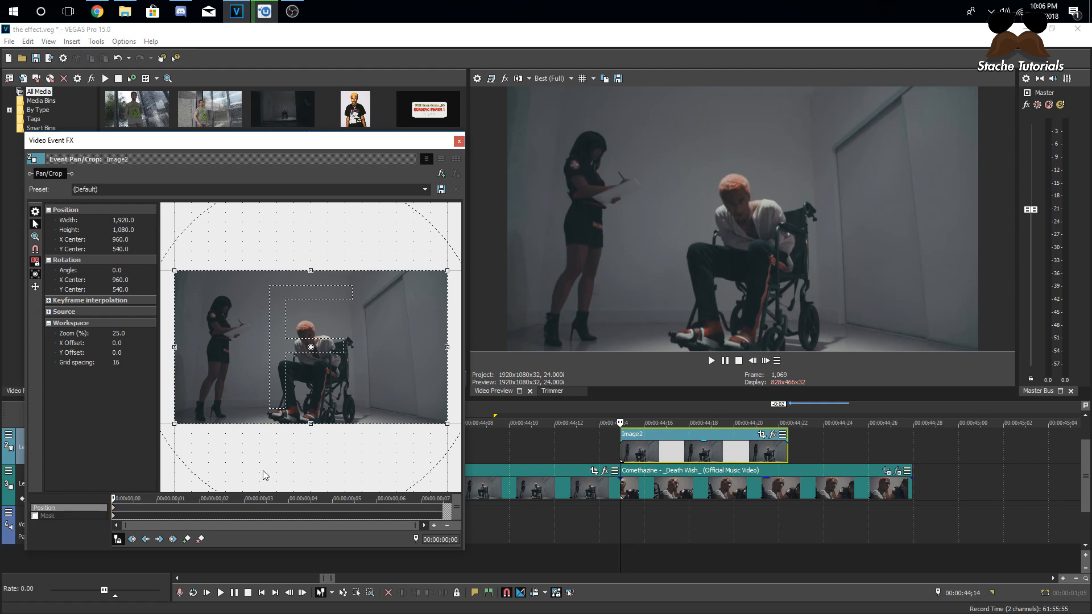
# Draw a closed mask path with the anchor tool around the seated man and his wheelchair in Image2
pyautogui.scroll(5, 260, 425)
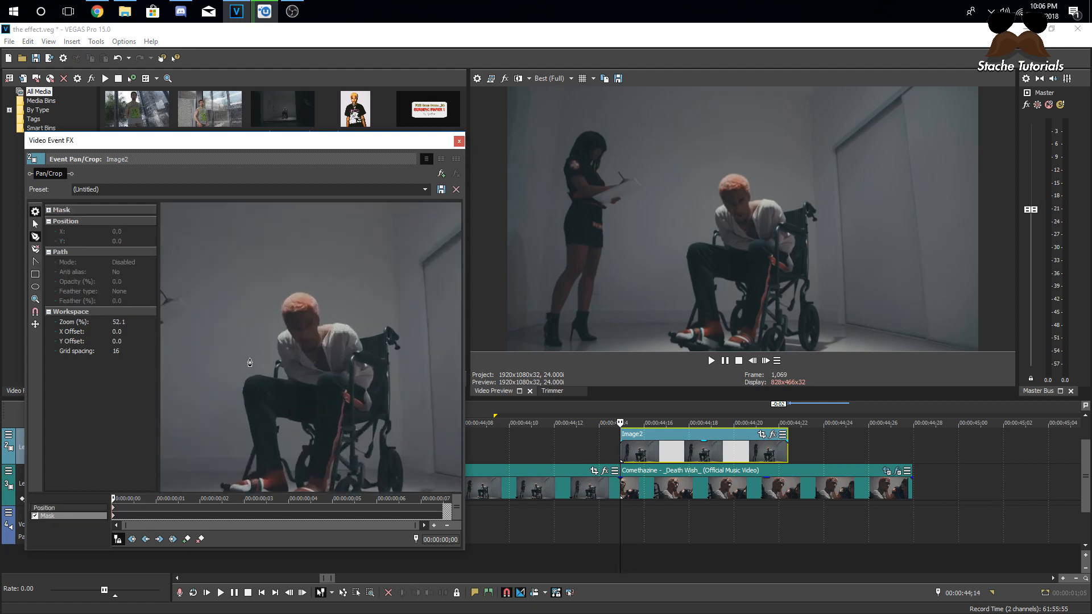
pyautogui.click(35, 224)
pyautogui.moveTo(285, 348); pyautogui.dragTo(297, 293)
pyautogui.click(35, 236)
pyautogui.click(280, 455)
pyautogui.click(253, 444)
pyautogui.click(242, 440)
pyautogui.click(257, 430)
pyautogui.click(261, 420)
pyautogui.click(265, 396)
pyautogui.click(271, 380)
pyautogui.click(261, 358)
pyautogui.click(258, 345)
pyautogui.click(259, 333)
pyautogui.click(264, 327)
pyautogui.click(277, 326)
pyautogui.click(288, 326)
pyautogui.click(289, 322)
pyautogui.click(295, 307)
pyautogui.click(290, 285)
pyautogui.click(300, 275)
pyautogui.click(300, 267)
pyautogui.click(297, 256)
pyautogui.click(300, 248)
pyautogui.click(309, 241)
pyautogui.click(320, 242)
pyautogui.click(326, 248)
pyautogui.click(330, 263)
pyautogui.click(340, 272)
pyautogui.click(354, 271)
pyautogui.click(369, 281)
pyautogui.click(378, 288)
pyautogui.click(391, 287)
pyautogui.click(396, 274)
pyautogui.click(406, 280)
pyautogui.click(408, 288)
pyautogui.click(401, 325)
pyautogui.click(400, 349)
pyautogui.click(397, 374)
pyautogui.click(405, 394)
pyautogui.click(415, 413)
pyautogui.click(416, 440)
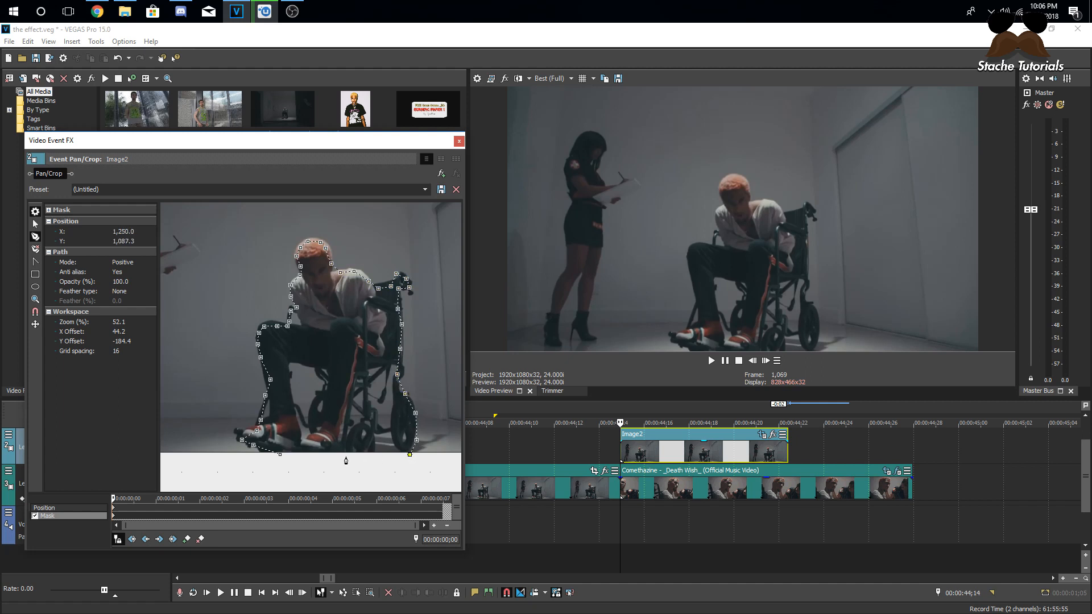
pyautogui.click(280, 455)
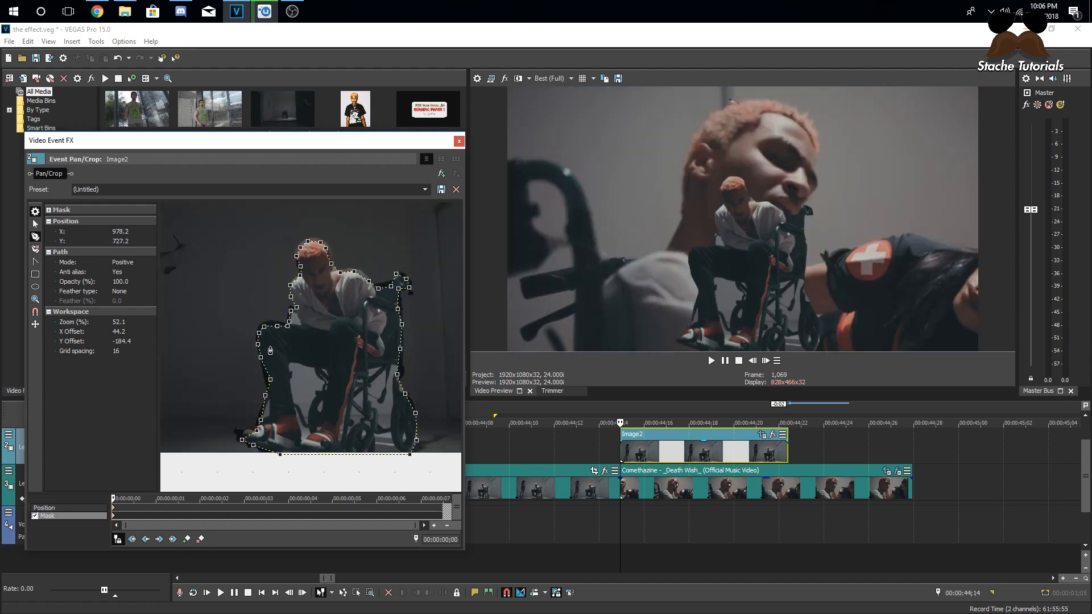
# Set the mask's feather type to Out and its feather to 1.0%, and close the Pan/Crop window
pyautogui.click(131, 291)
pyautogui.click(131, 291)
pyautogui.click(127, 307)
pyautogui.click(128, 302)
pyautogui.click(143, 299)
pyautogui.click(142, 299)
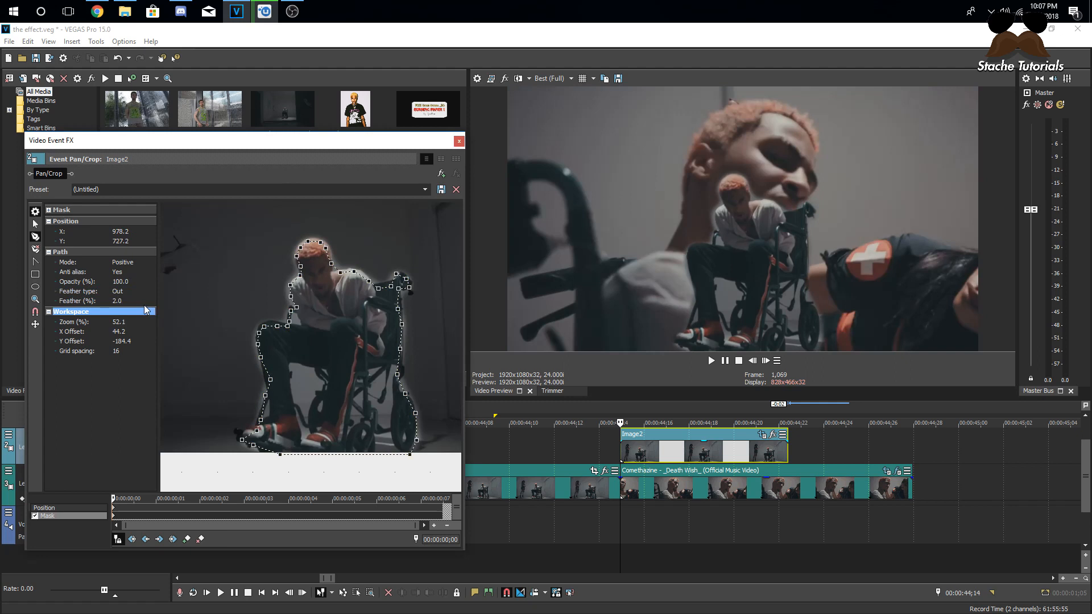
pyautogui.click(144, 304)
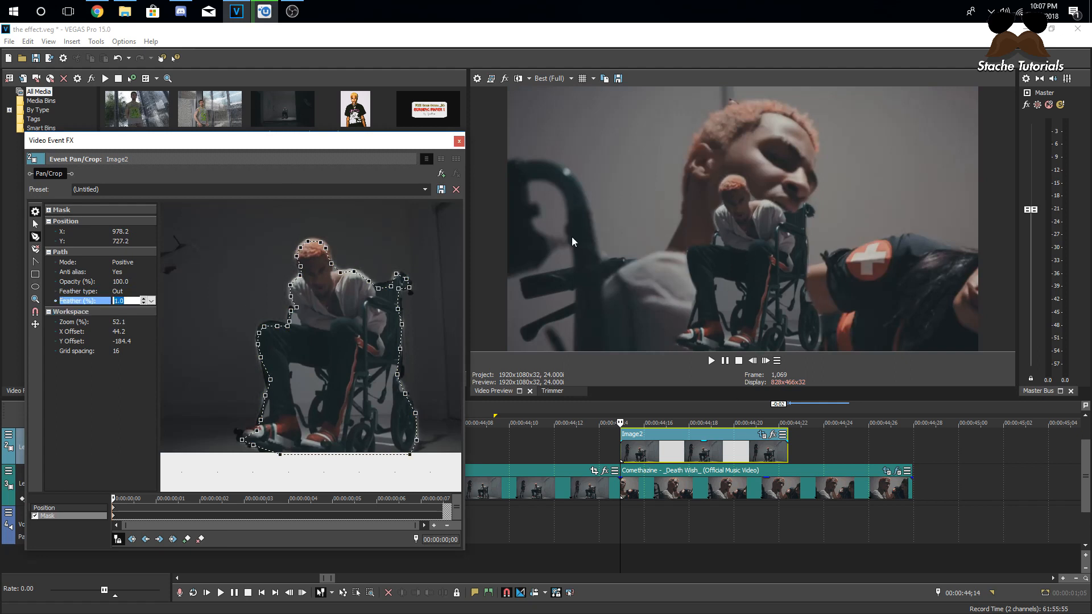
pyautogui.click(459, 141)
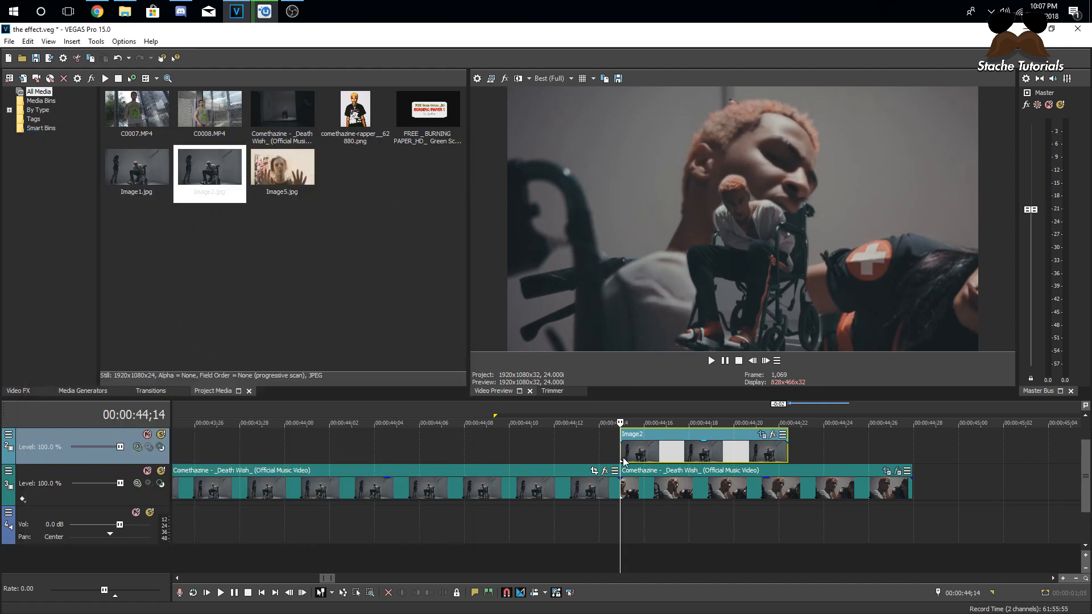
# Step frame by frame through the cut to review the masked cutout over the second clip
pyautogui.click(603, 447)
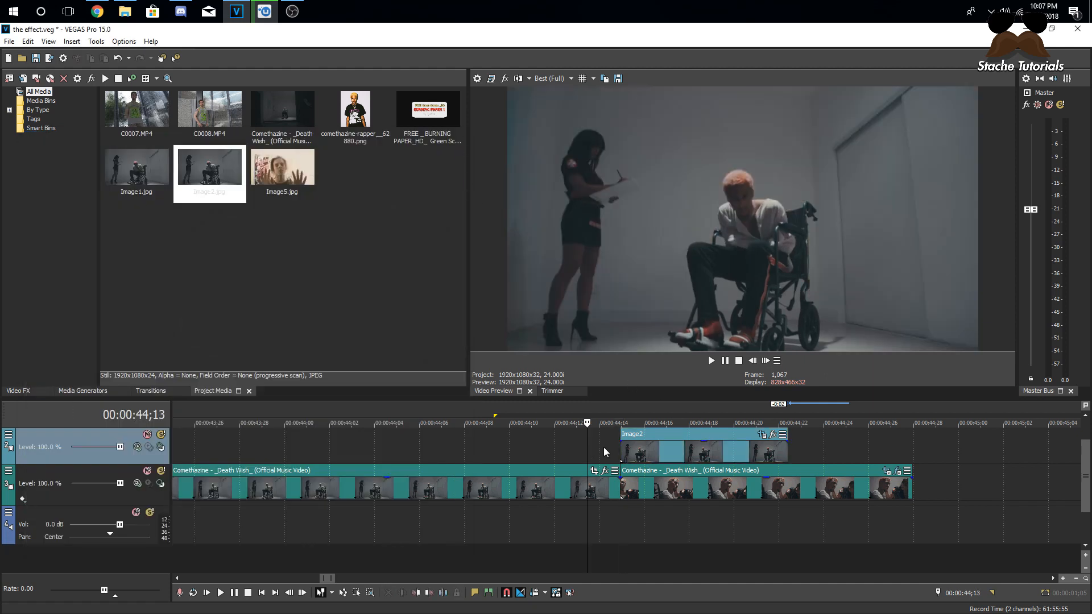
pyautogui.click(752, 361)
pyautogui.click(752, 361)
pyautogui.click(752, 361)
pyautogui.click(752, 361)
pyautogui.click(752, 361)
pyautogui.click(765, 361)
pyautogui.click(765, 361)
pyautogui.doubleClick(765, 362)
pyautogui.tripleClick(765, 362)
pyautogui.tripleClick(765, 361)
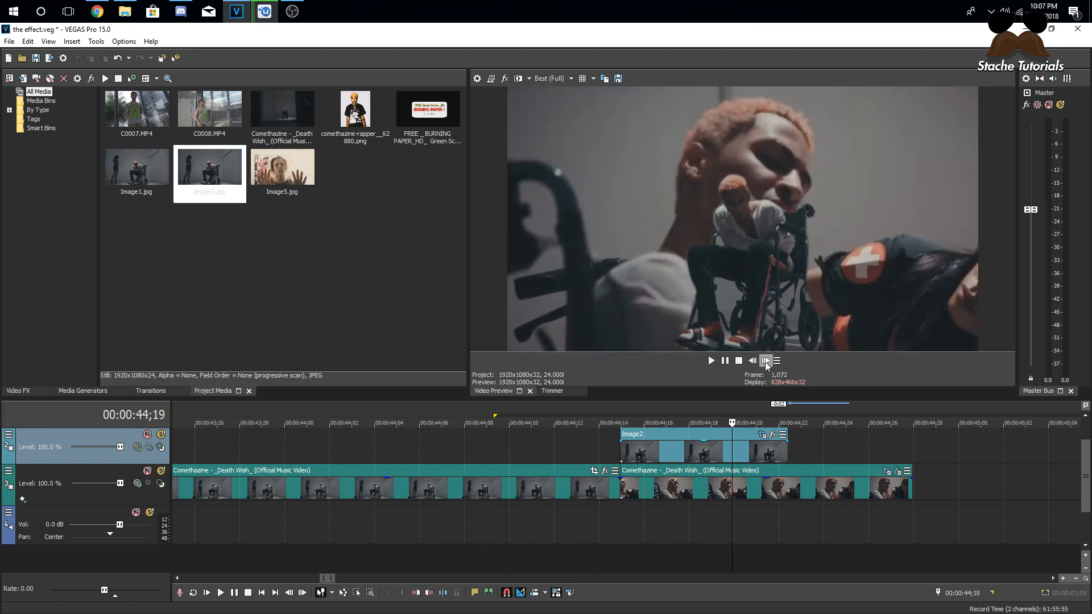
pyautogui.tripleClick(766, 361)
pyautogui.click(765, 361)
# Return the playhead to the start of Image2 and duplicate the video track that holds it
pyautogui.click(627, 445)
pyautogui.click(624, 452)
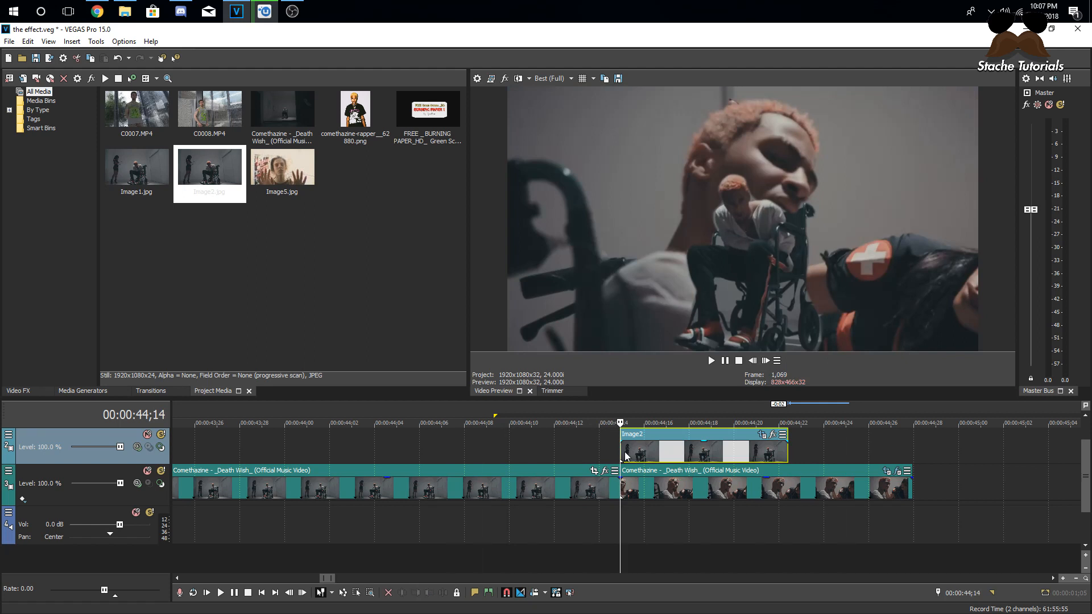
pyautogui.rightClick(803, 450)
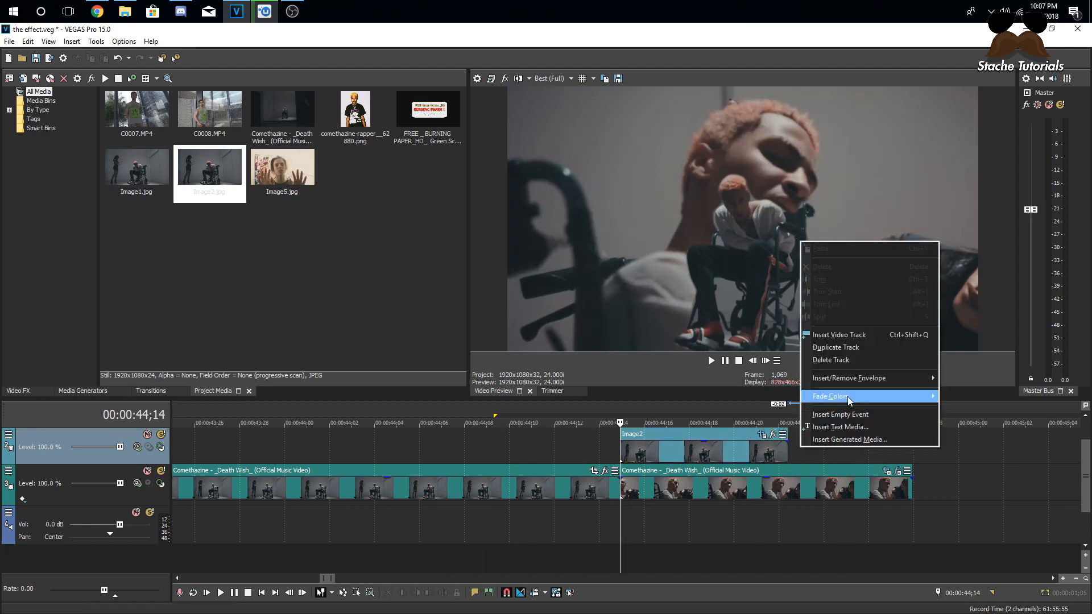
pyautogui.click(836, 347)
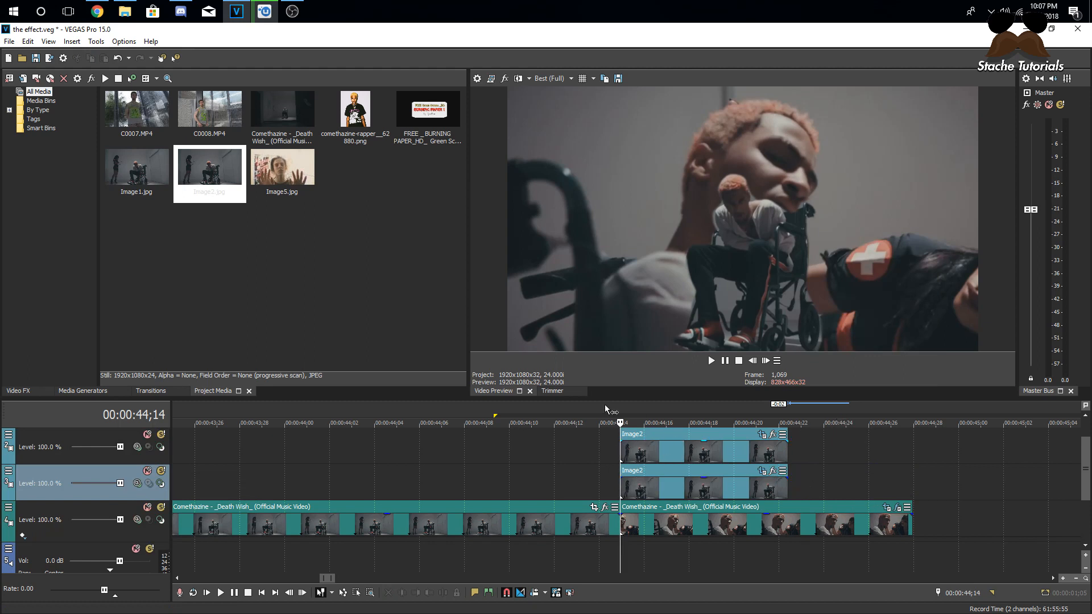
# Apply the default S_EdgeRays effect to the lower Image2 event and set its Rays Length to 0
pyautogui.click(19, 392)
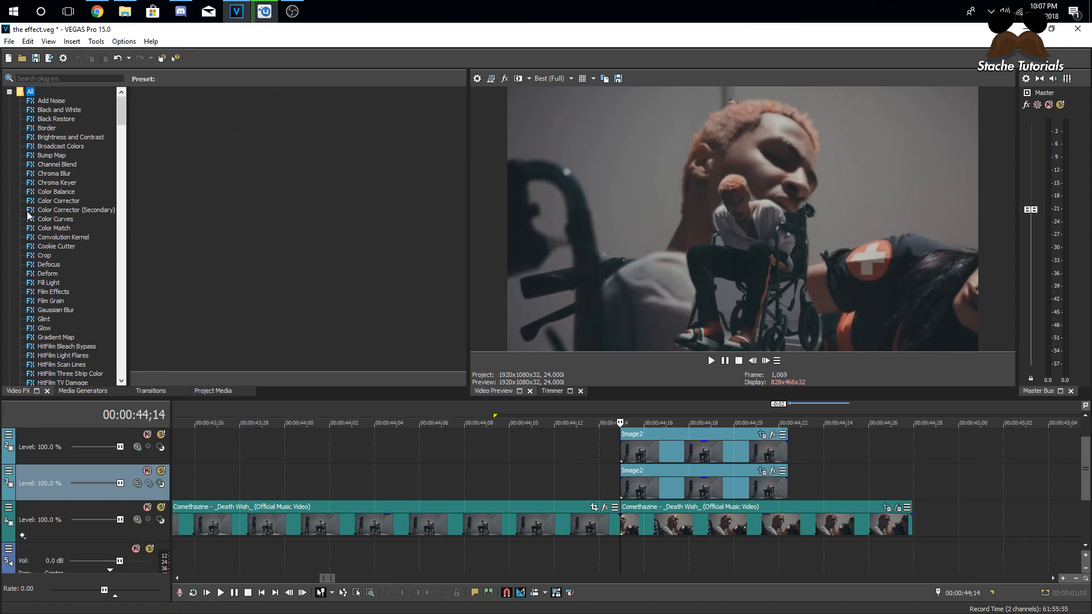
pyautogui.click(40, 78)
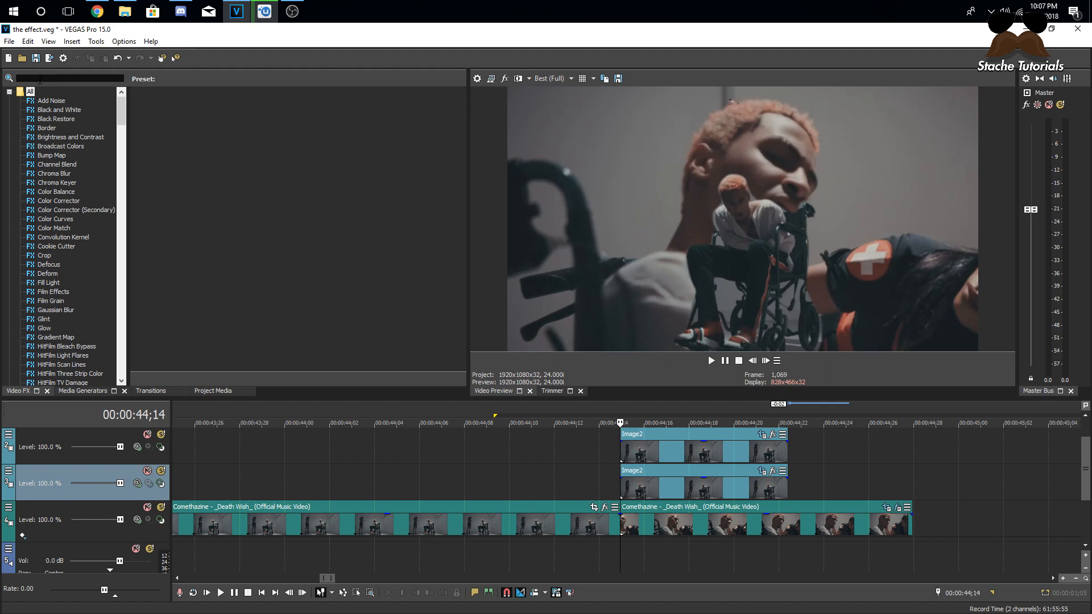
pyautogui.write('edge')
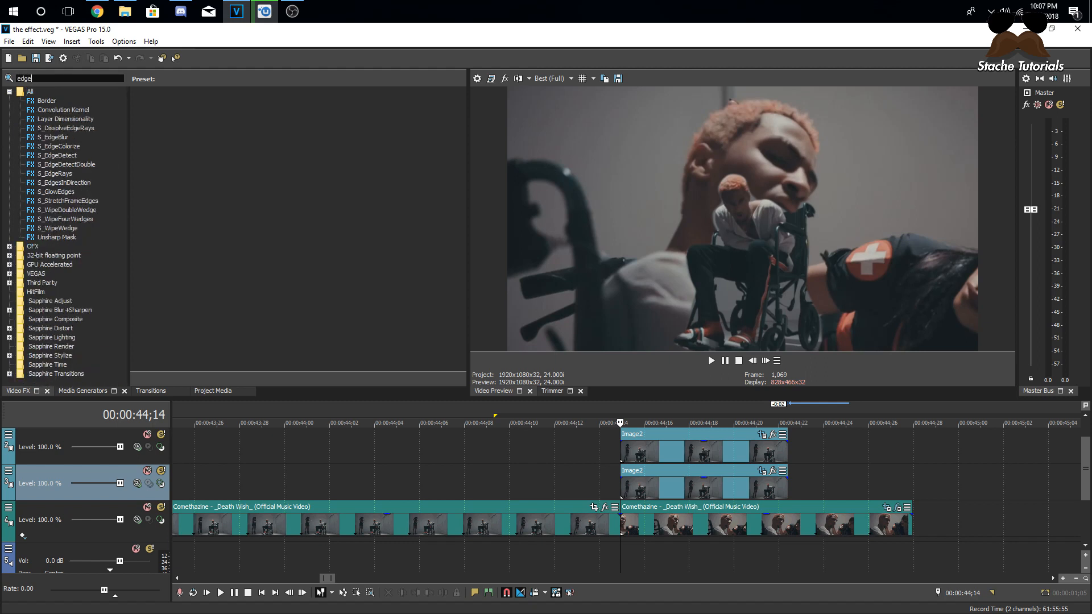
pyautogui.click(57, 173)
pyautogui.moveTo(165, 119); pyautogui.dragTo(649, 489)
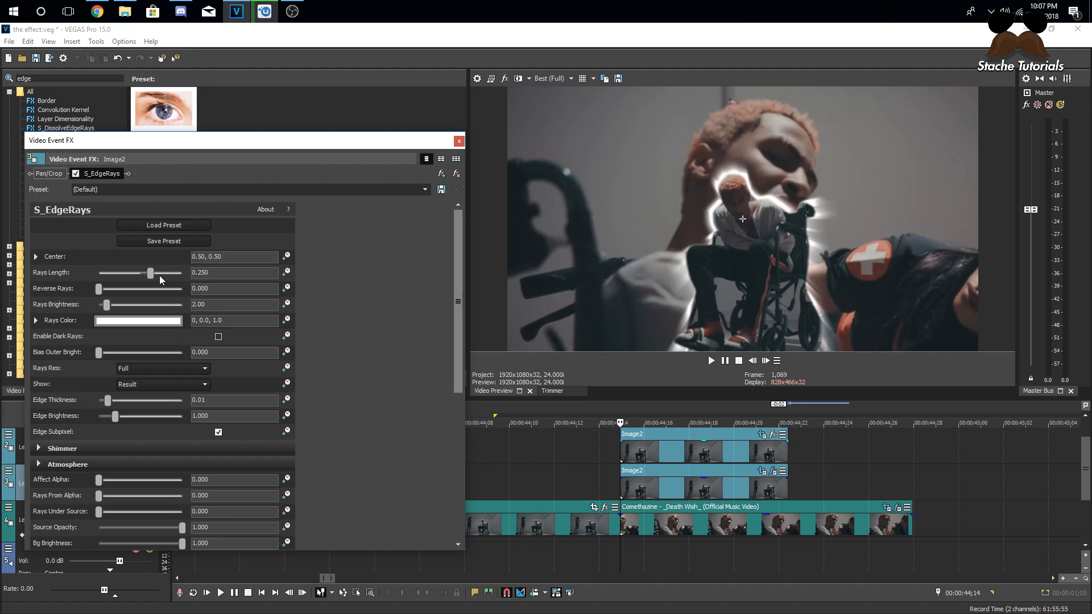
pyautogui.doubleClick(217, 272)
pyautogui.write('0')
pyautogui.press('Return')
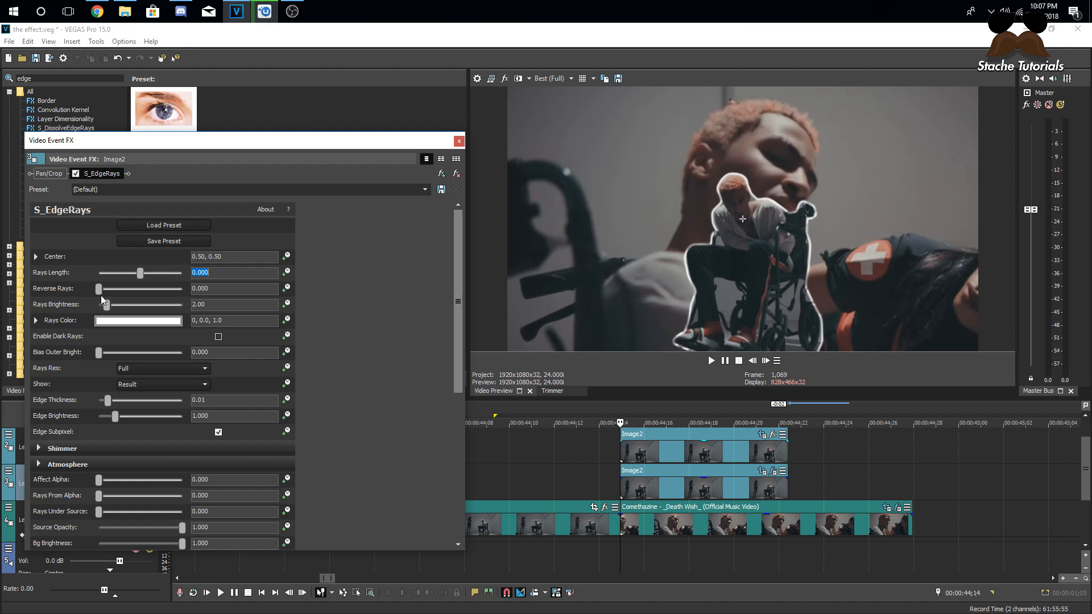
# Set the edge rays' color to pure red (0, 1.0, 1.0) and brightness to 4.22, and close the effect window
pyautogui.click(117, 322)
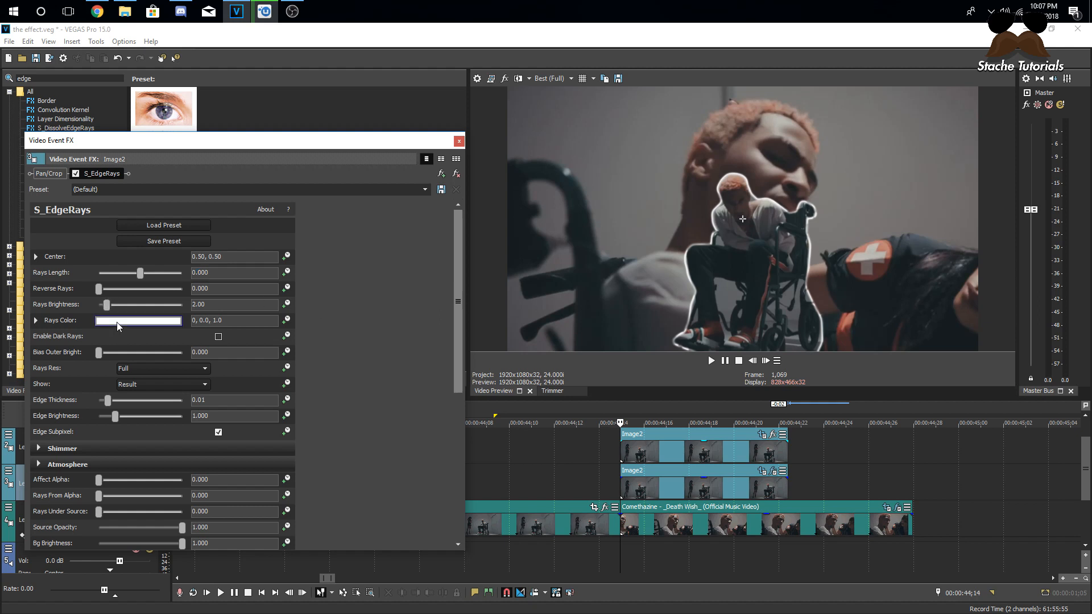
pyautogui.click(149, 328)
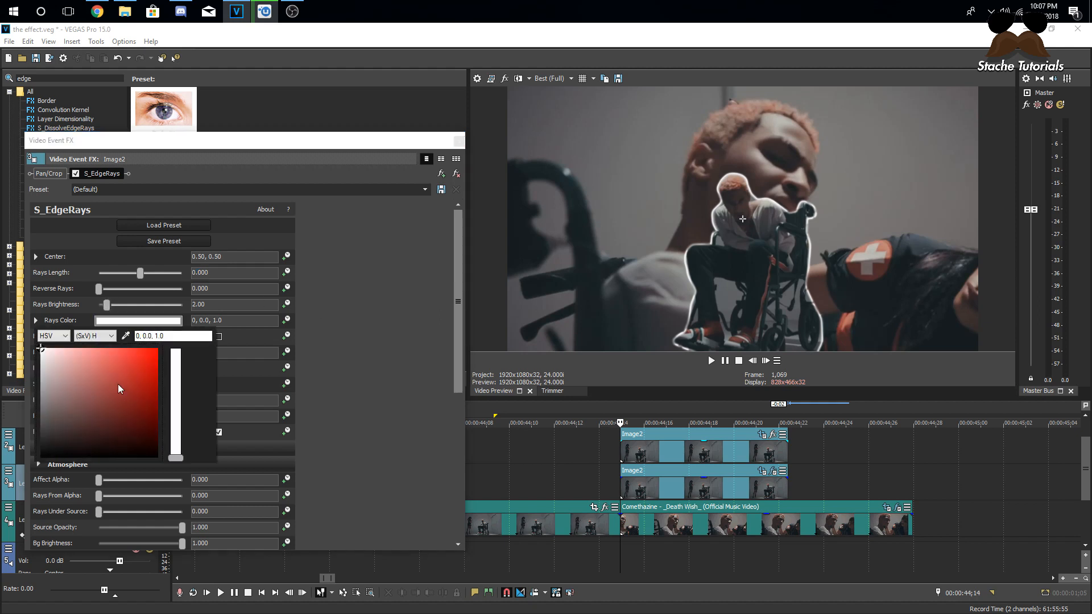
pyautogui.click(142, 362)
pyautogui.click(157, 349)
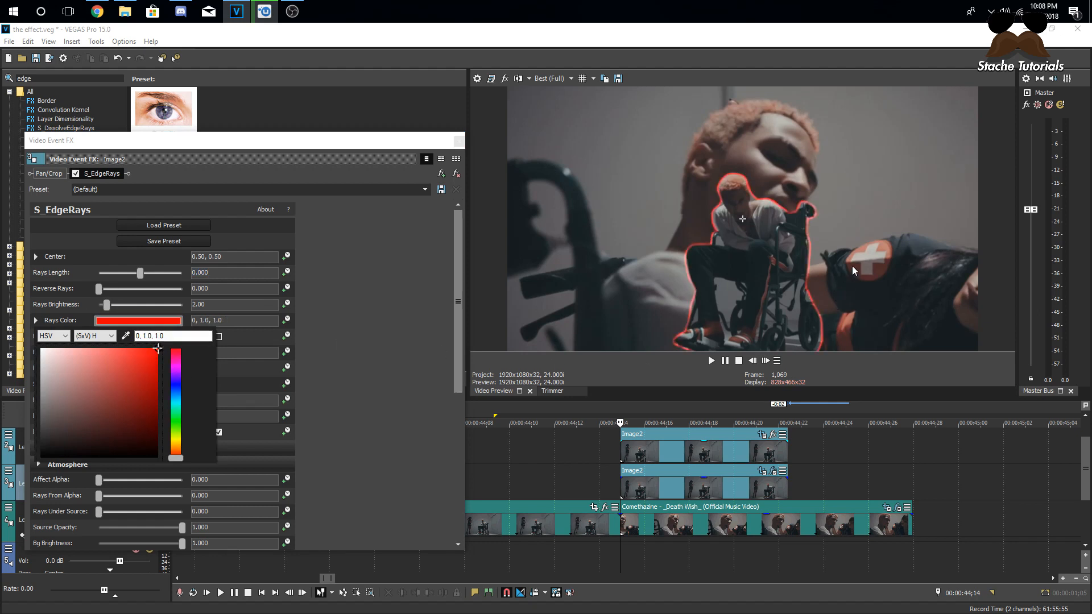
pyautogui.click(207, 141)
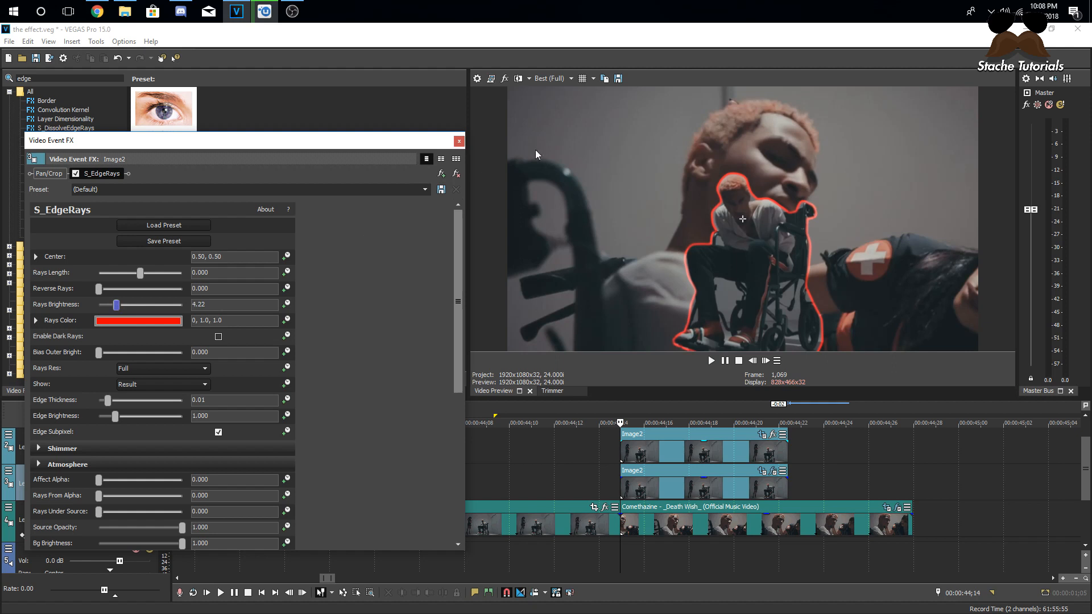
pyautogui.click(459, 141)
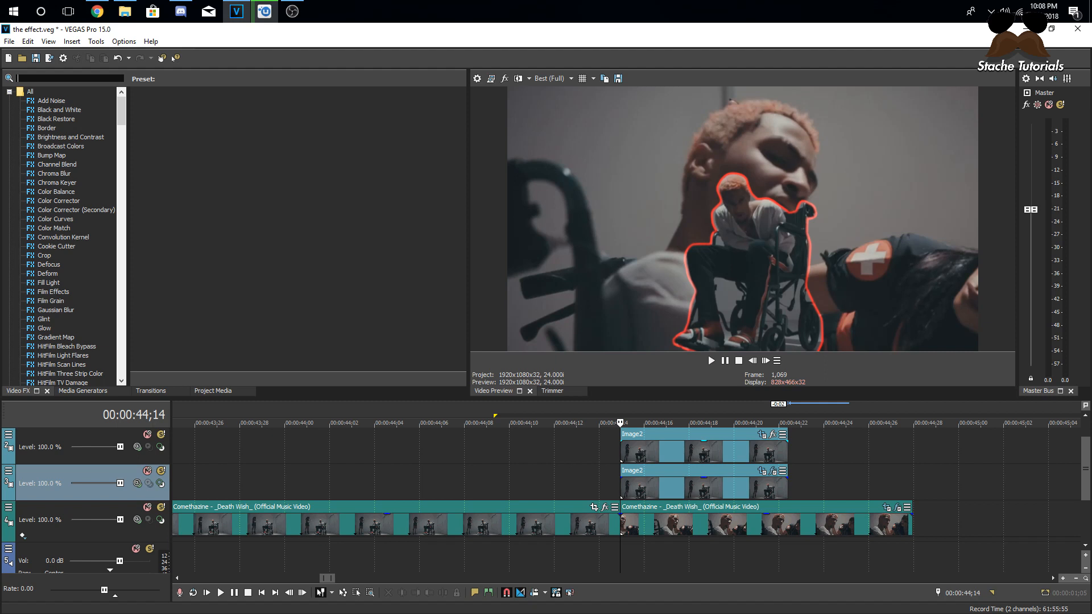
# Find the S_WarpBubble effect and apply its default preset to the lower Image2 event
pyautogui.write('bub')
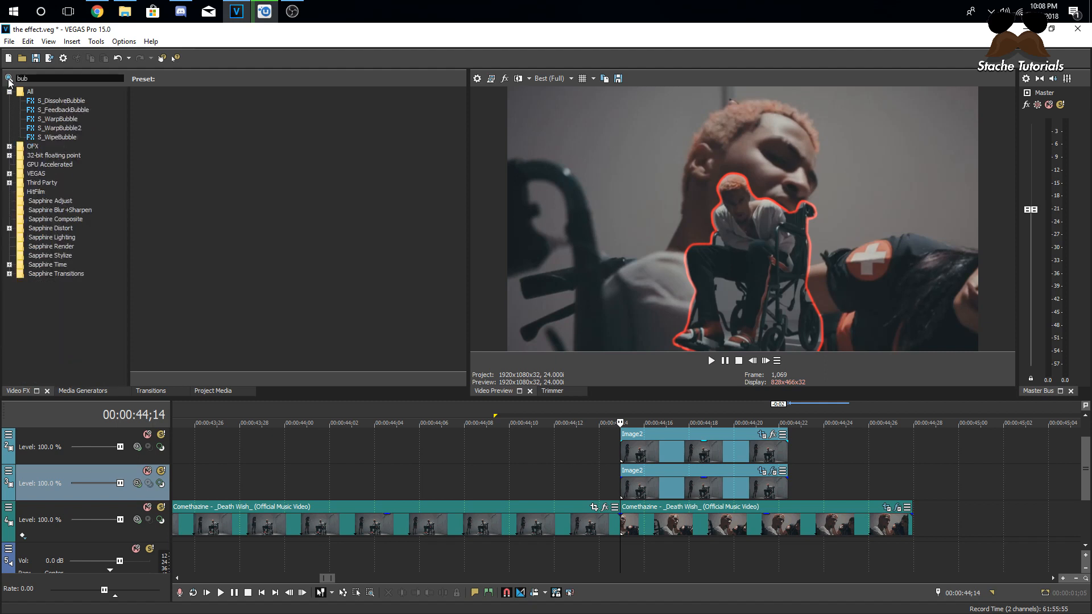
pyautogui.click(64, 120)
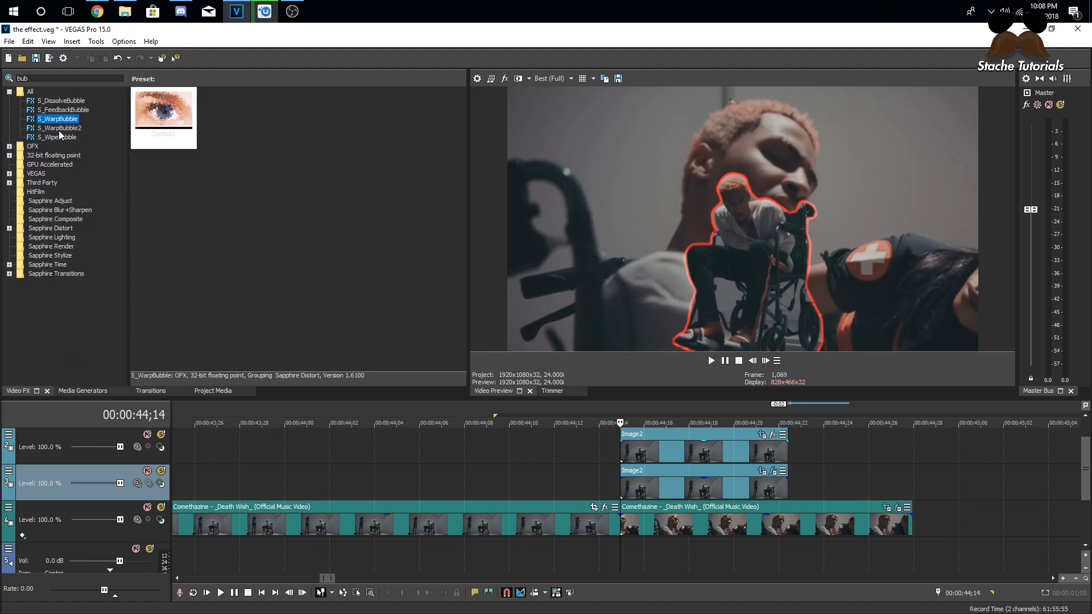
pyautogui.click(59, 138)
pyautogui.click(56, 118)
pyautogui.moveTo(165, 117); pyautogui.dragTo(663, 487)
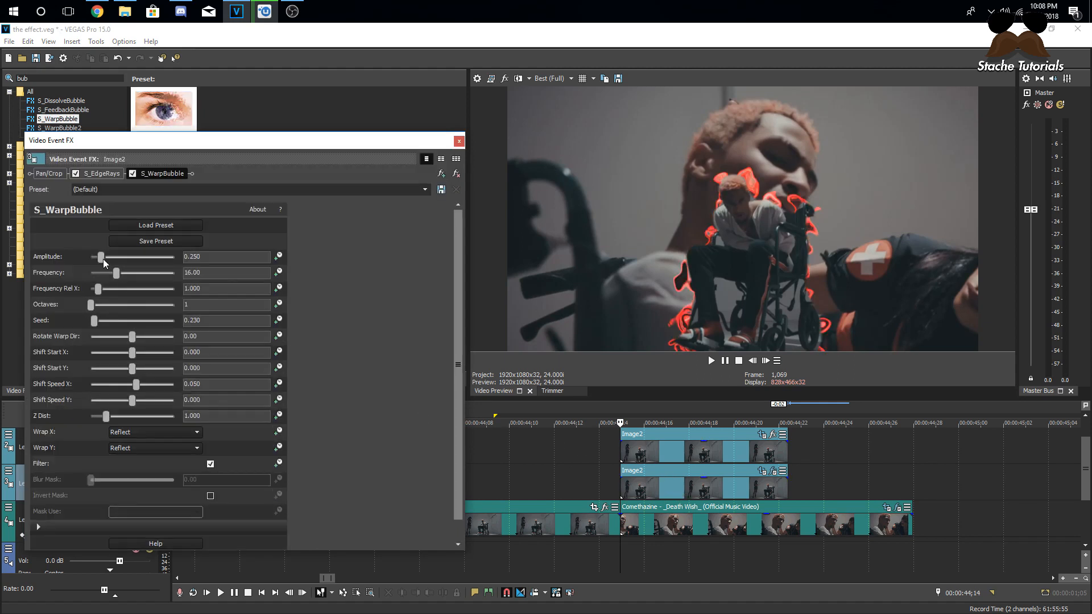
# Set S_WarpBubble's Amplitude to about 0.041, Frequency to 47 and Frequency Rel X to 10, and close the effect window
pyautogui.moveTo(103, 258); pyautogui.dragTo(97, 258)
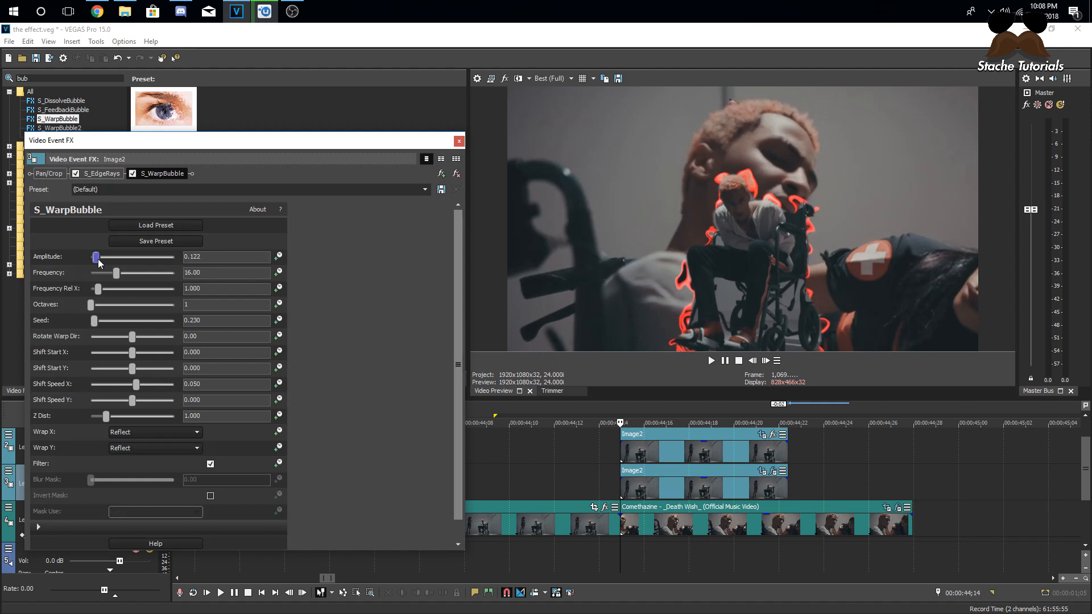
pyautogui.moveTo(98, 260); pyautogui.dragTo(182, 292)
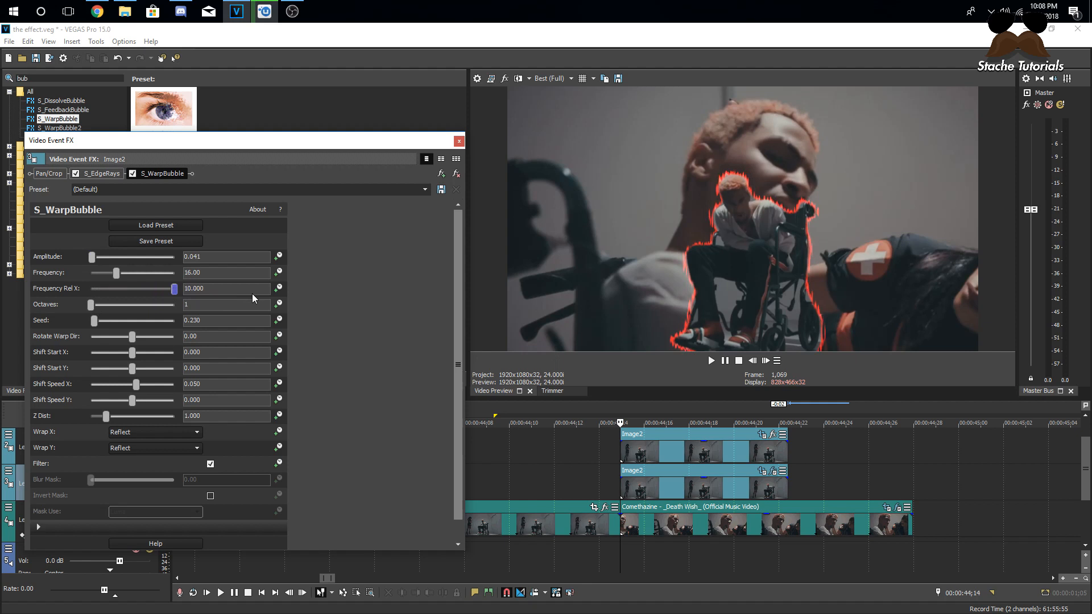
pyautogui.moveTo(112, 275); pyautogui.dragTo(169, 281)
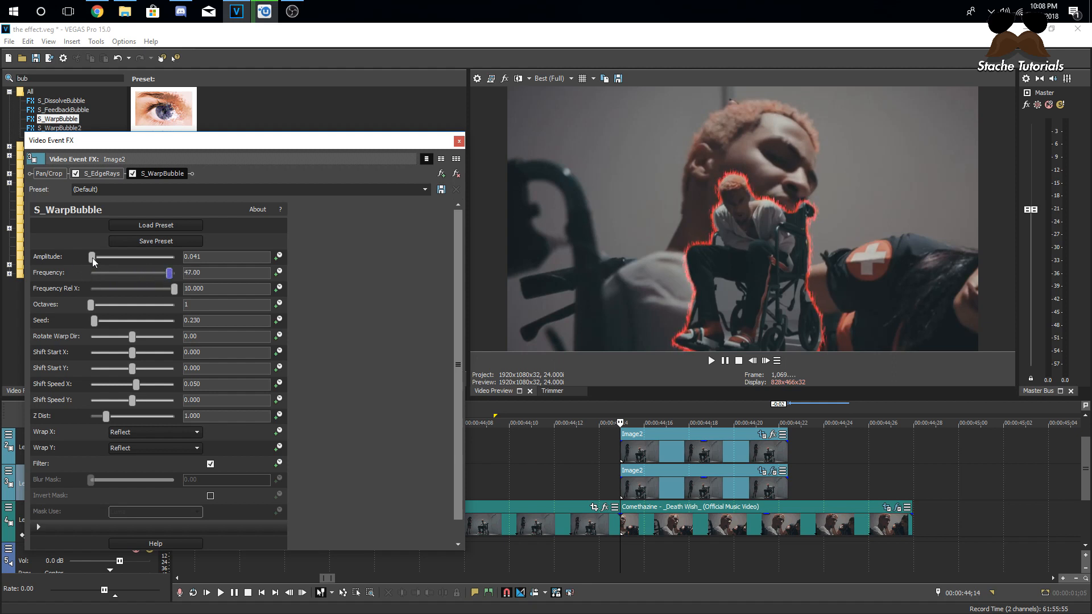
pyautogui.moveTo(94, 262); pyautogui.dragTo(93, 261)
pyautogui.moveTo(94, 262); pyautogui.dragTo(94, 262)
pyautogui.click(459, 141)
# Apply the Slide transition with the "Slide In, Left-Right" preset to the start of the lower Image2 event
pyautogui.scroll(-3, 652, 509)
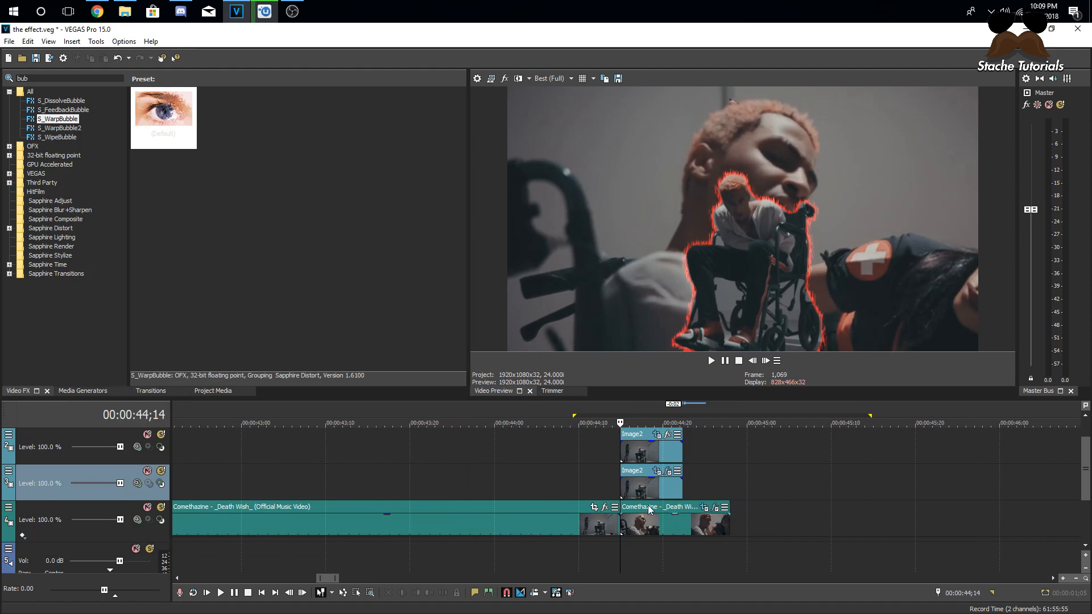
pyautogui.scroll(3, 631, 495)
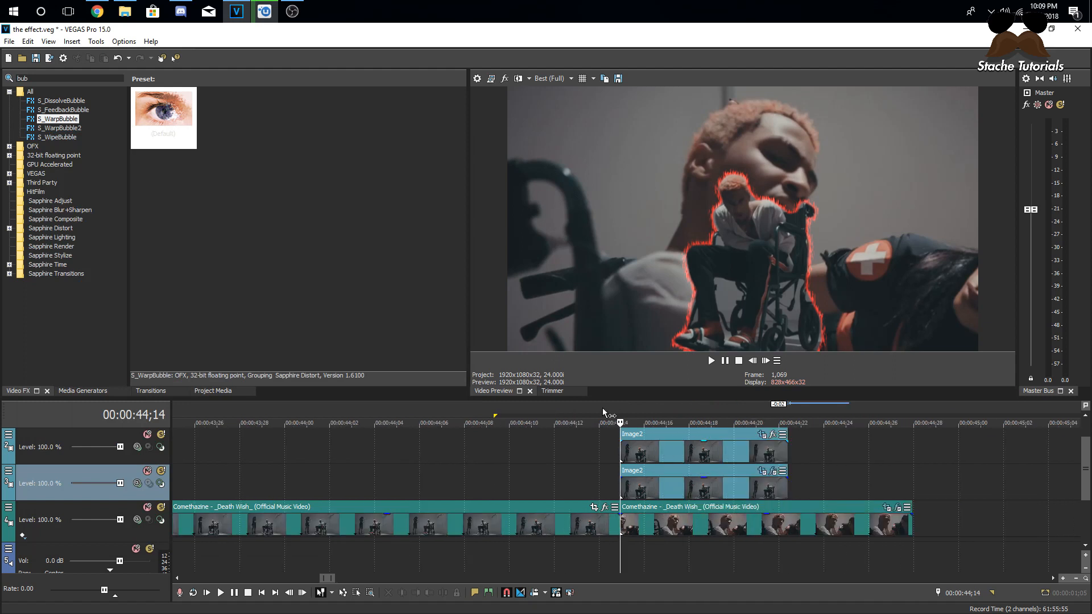
pyautogui.click(156, 392)
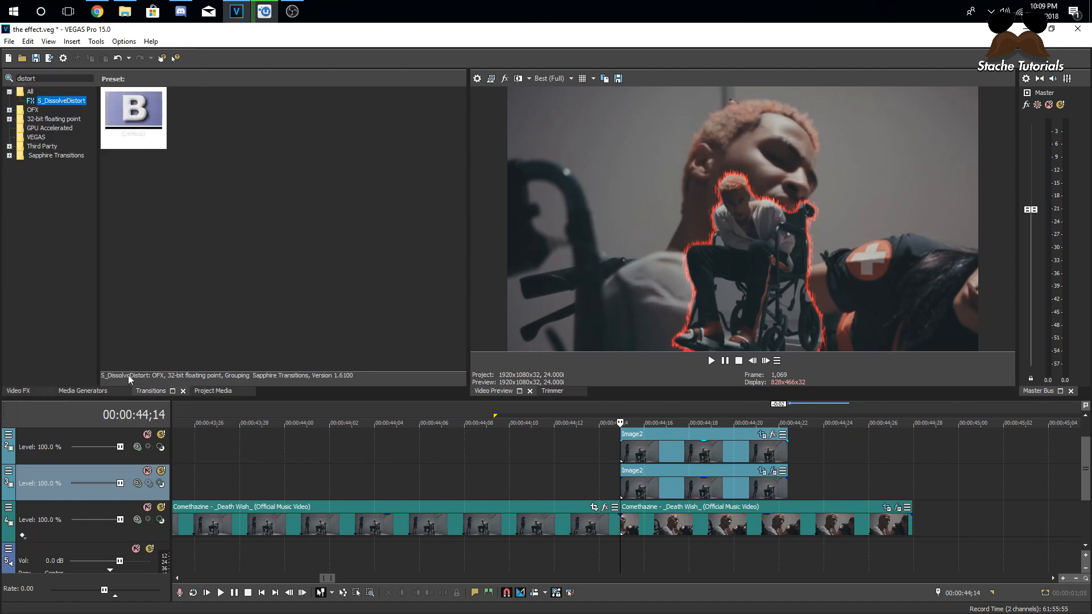
pyautogui.doubleClick(32, 79)
pyautogui.write('sl')
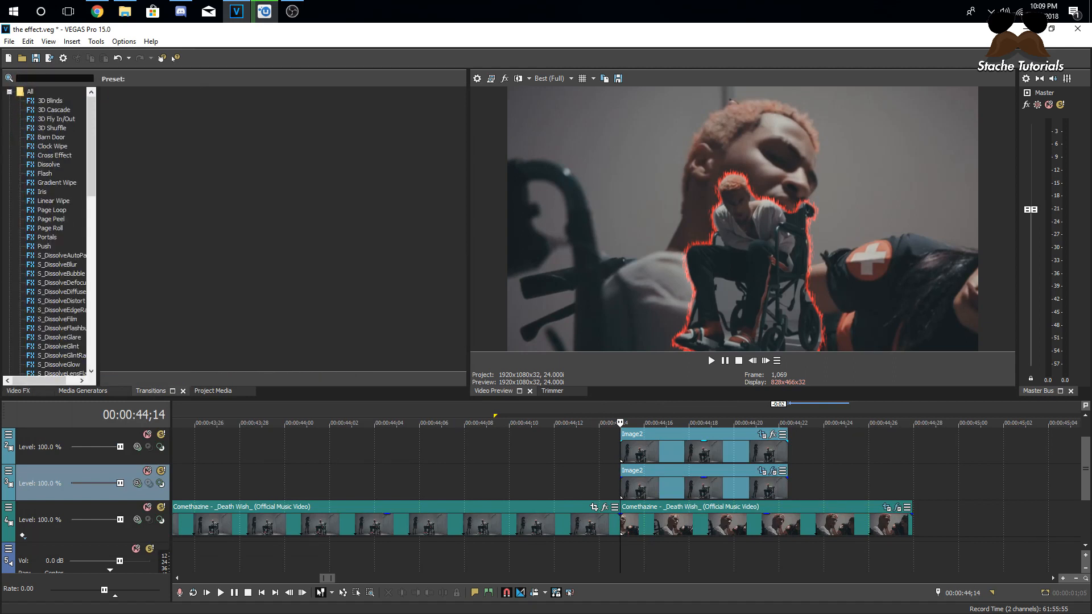
pyautogui.write('ide')
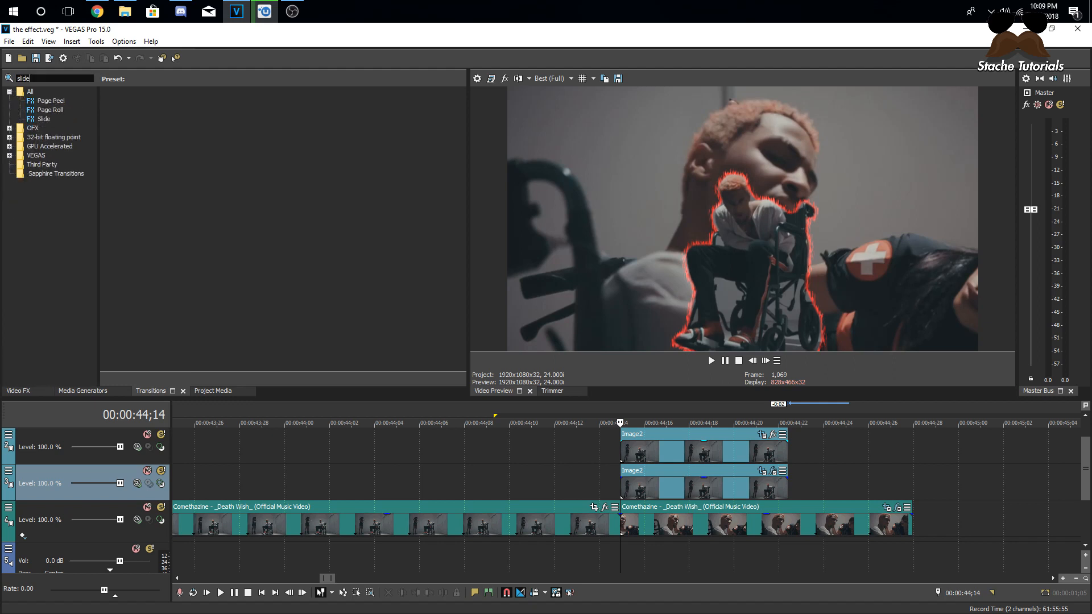
pyautogui.click(51, 121)
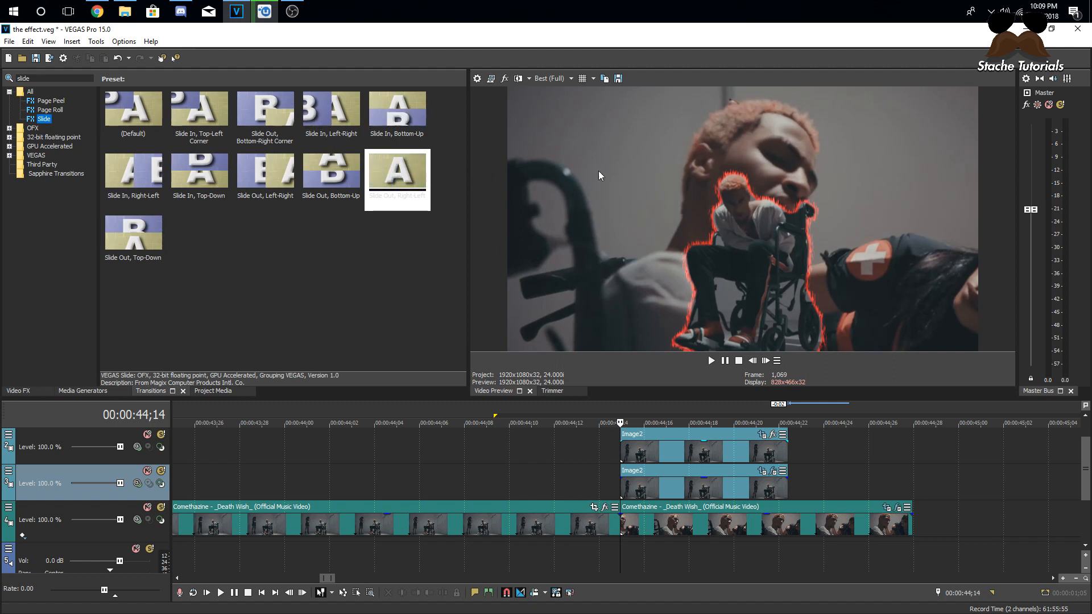
pyautogui.moveTo(331, 111); pyautogui.dragTo(639, 487)
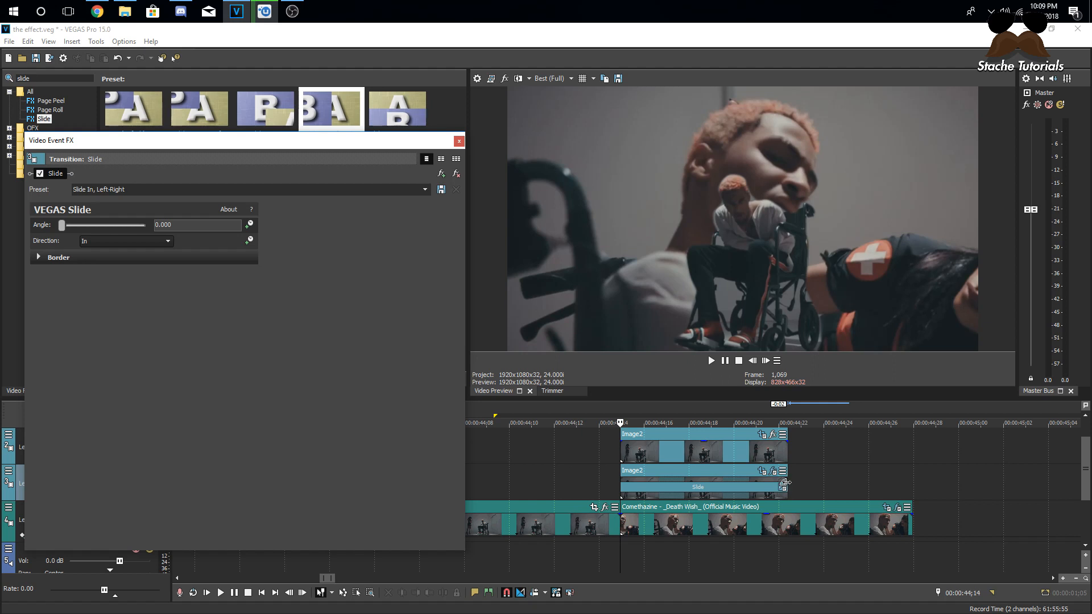
# Extend both Image2 events by about three frames so they end together just before the end of the second clip
pyautogui.click(787, 483)
pyautogui.moveTo(824, 480); pyautogui.dragTo(876, 483)
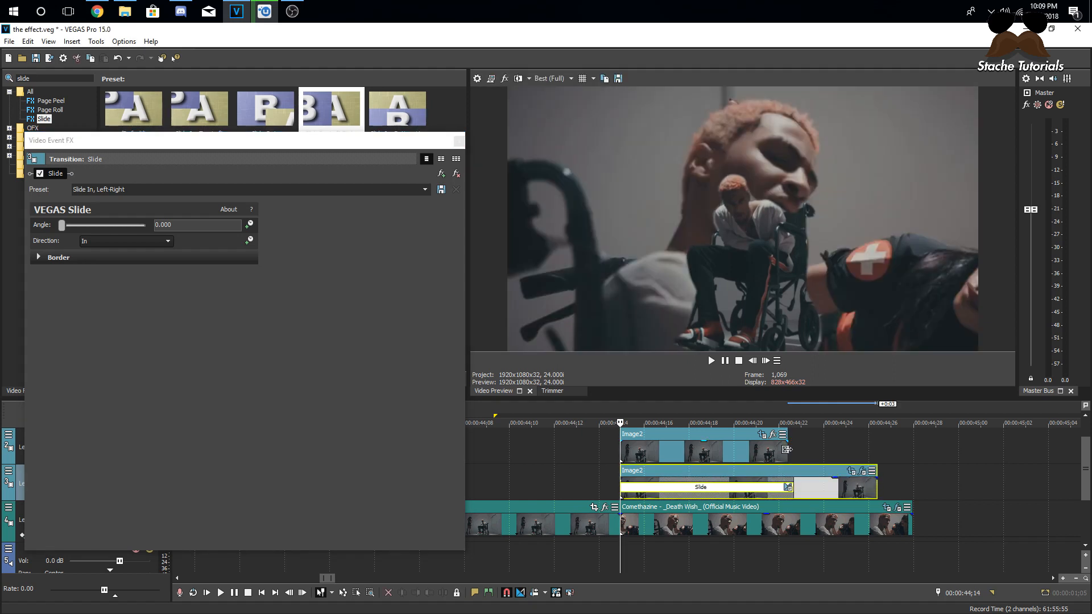
pyautogui.moveTo(794, 482); pyautogui.dragTo(879, 455)
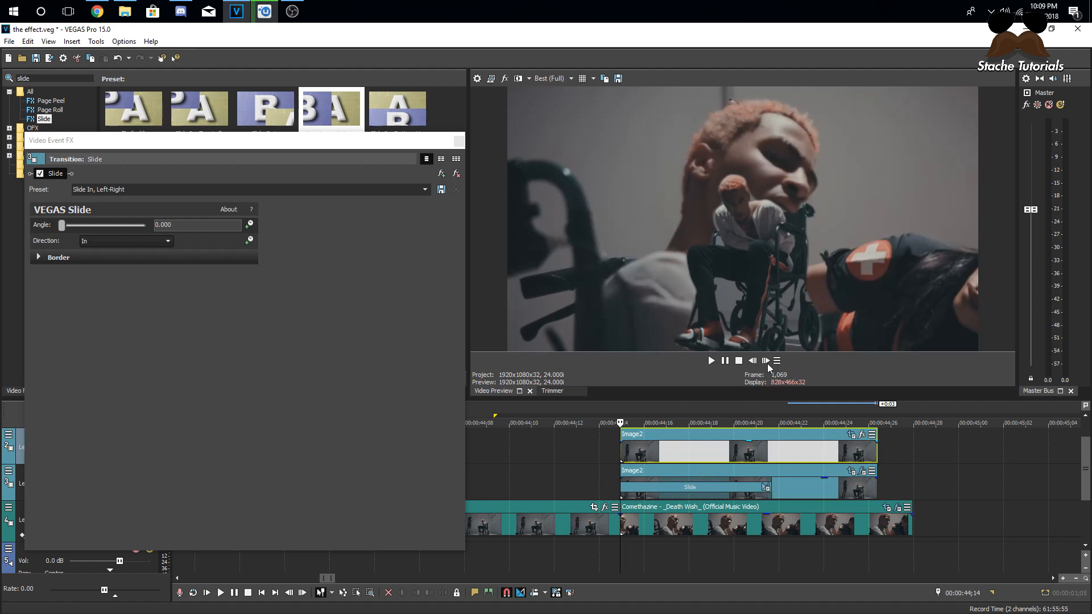
# Step frame by frame from the start of Image2 to review the outlined copy sliding in
pyautogui.click(765, 361)
pyautogui.click(766, 360)
pyautogui.click(765, 361)
pyautogui.click(765, 361)
pyautogui.click(765, 360)
pyautogui.click(766, 361)
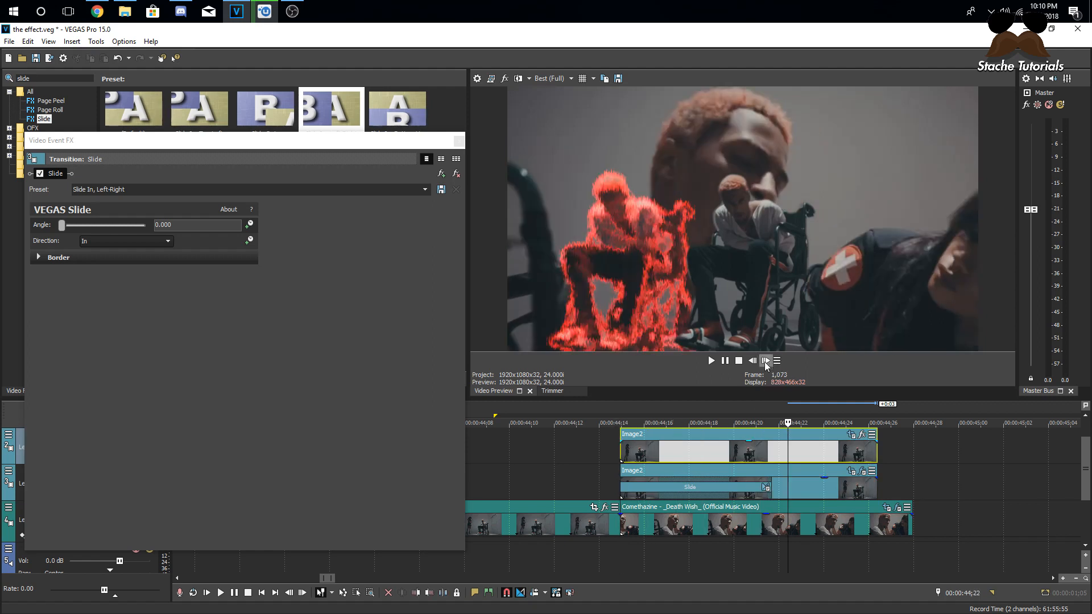
# Lengthen the Slide transition to a fade-in offset of 00:00:00;07 and review it frame by frame from its start
pyautogui.moveTo(767, 486); pyautogui.dragTo(785, 487)
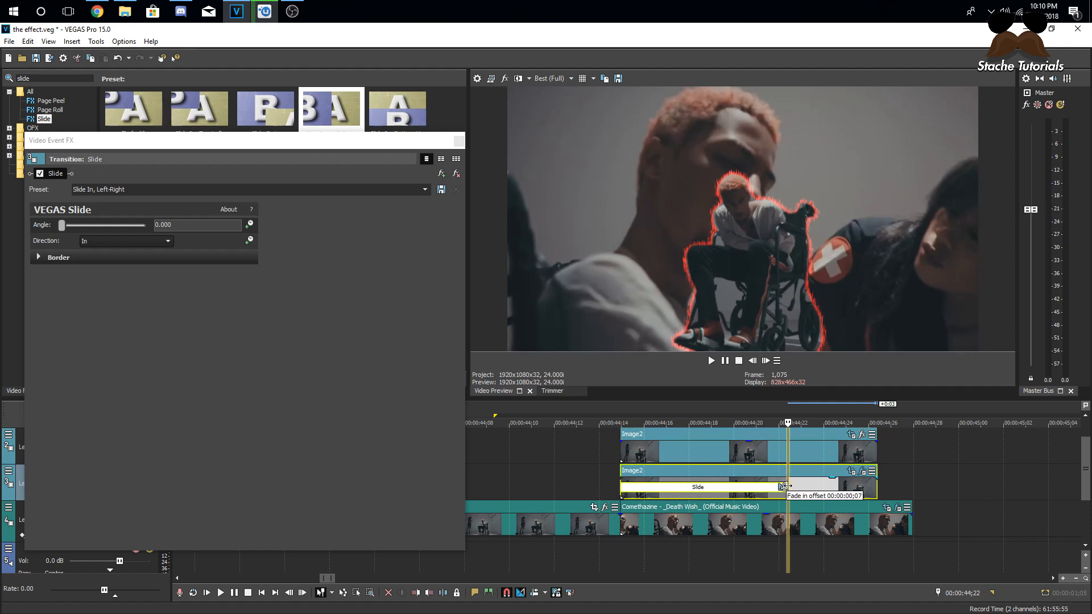
pyautogui.click(620, 483)
pyautogui.click(766, 360)
pyautogui.click(766, 361)
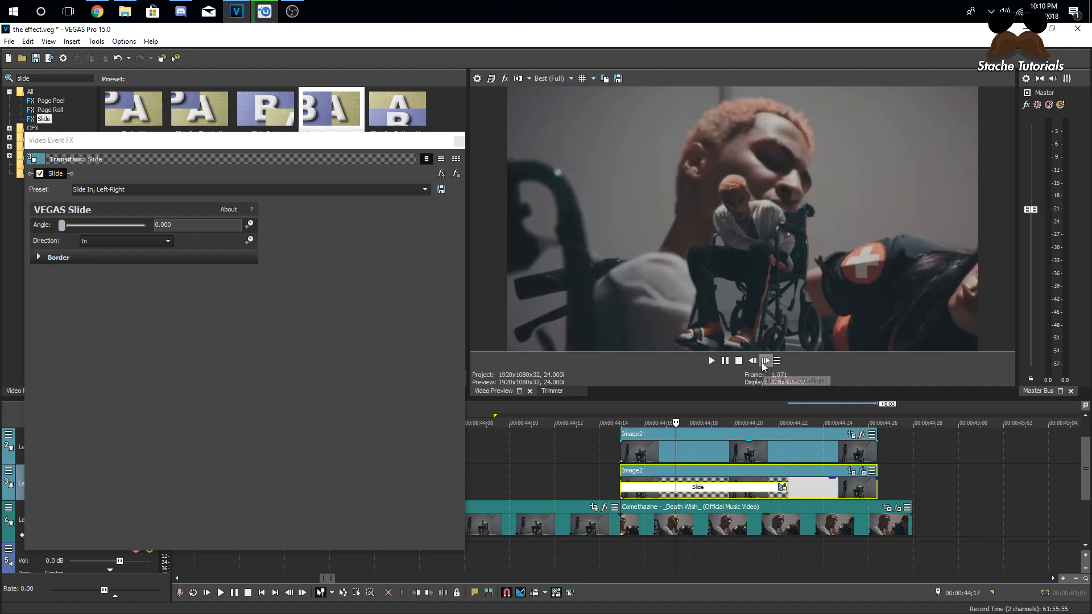
pyautogui.click(766, 360)
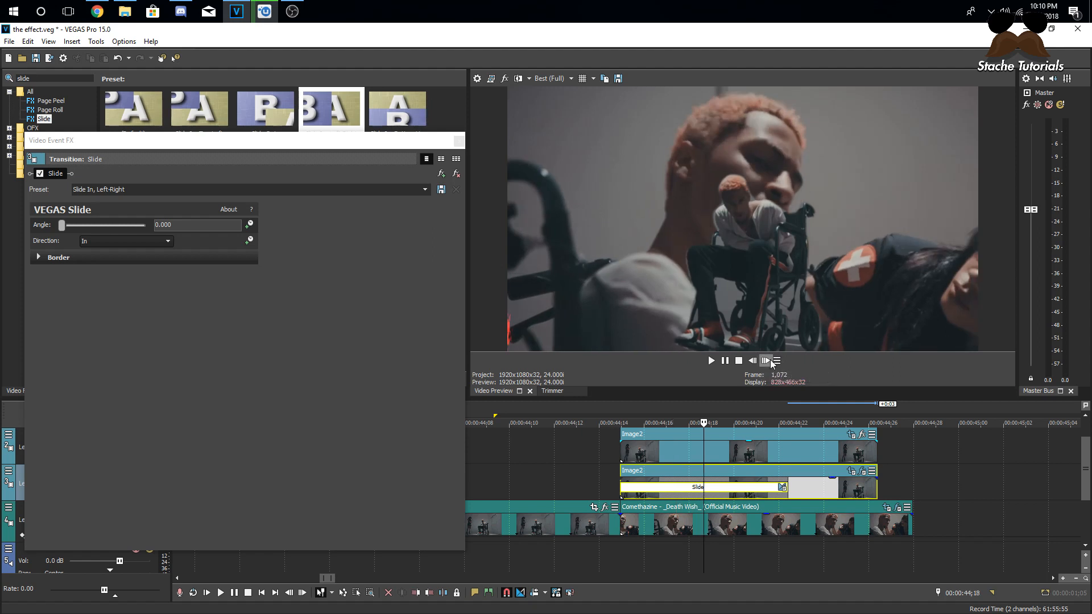
pyautogui.click(768, 360)
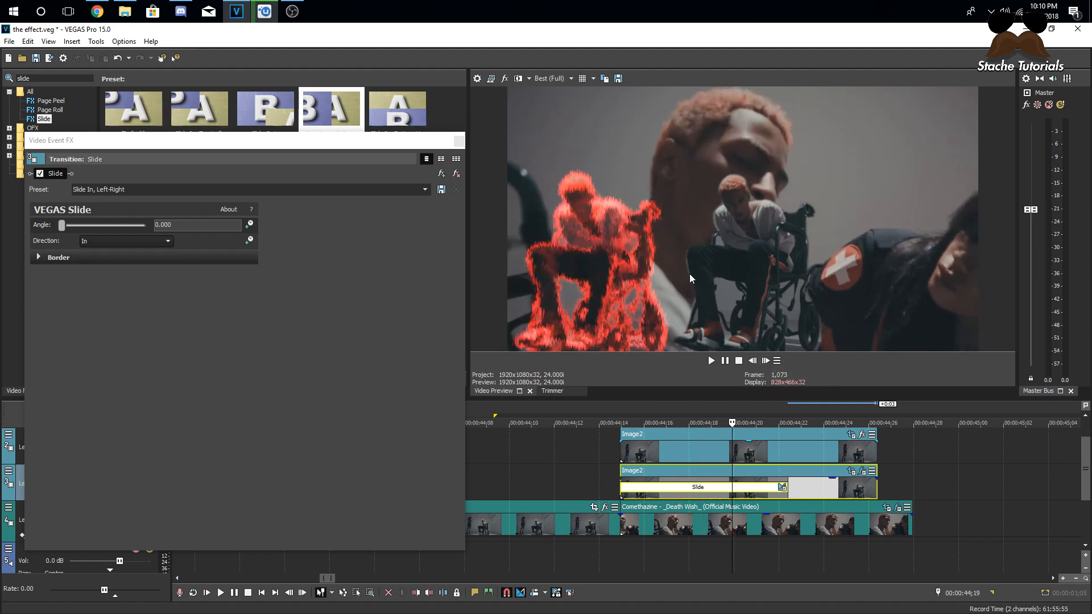
# Set the Slide transition's direction to Out and review it frame by frame from its start
pyautogui.click(111, 241)
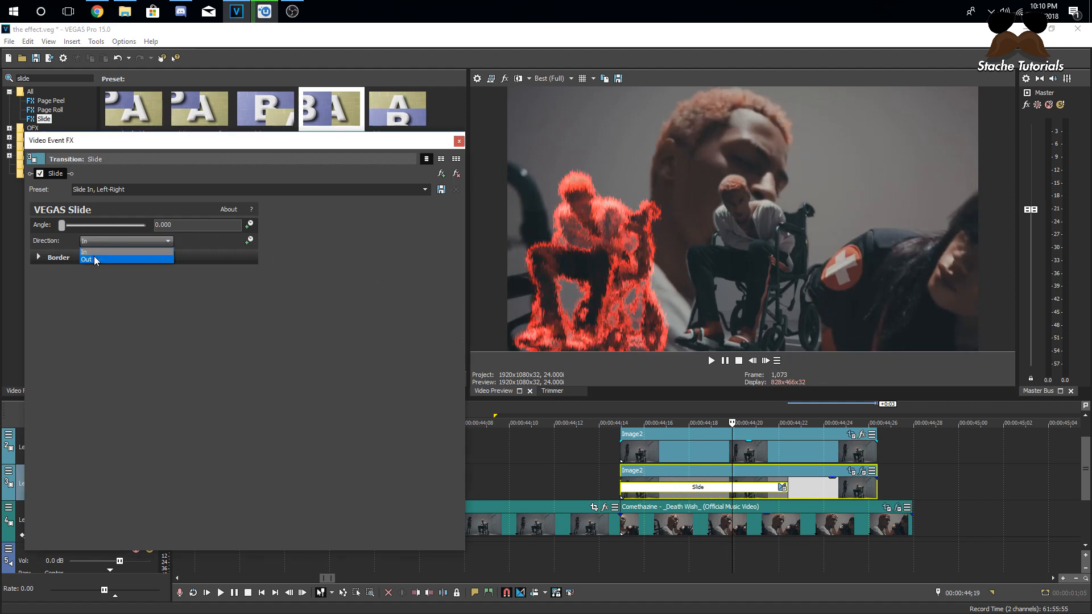
pyautogui.click(94, 258)
pyautogui.click(618, 489)
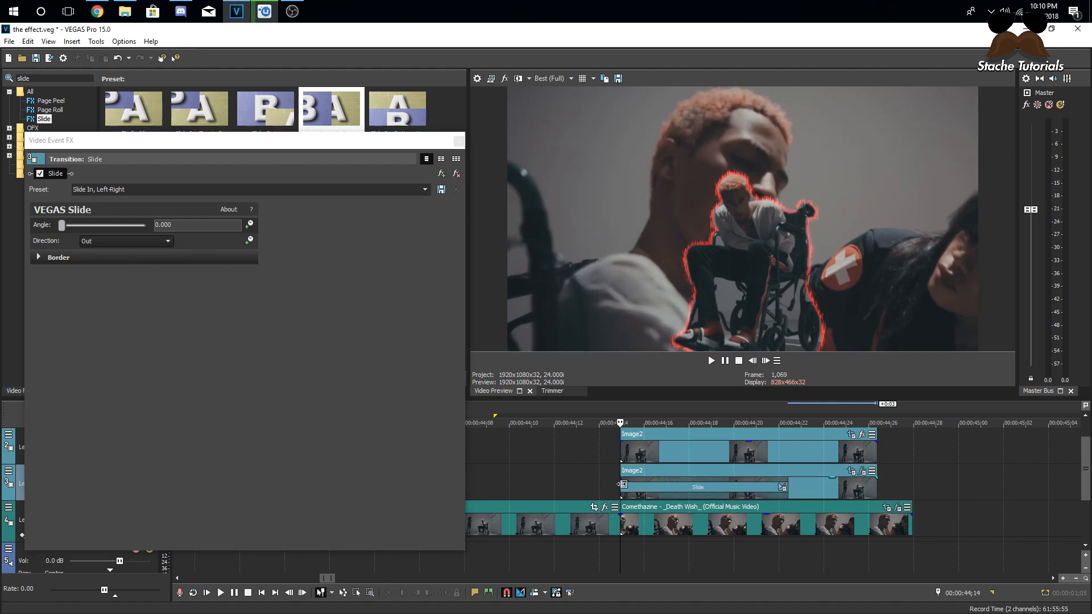
pyautogui.click(766, 361)
pyautogui.click(765, 361)
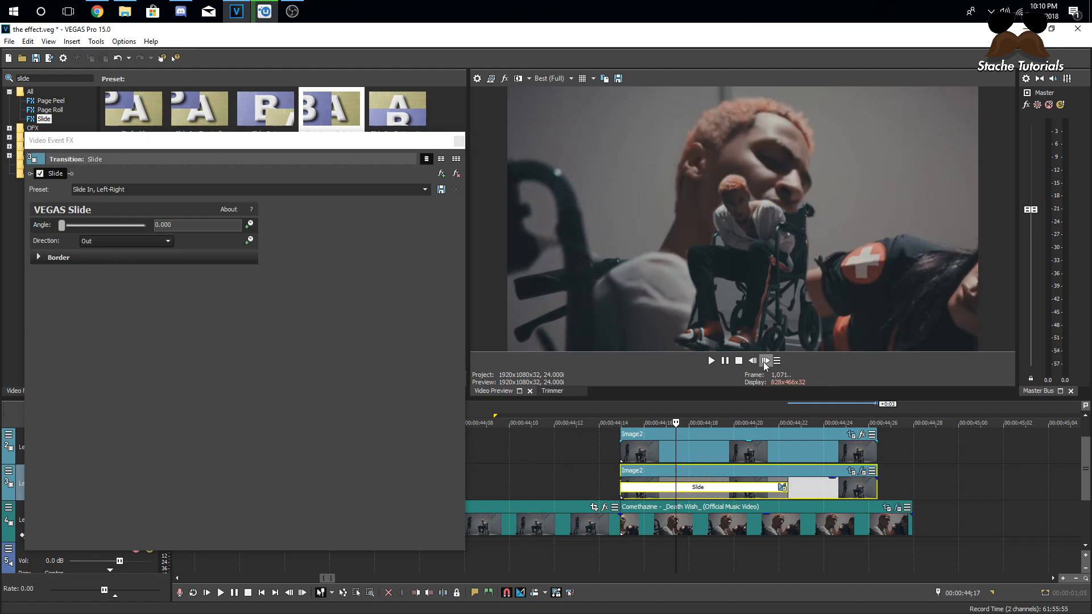
pyautogui.click(766, 361)
pyautogui.click(766, 361)
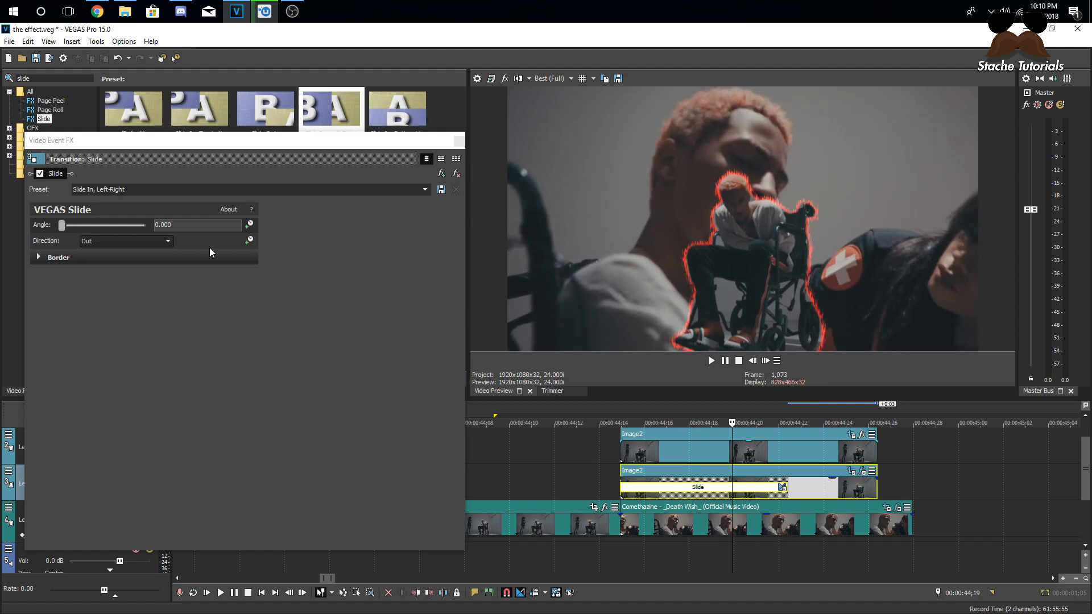
# Set the Slide transition's angle to 180 and step through its first frames to check the outlined copy's motion
pyautogui.moveTo(62, 230); pyautogui.dragTo(88, 228)
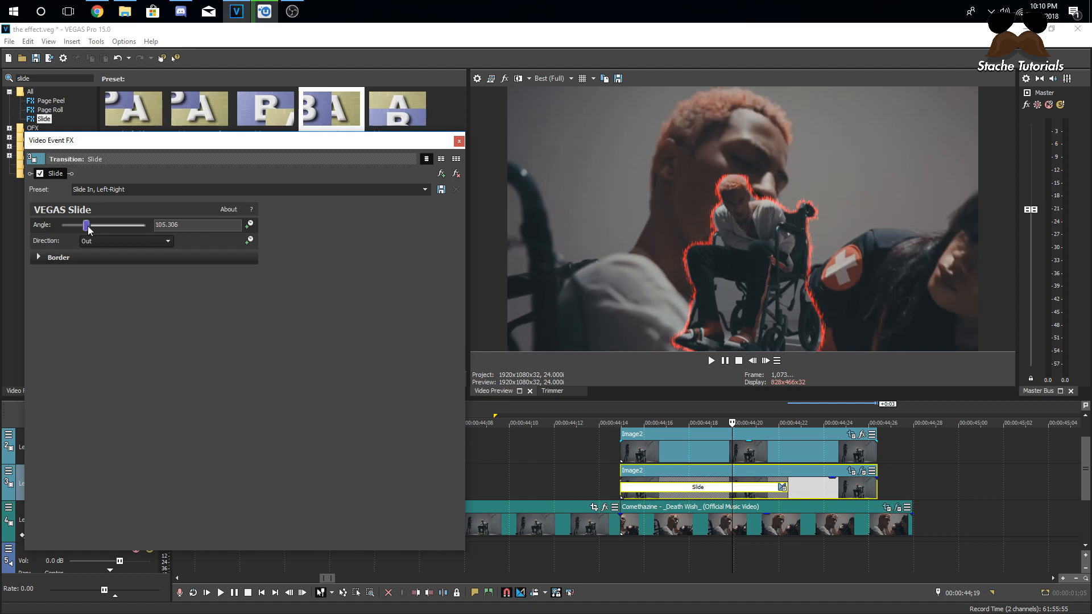
pyautogui.press('Tab')
pyautogui.write('180')
pyautogui.click(625, 490)
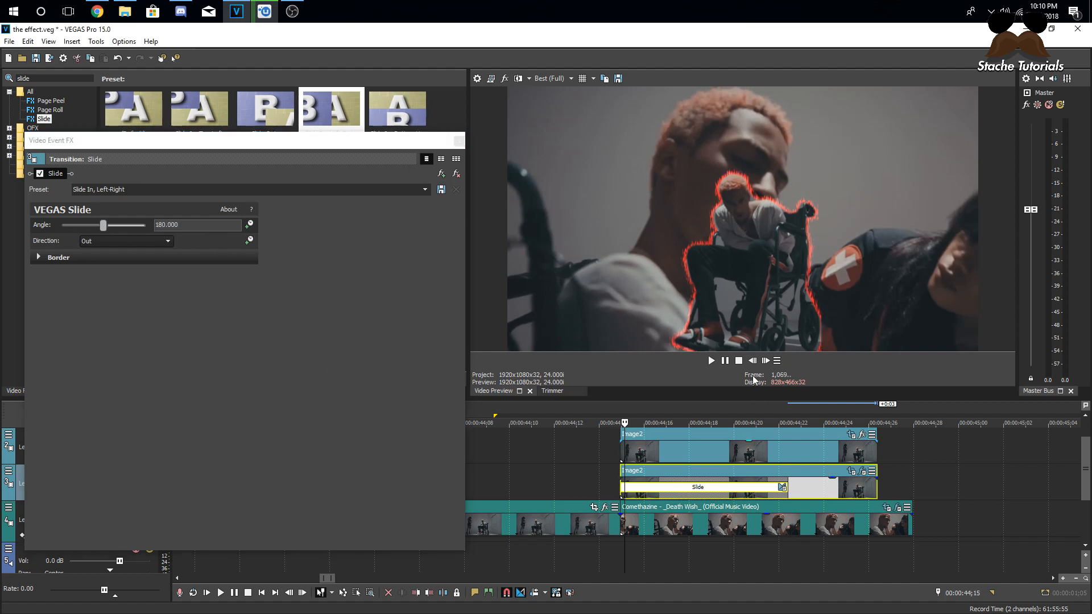
pyautogui.click(765, 360)
pyautogui.click(765, 361)
pyautogui.click(765, 363)
pyautogui.click(765, 363)
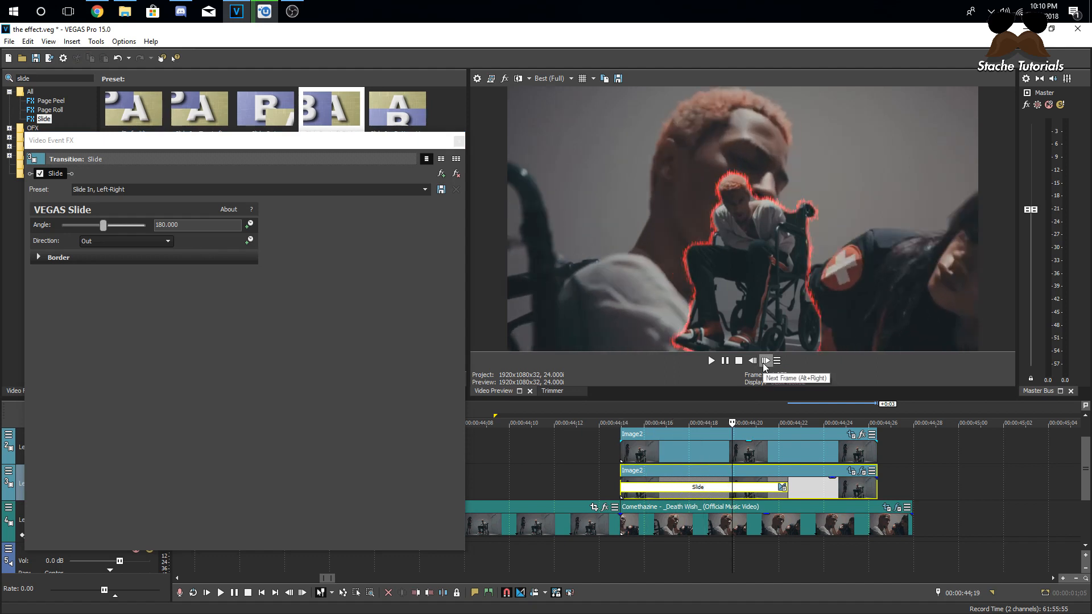
pyautogui.click(752, 361)
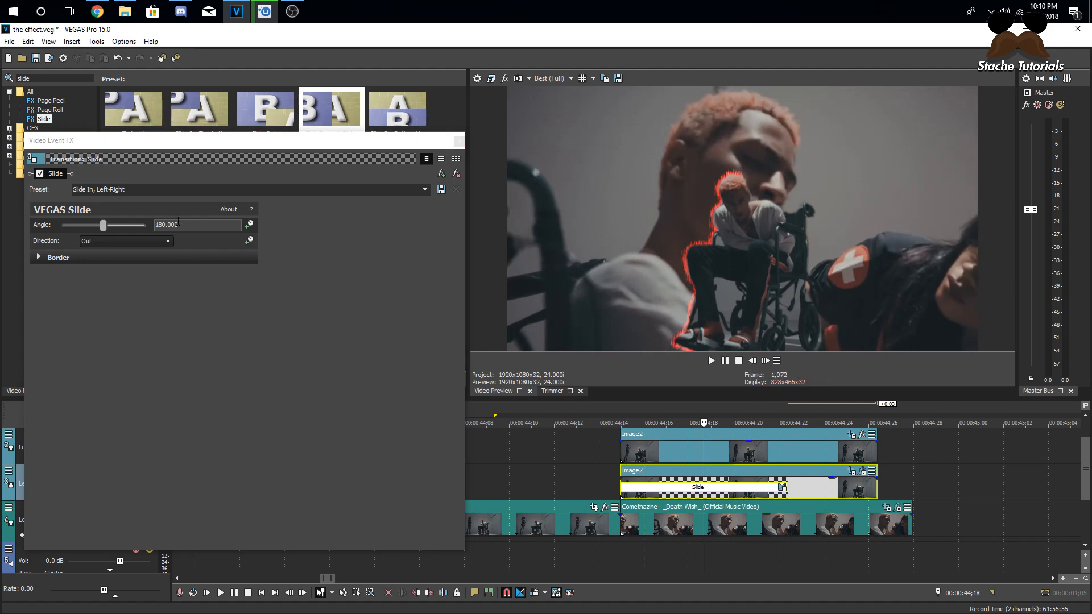
# Review the Slide transition on the outlined Image2 frame by frame from its start and close its settings
pyautogui.click(624, 484)
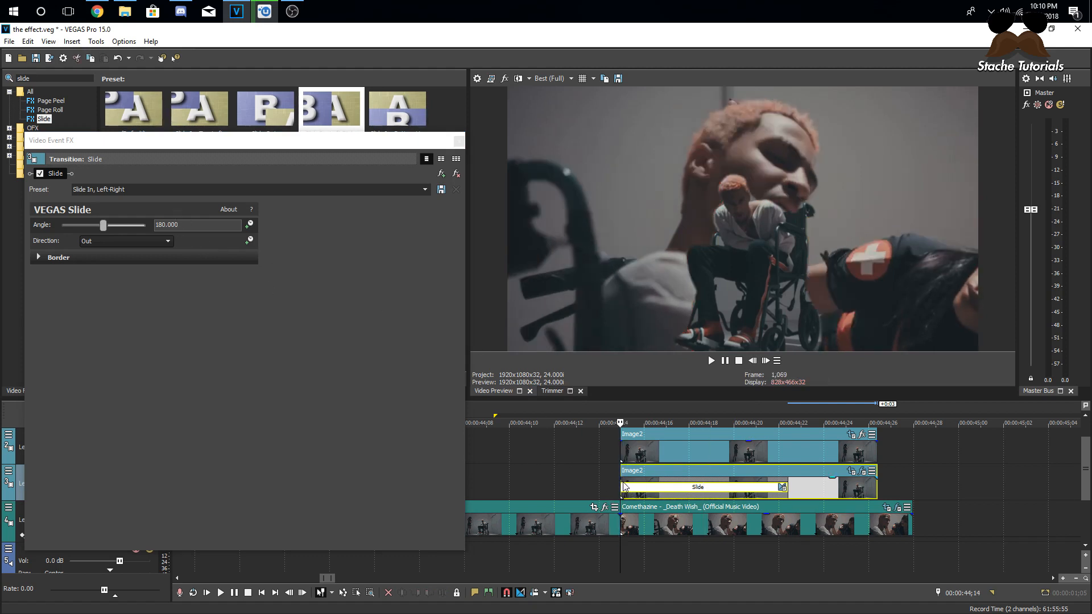
pyautogui.click(766, 361)
pyautogui.click(765, 360)
pyautogui.click(766, 361)
pyautogui.click(765, 361)
pyautogui.click(766, 361)
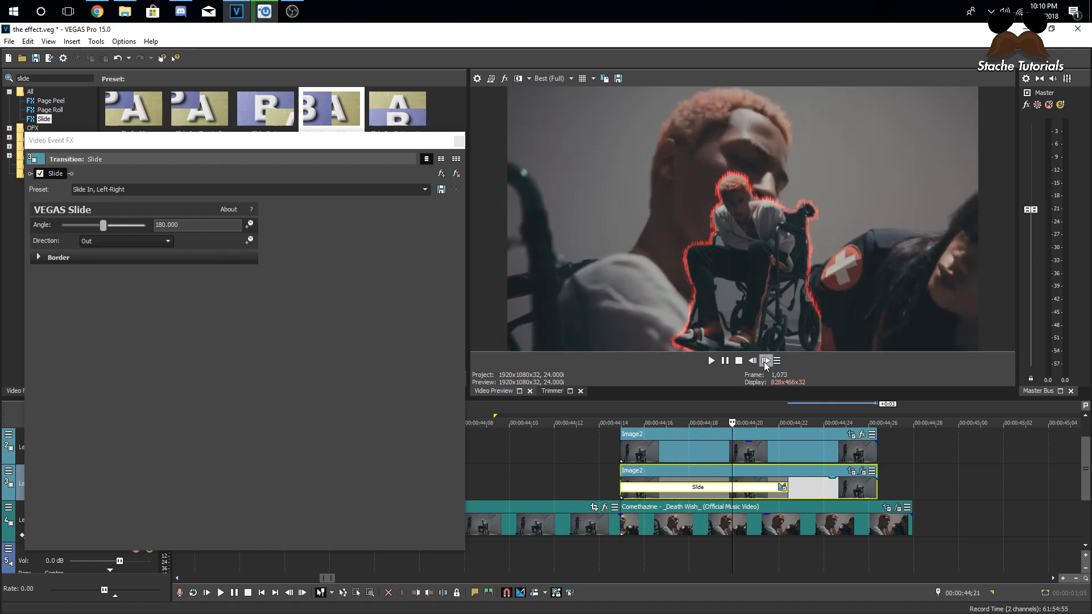
pyautogui.click(766, 361)
pyautogui.click(458, 141)
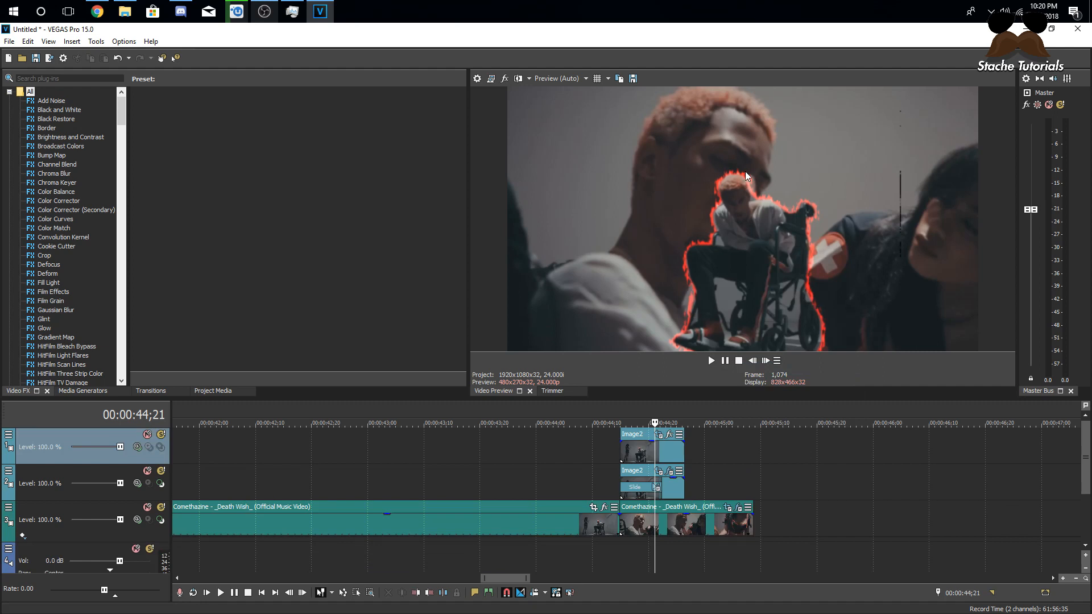
# Insert a video track above the main clips' track and move the second clip onto it, keeping its start time
pyautogui.click(638, 484)
pyautogui.click(766, 362)
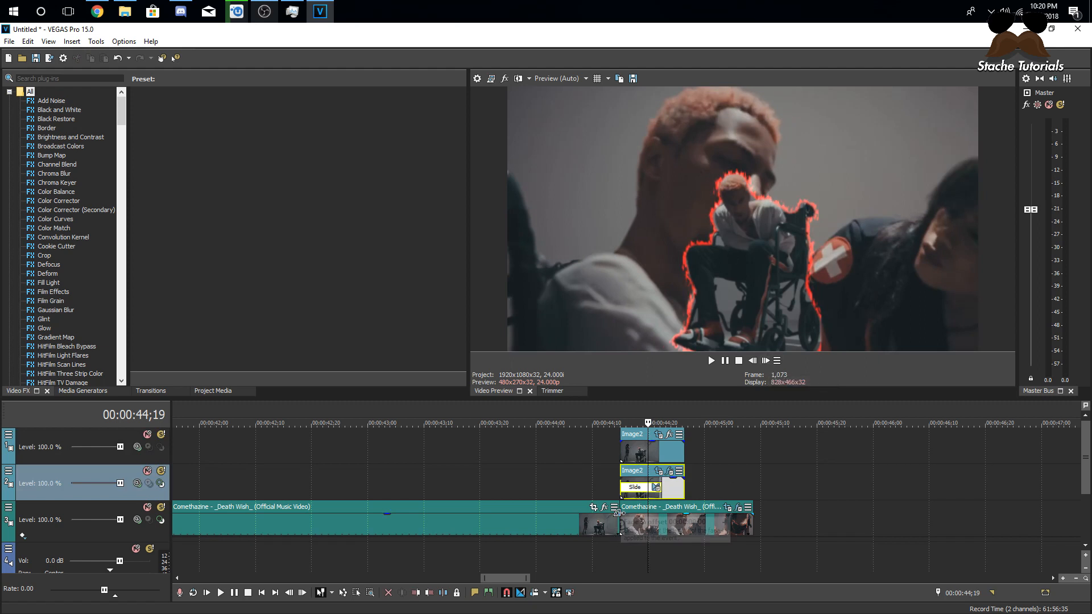
pyautogui.click(771, 522)
pyautogui.rightClick(766, 521)
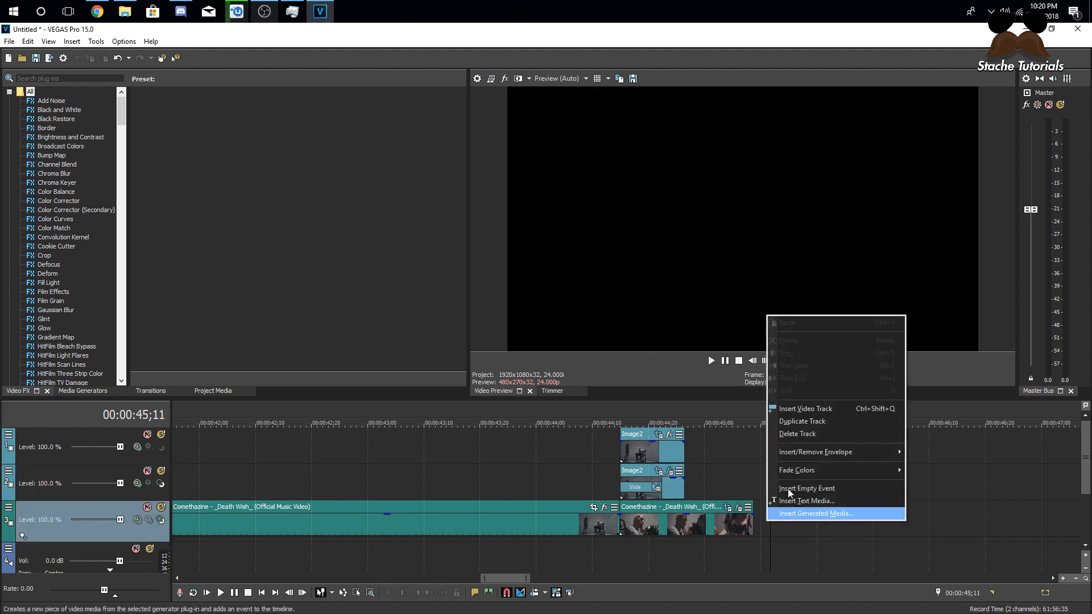
pyautogui.click(802, 410)
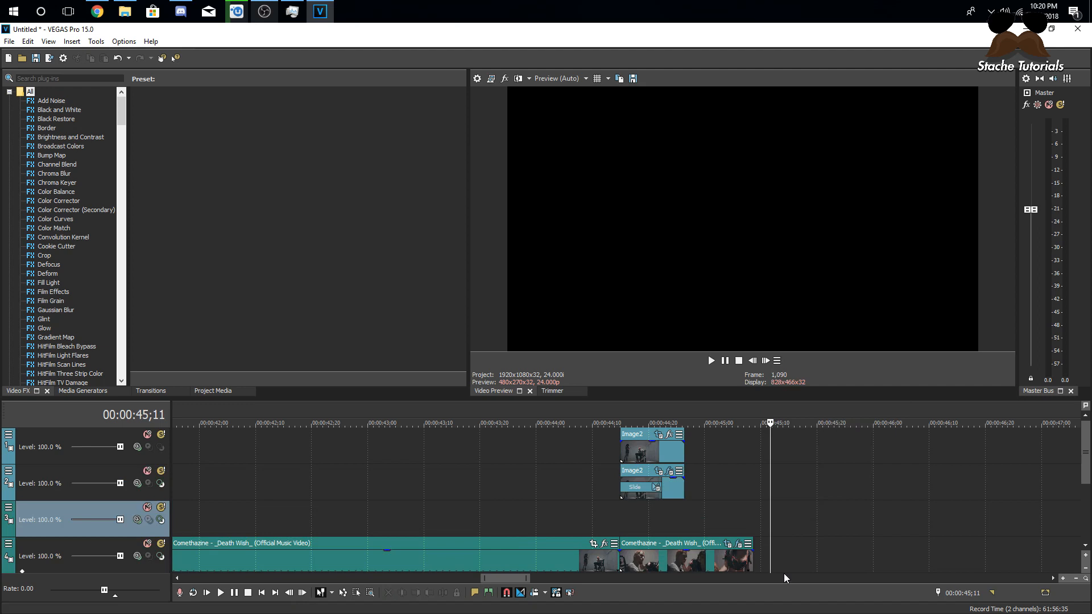
pyautogui.click(626, 550)
pyautogui.moveTo(637, 547); pyautogui.dragTo(637, 527)
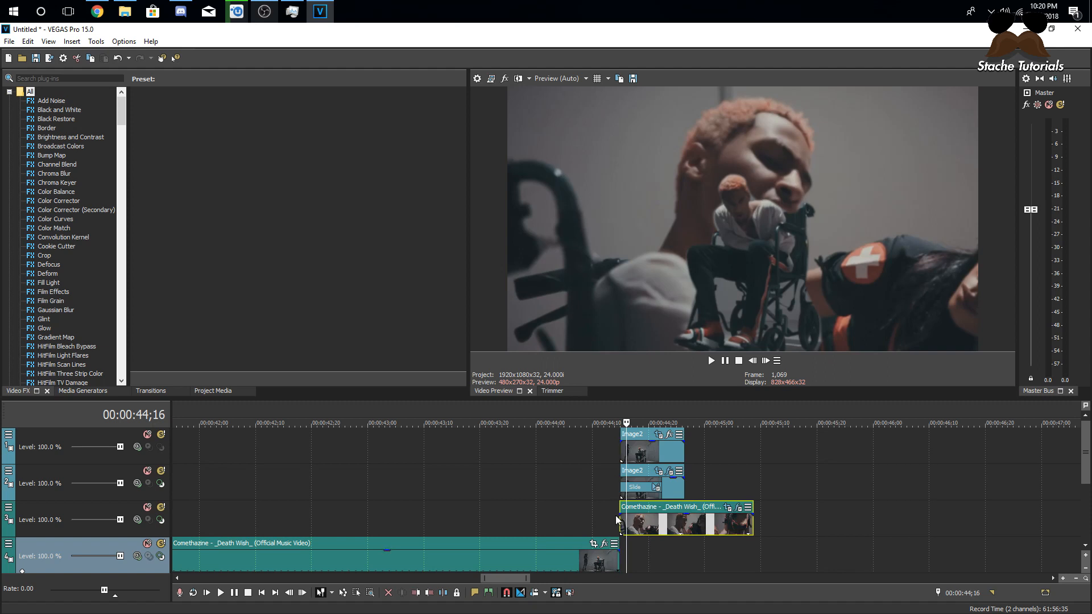
# Find the Slide transition and apply its Slide In, Left-Right preset to the start of the second clip
pyautogui.click(160, 391)
pyautogui.click(48, 79)
pyautogui.write('sl')
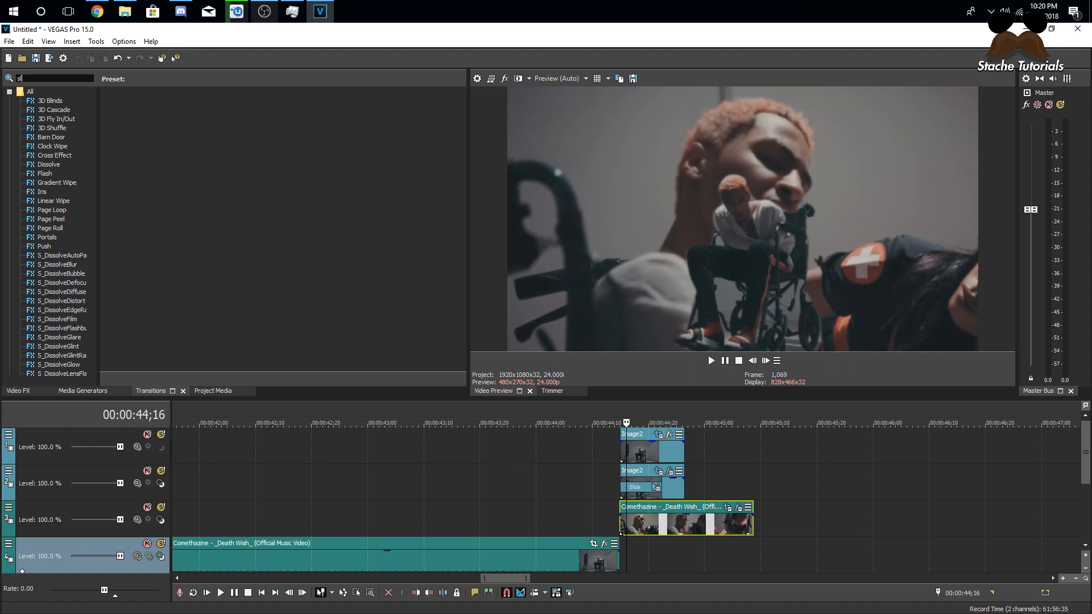
pyautogui.write('ide')
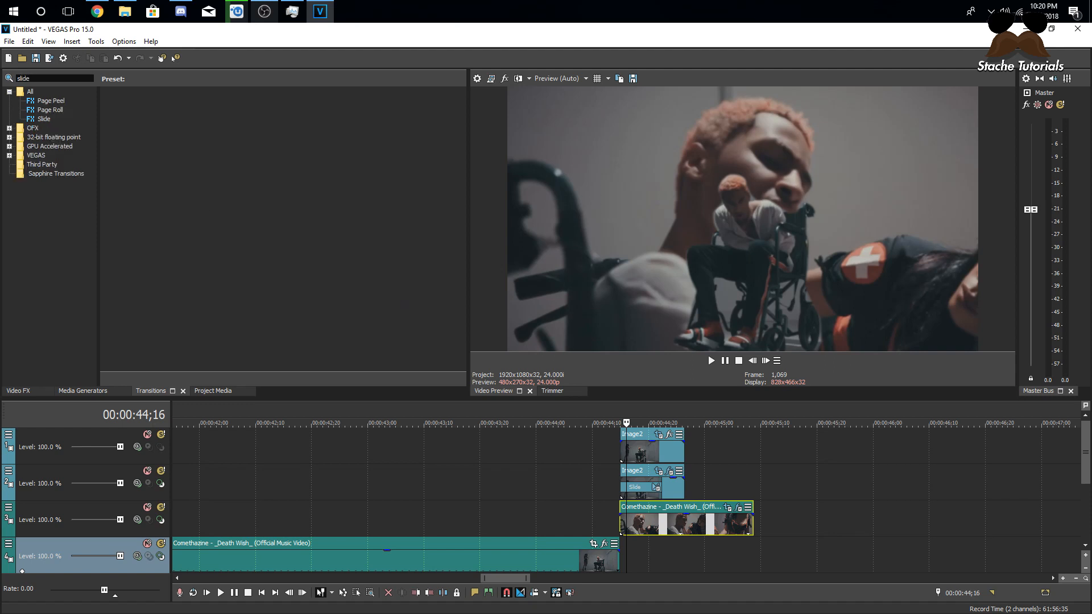
pyautogui.click(45, 118)
pyautogui.moveTo(322, 121); pyautogui.dragTo(621, 527)
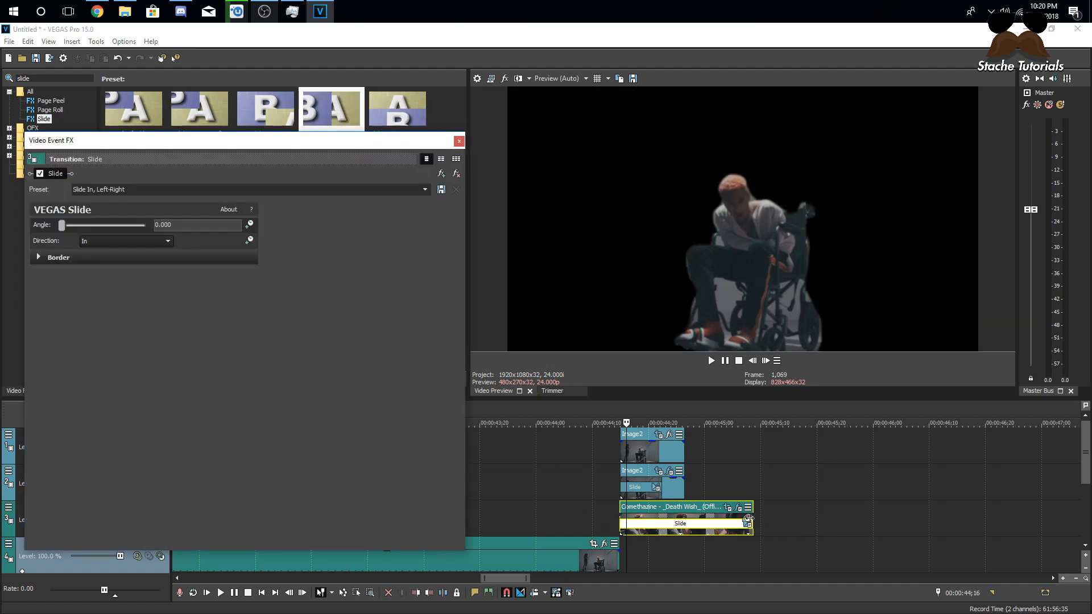
# Shorten the second clip's Slide transition to end together with the Slide transition on the outlined Image2 event
pyautogui.click(661, 493)
pyautogui.scroll(1, 661, 494)
pyautogui.moveTo(798, 521); pyautogui.dragTo(613, 524)
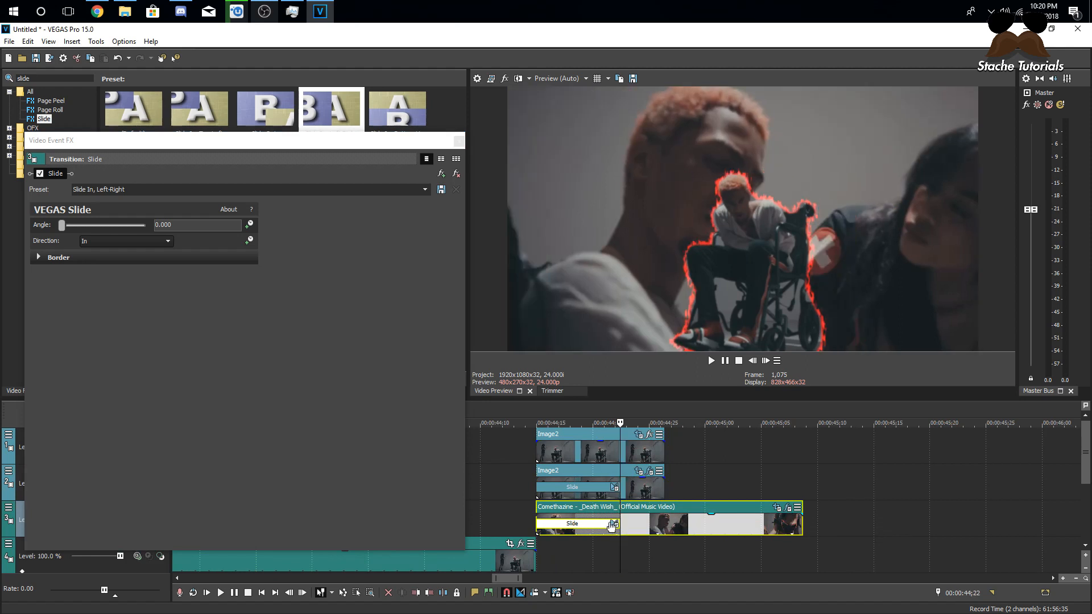
# Step frame by frame from the second clip's start to review it sliding in behind the cutout, and close the transition settings
pyautogui.click(536, 503)
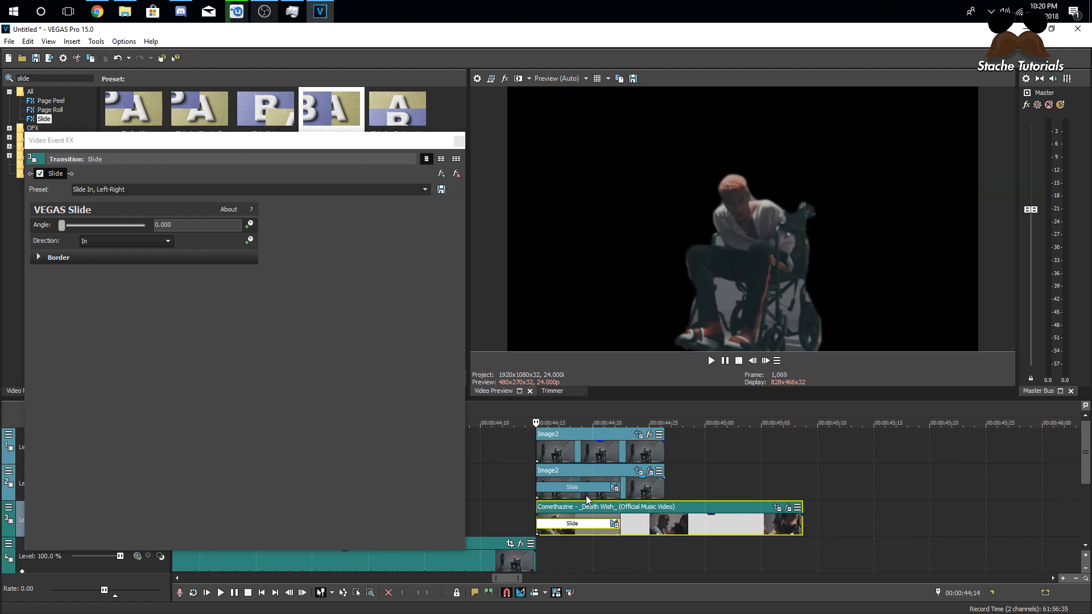
pyautogui.click(767, 360)
pyautogui.click(767, 361)
pyautogui.click(766, 361)
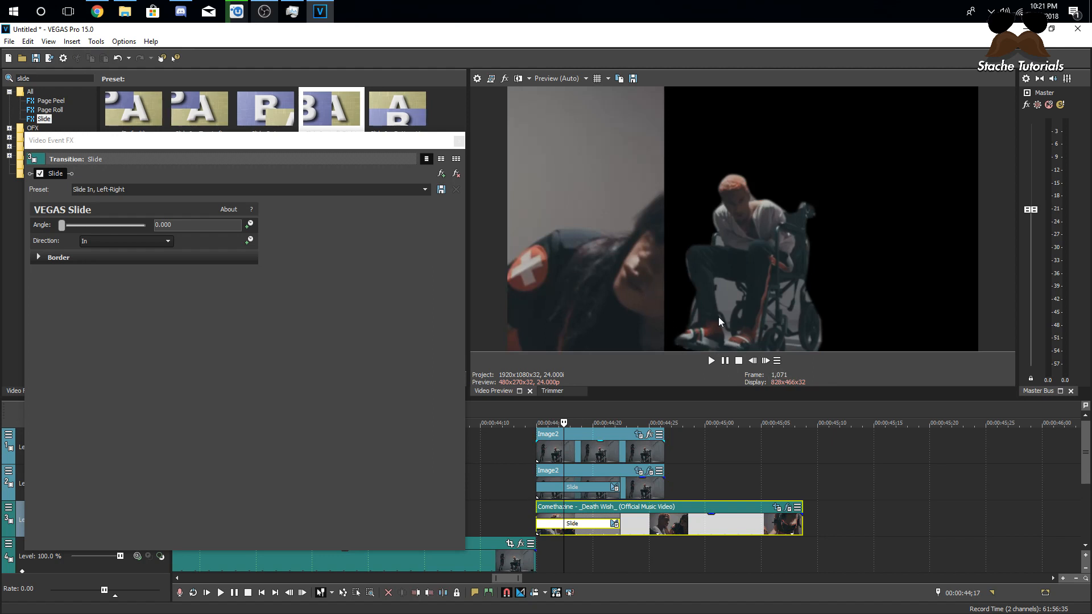
pyautogui.click(765, 361)
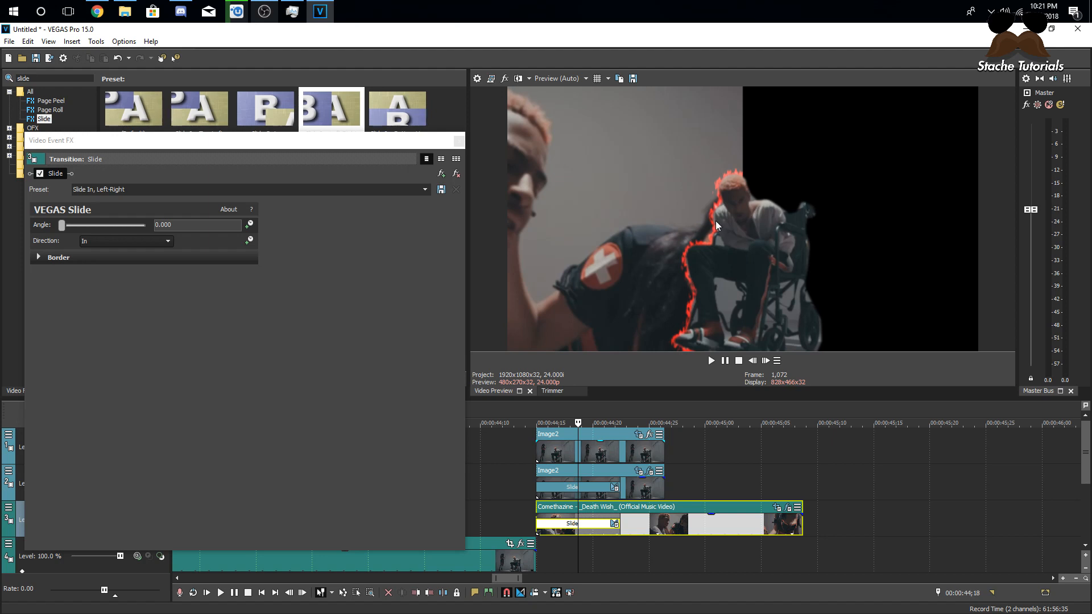
pyautogui.click(766, 361)
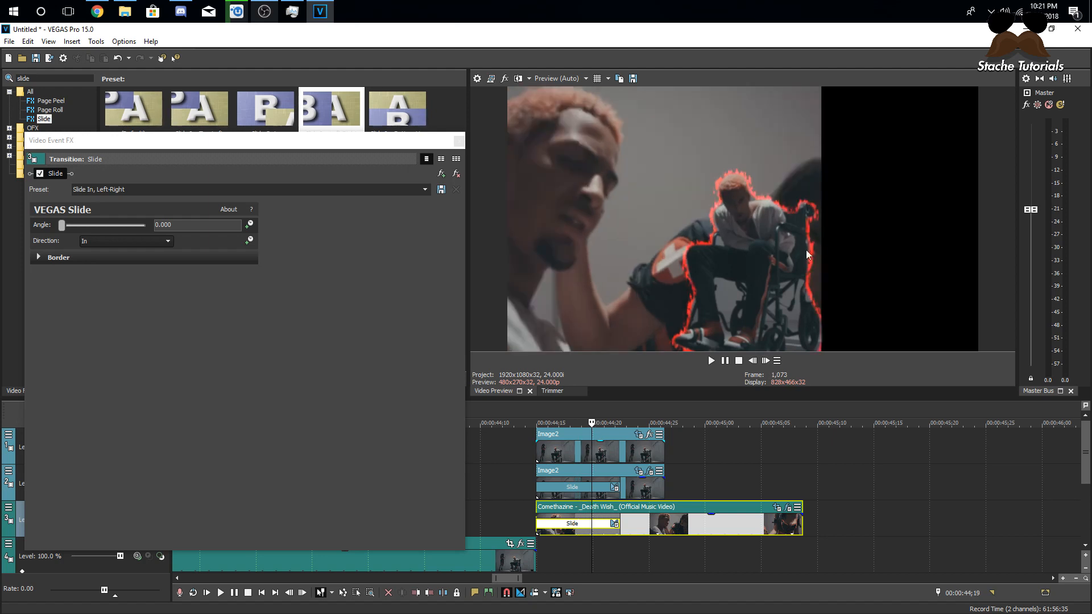
pyautogui.click(763, 361)
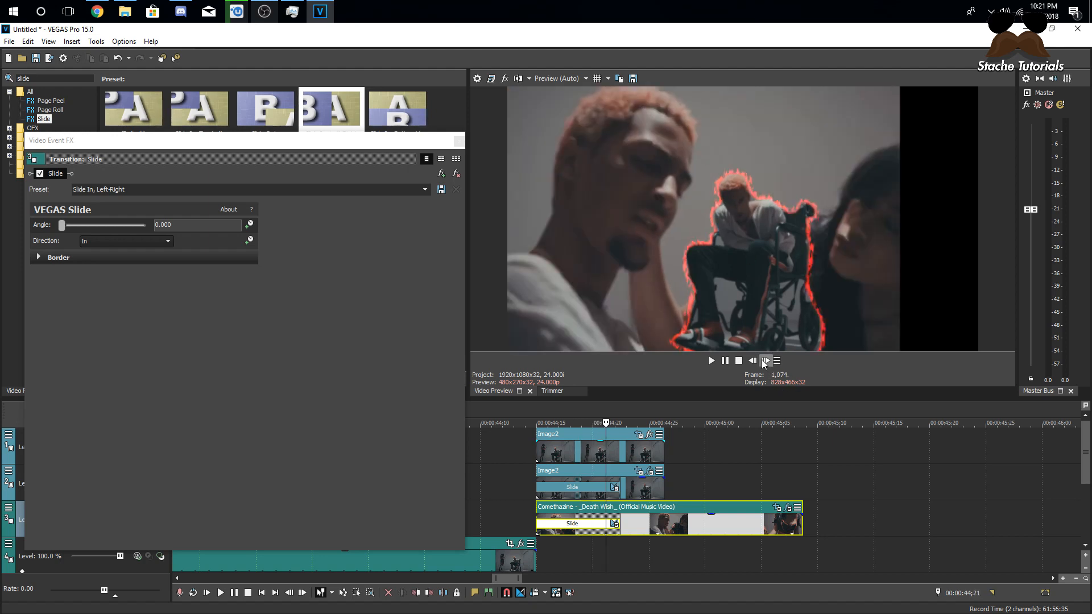
pyautogui.click(763, 361)
pyautogui.click(459, 141)
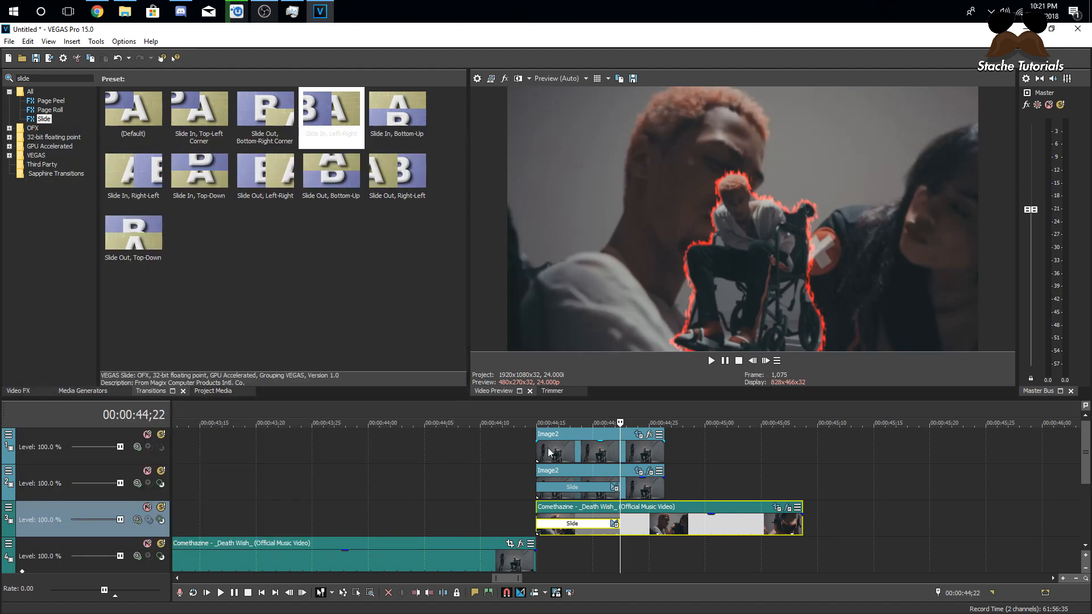
# Try extending the first clip by five frames beneath the sliding clip, review the frames, and trim it back
pyautogui.click(560, 569)
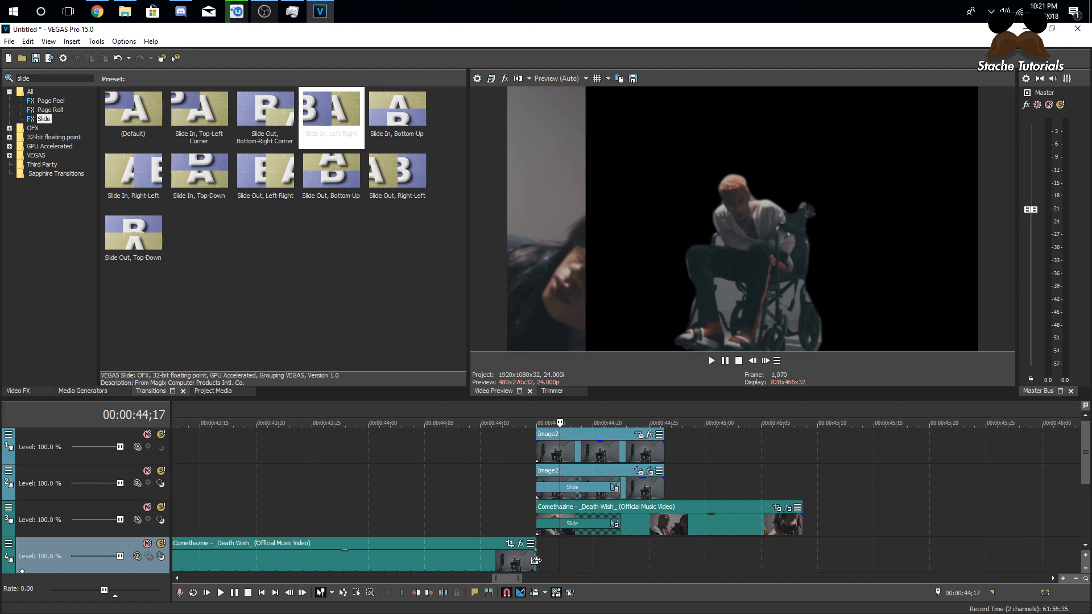
pyautogui.moveTo(535, 560); pyautogui.dragTo(600, 560)
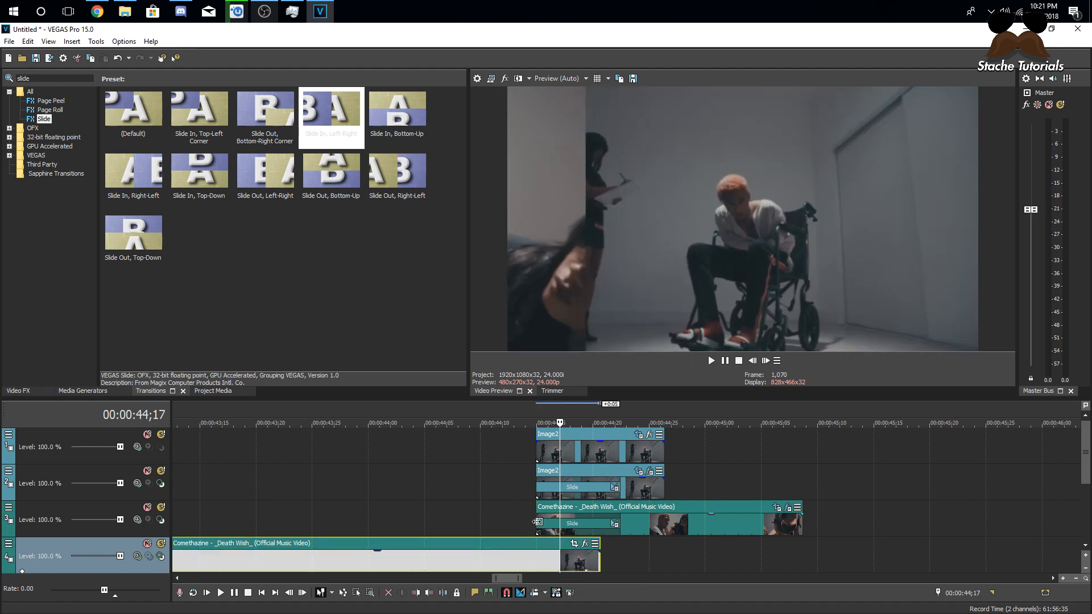
pyautogui.click(765, 361)
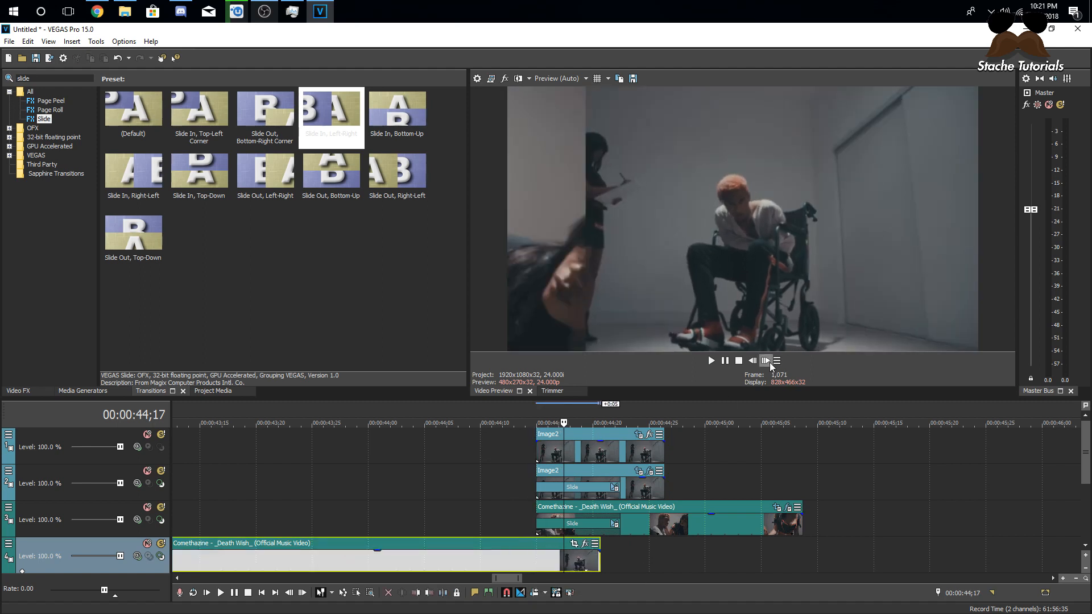
pyautogui.click(757, 361)
pyautogui.click(757, 361)
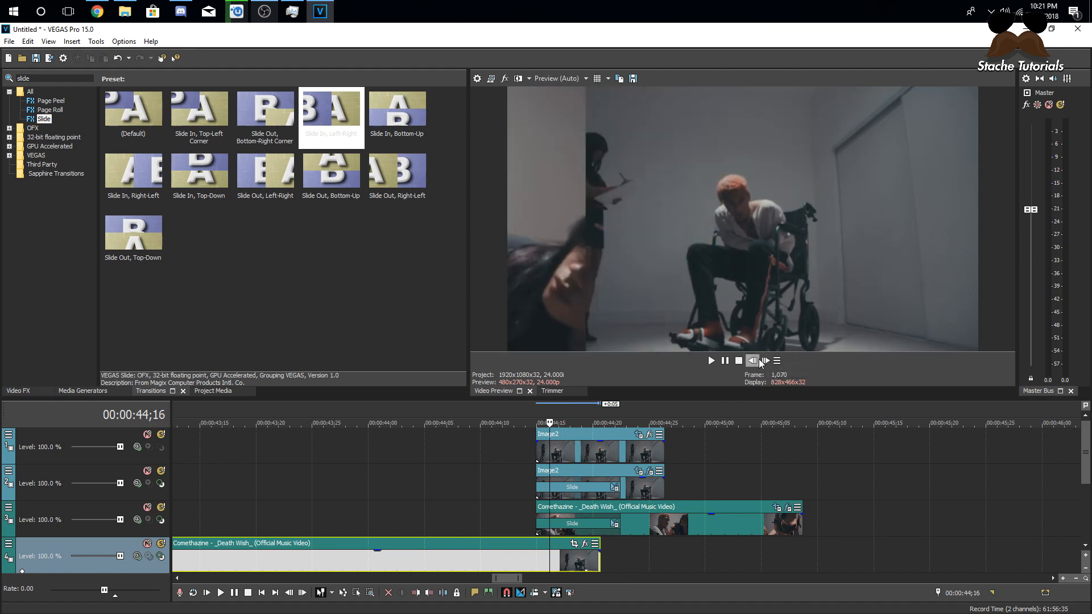
pyautogui.click(757, 360)
pyautogui.click(757, 361)
pyautogui.click(756, 361)
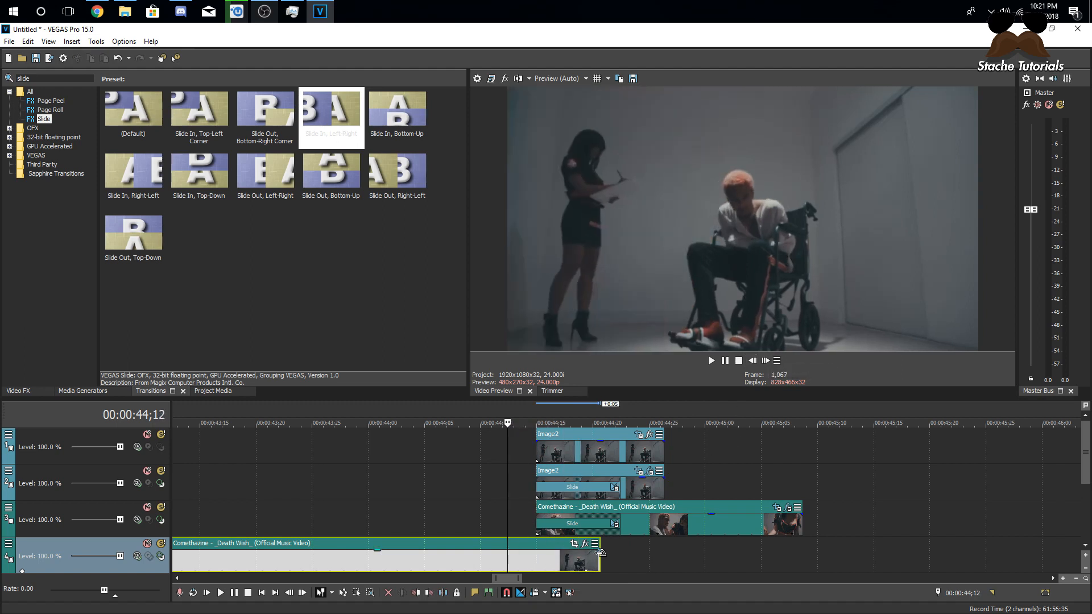
pyautogui.moveTo(600, 560); pyautogui.dragTo(535, 560)
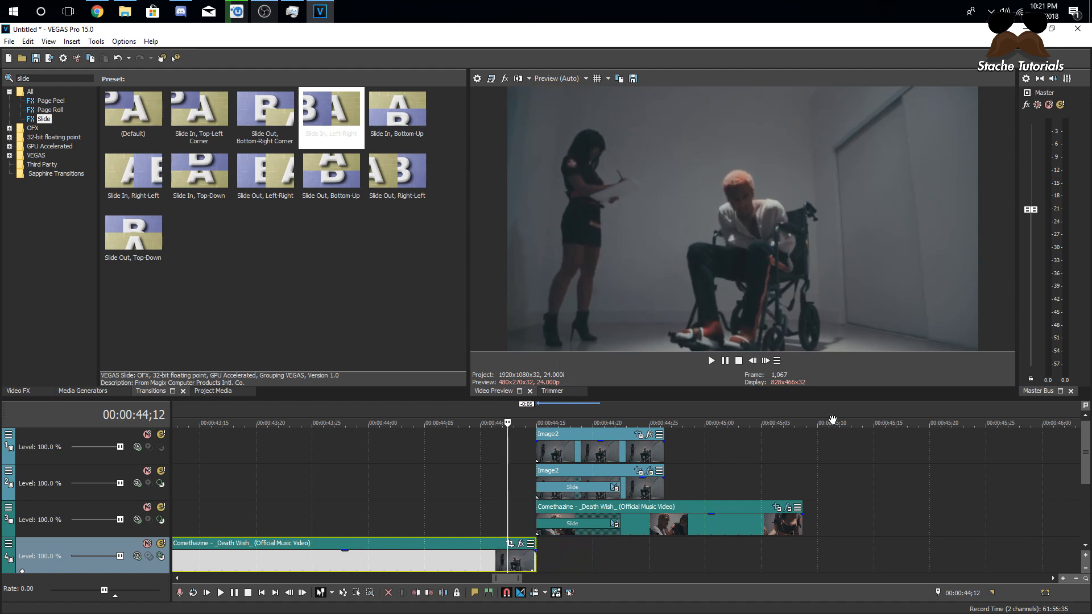
# Copy the uppermost Image2 event onto the first clip's track directly after that clip and disable the copy's mask
pyautogui.click(609, 451)
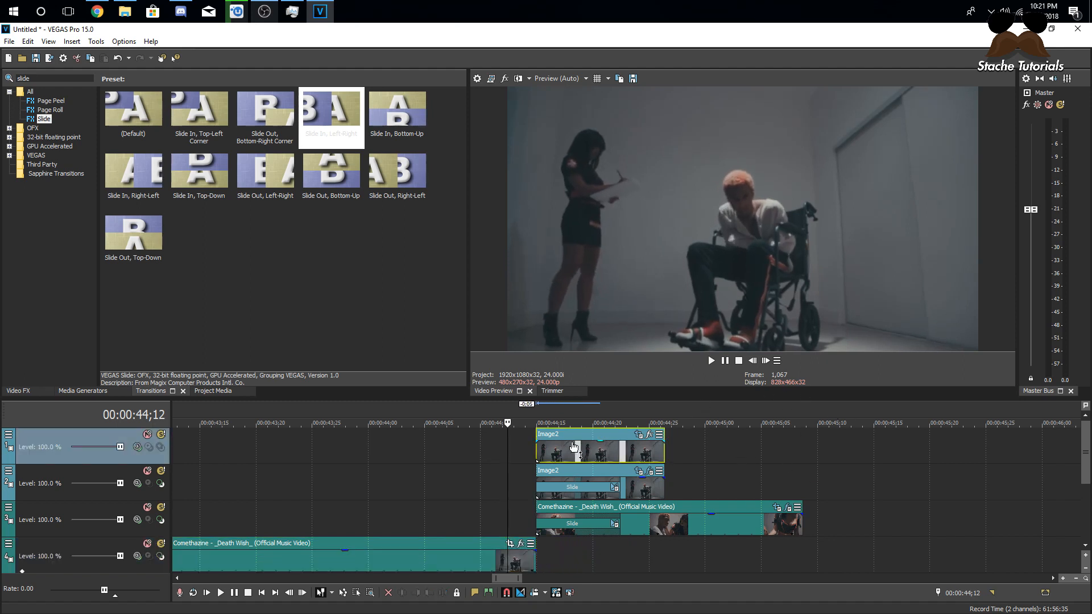
pyautogui.moveTo(552, 452); pyautogui.dragTo(560, 555)
pyautogui.click(545, 521)
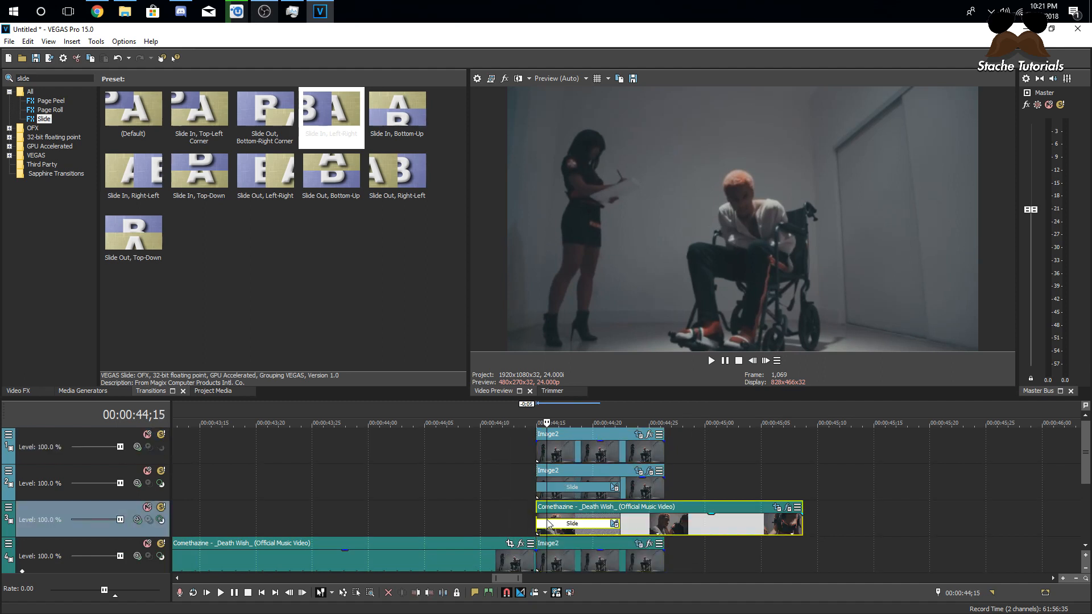
pyautogui.click(638, 544)
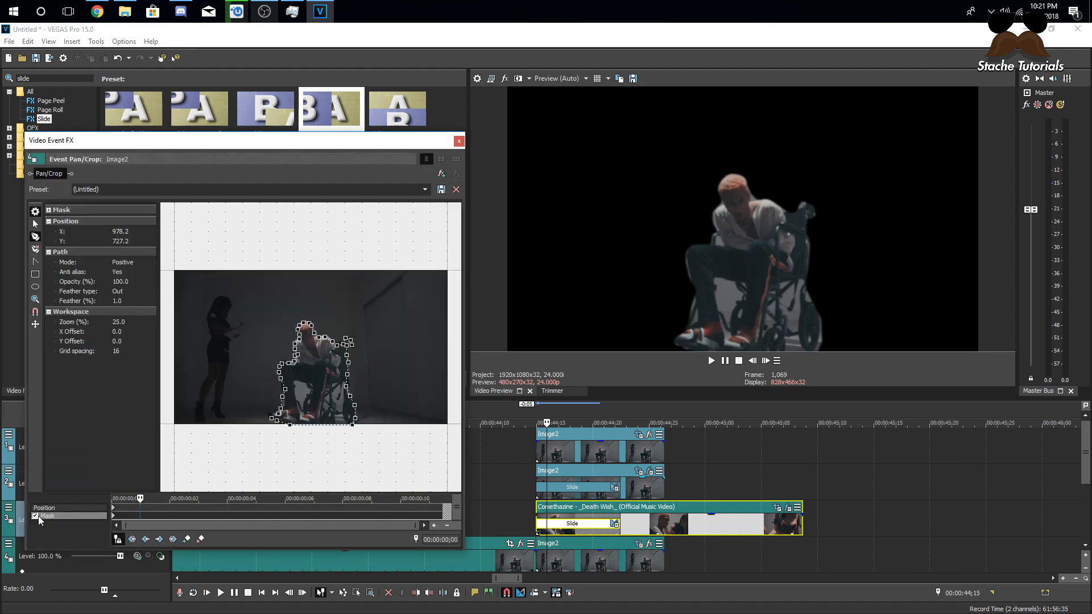
pyautogui.click(36, 517)
pyautogui.click(459, 141)
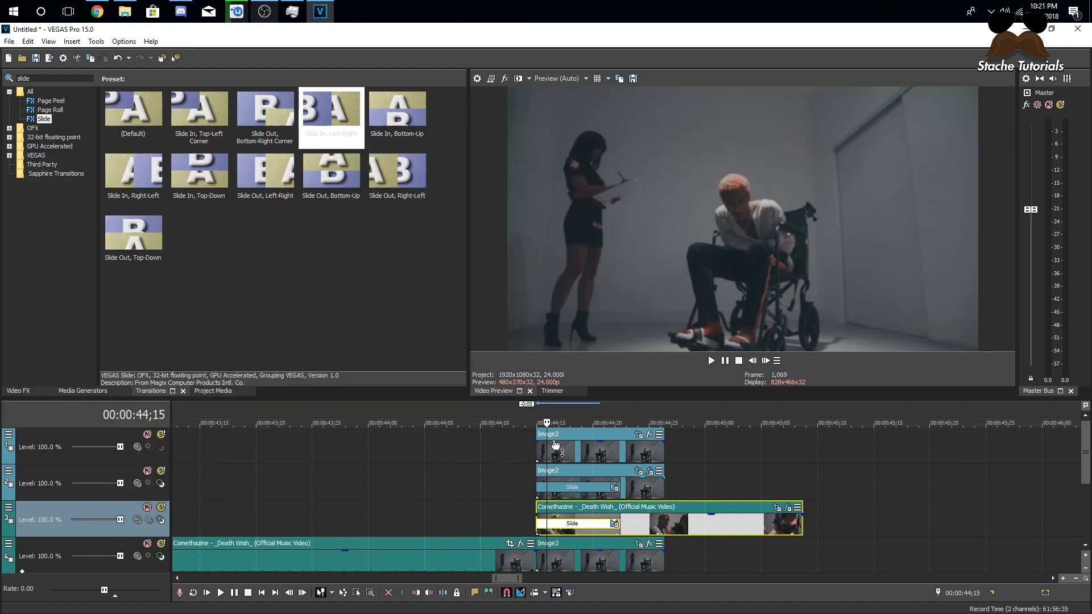
# Step frame by frame through the cut to examine the second clip and outline sliding in over the unmasked still
pyautogui.click(538, 488)
pyautogui.click(765, 361)
pyautogui.click(753, 361)
pyautogui.click(753, 361)
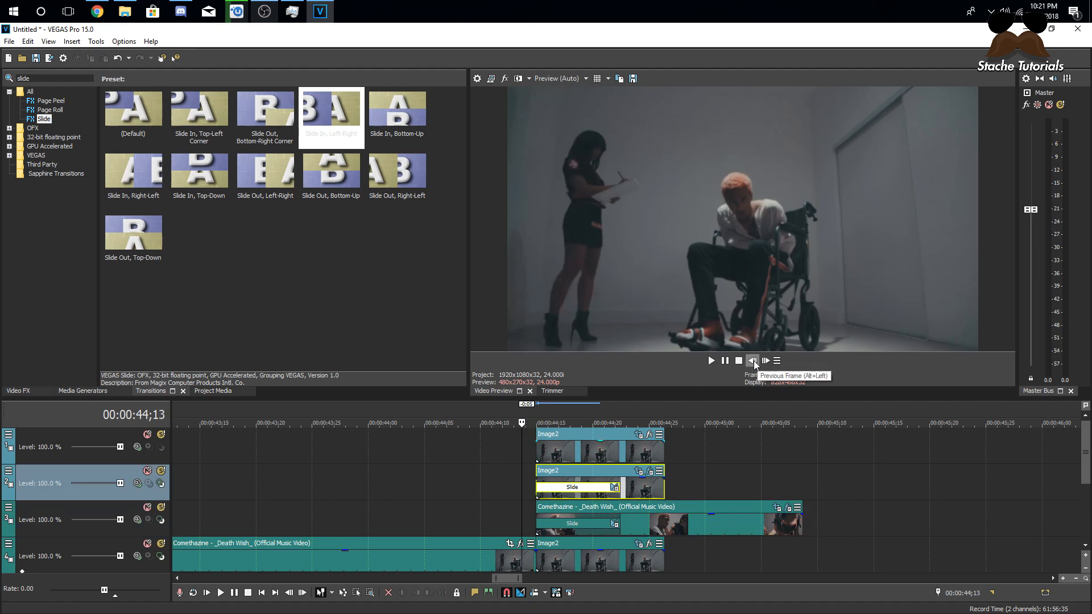
pyautogui.click(765, 361)
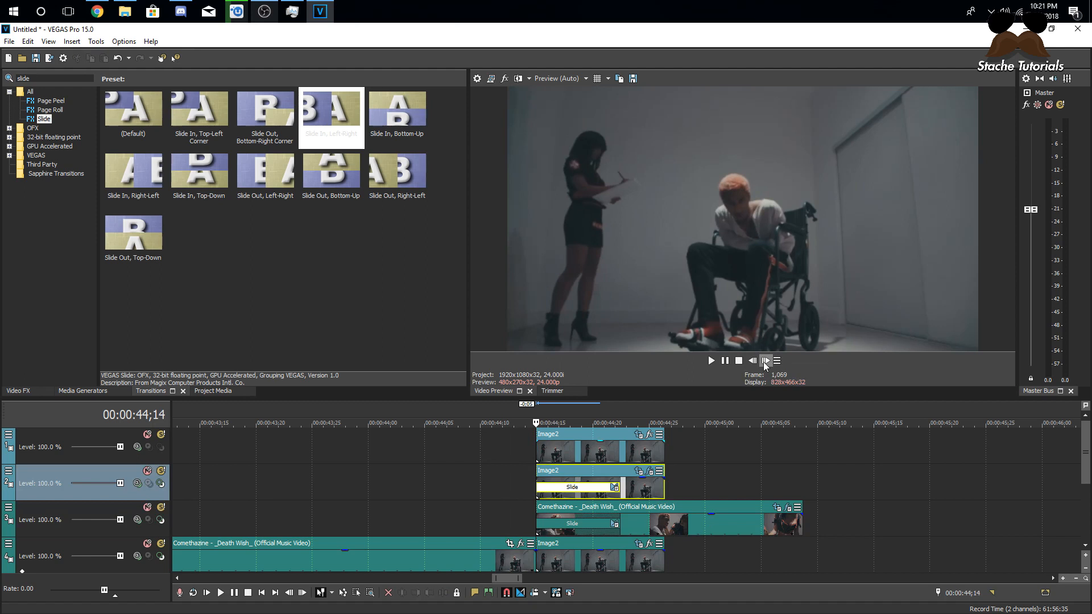
pyautogui.click(765, 360)
pyautogui.click(765, 361)
pyautogui.click(765, 361)
pyautogui.click(765, 360)
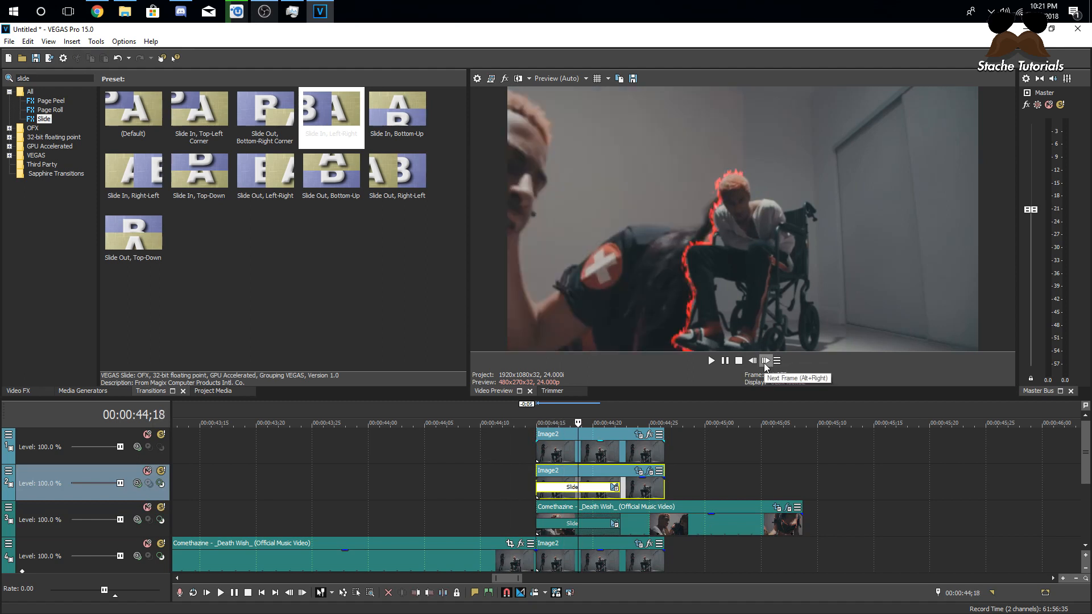
pyautogui.click(765, 361)
pyautogui.click(765, 361)
pyautogui.click(765, 360)
pyautogui.click(765, 360)
pyautogui.click(766, 361)
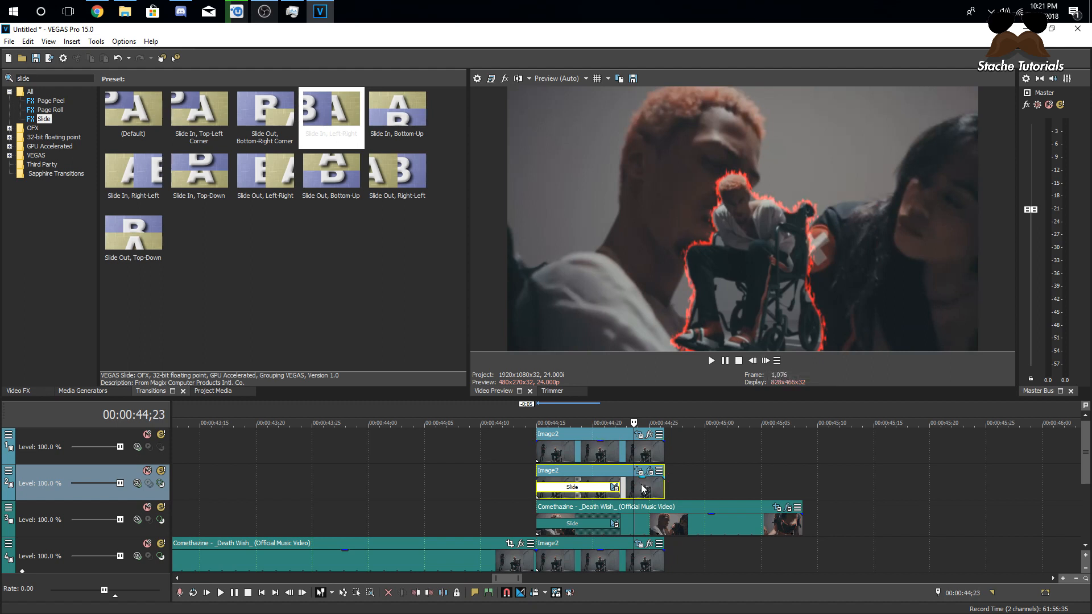
# Set the border colour of the second clip's Slide transition by sampling the red outline, giving 2, 0.71, 0.91
pyautogui.click(554, 532)
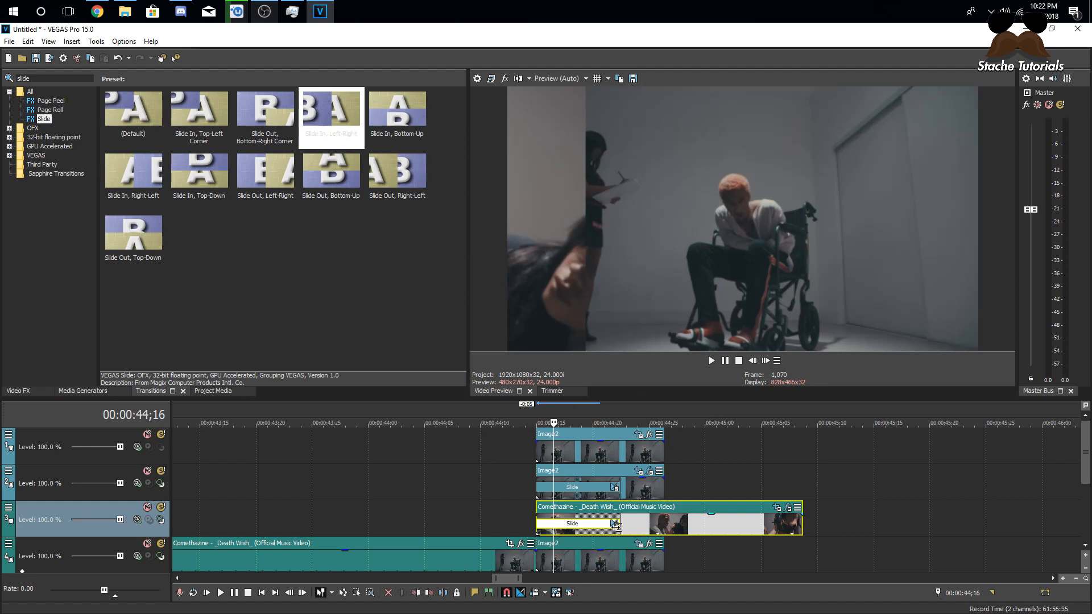
pyautogui.click(612, 524)
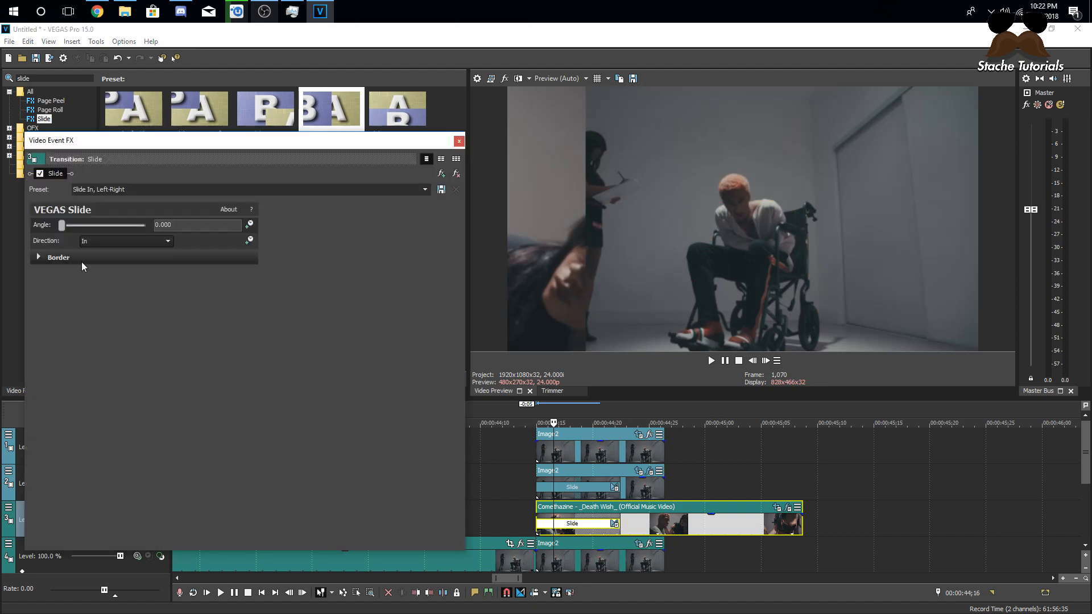
pyautogui.click(42, 257)
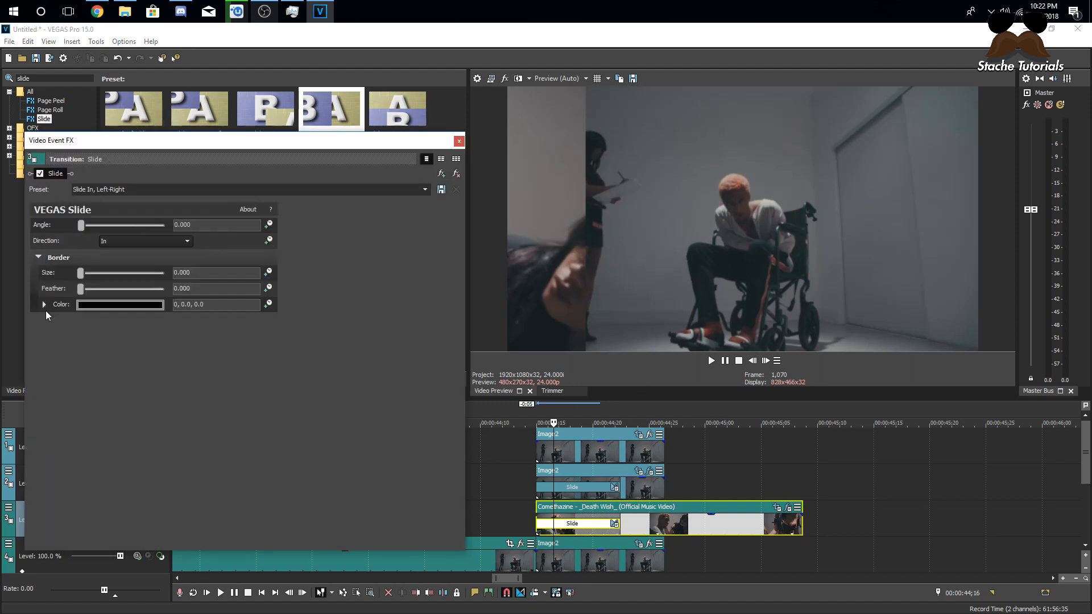
pyautogui.click(77, 305)
pyautogui.click(593, 488)
pyautogui.click(591, 483)
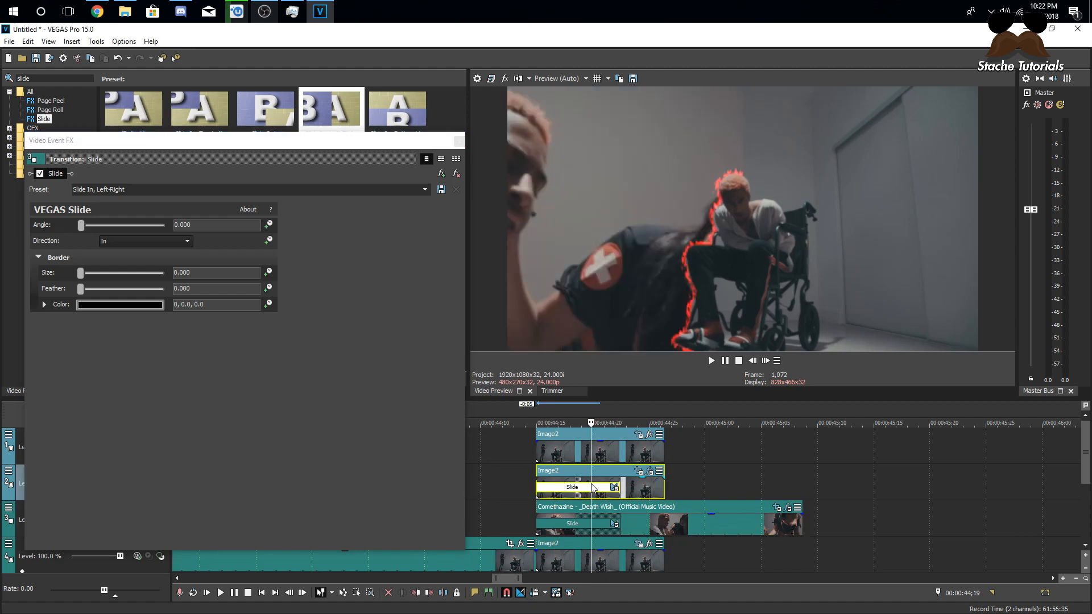
pyautogui.click(120, 305)
pyautogui.click(107, 320)
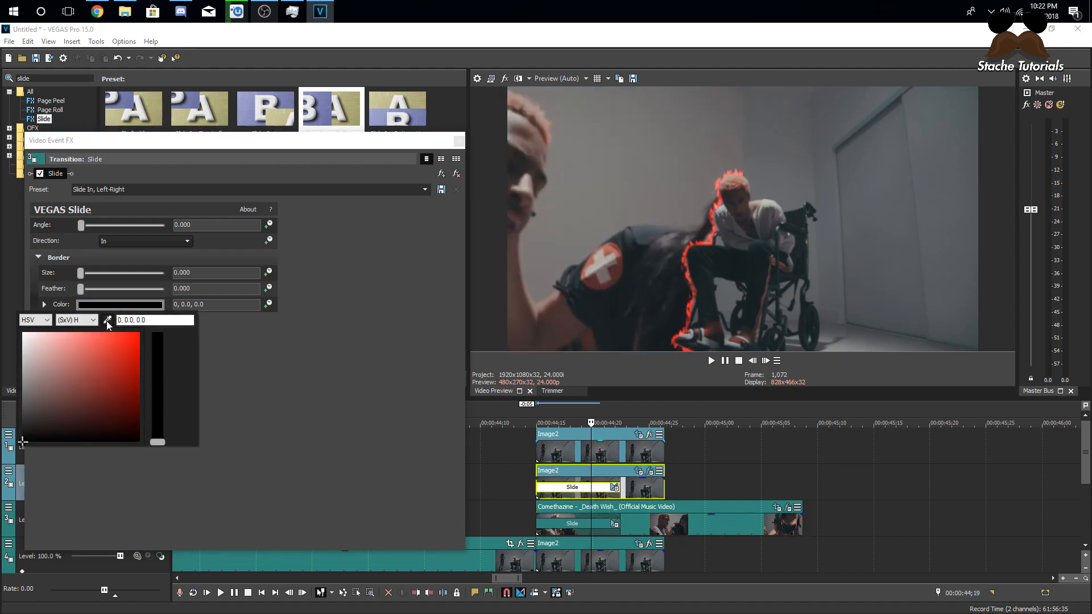
pyautogui.click(715, 231)
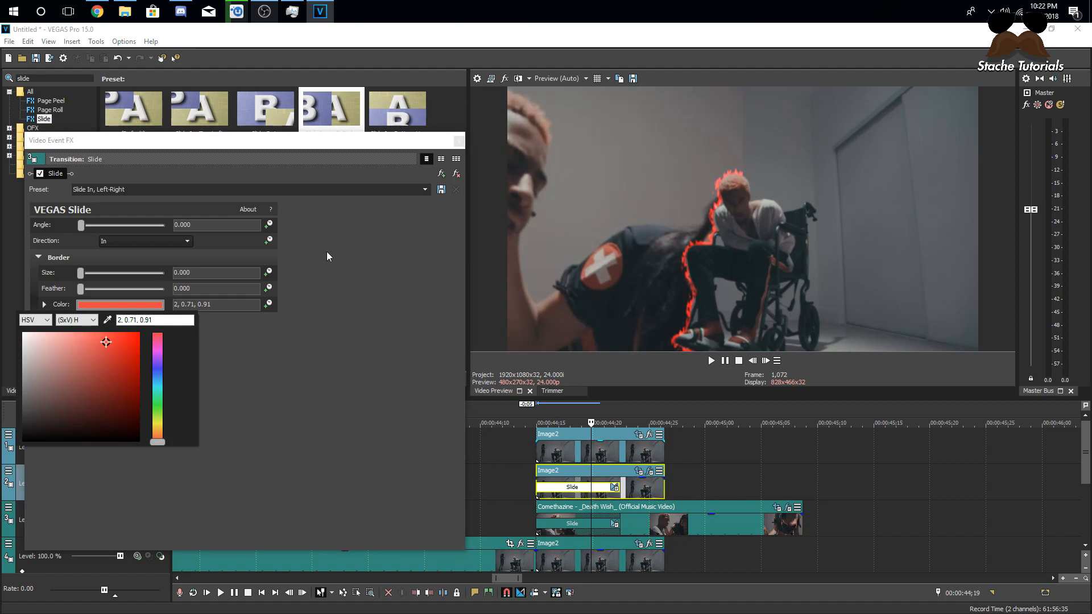
pyautogui.hotkey('ctrl', 'shift', 'Escape')
# Give the Slide transition's border a size of 0.014 and a feather of 0.007, and close its settings
pyautogui.click(224, 302)
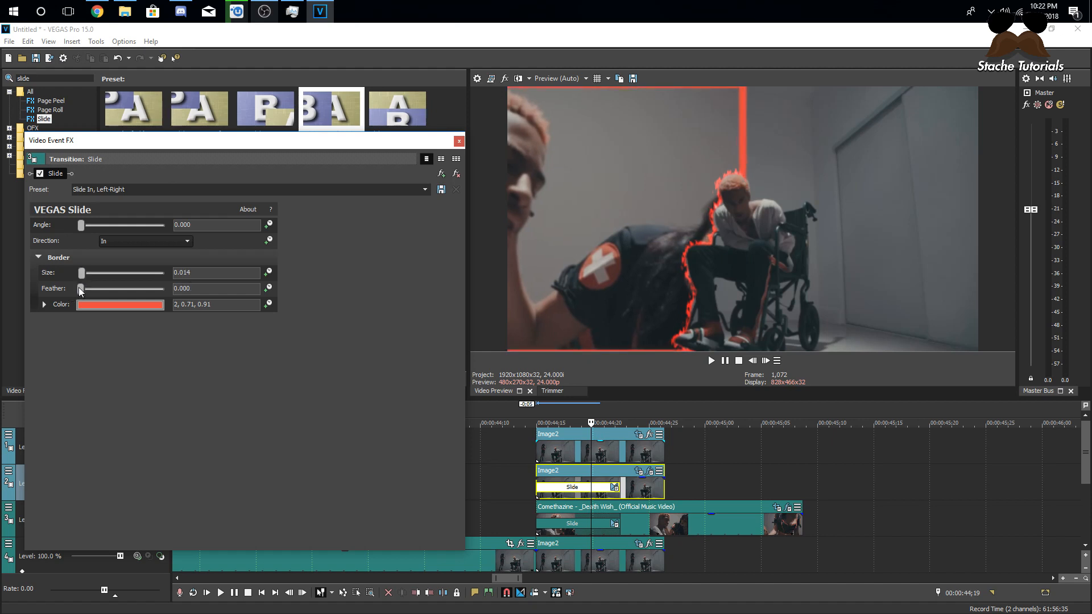
pyautogui.moveTo(80, 291); pyautogui.dragTo(81, 291)
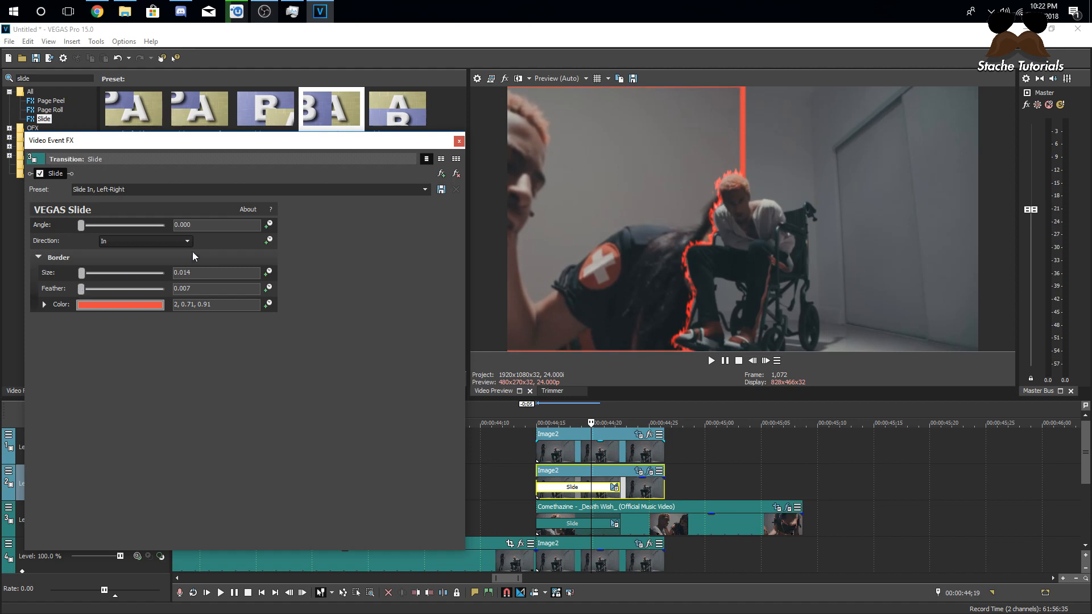
pyautogui.click(458, 142)
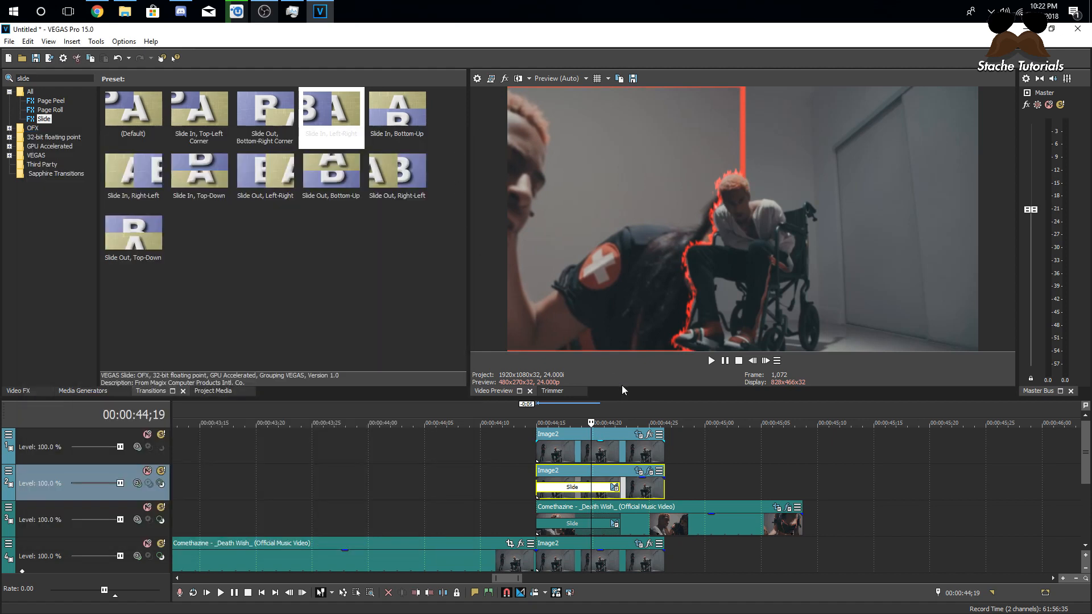
# Step back and forth frame by frame through the transition to examine the red border along the sliding clip's edge
pyautogui.click(537, 489)
pyautogui.click(766, 360)
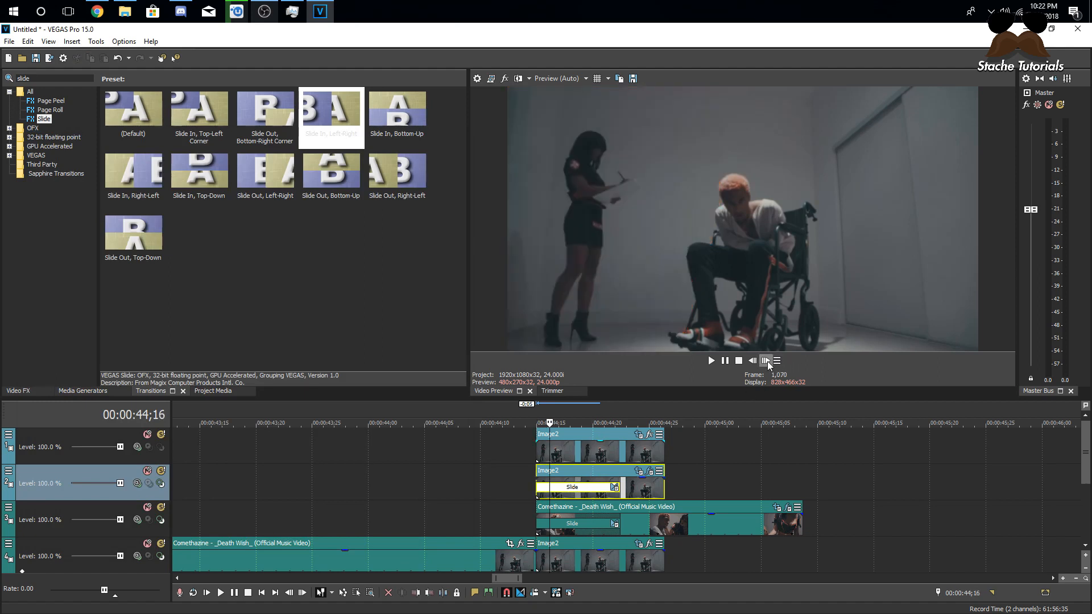
pyautogui.click(767, 360)
pyautogui.click(767, 360)
pyautogui.click(767, 360)
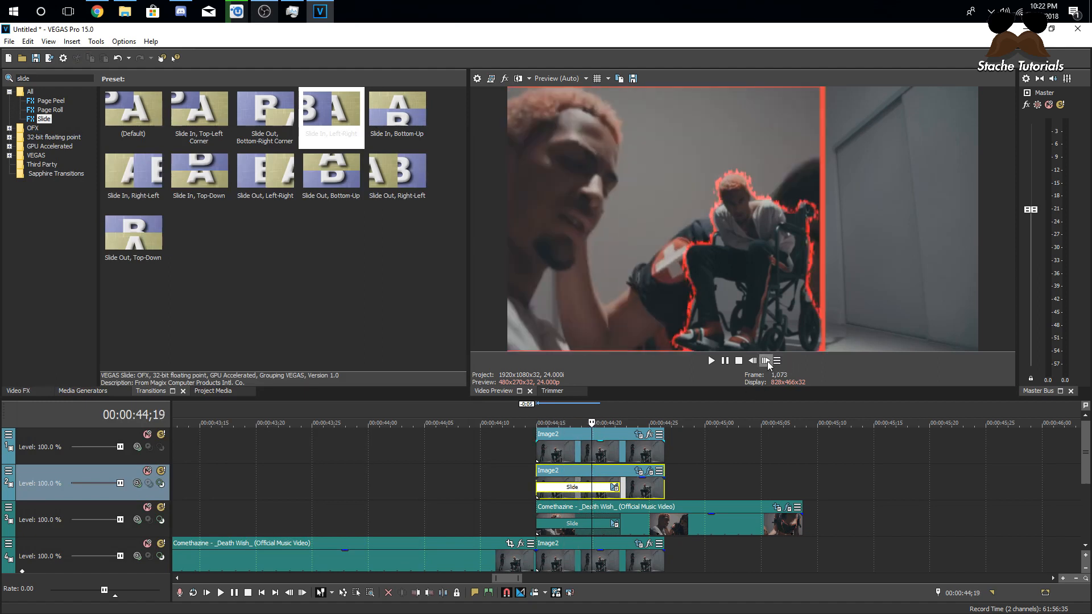
pyautogui.click(767, 361)
pyautogui.click(767, 361)
pyautogui.click(767, 361)
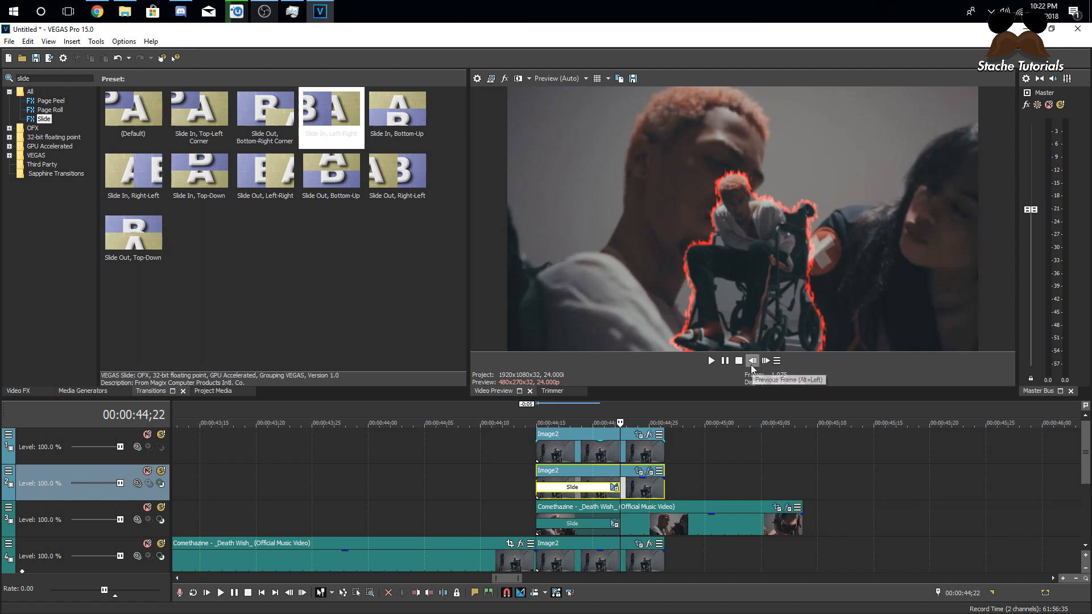
pyautogui.click(752, 364)
pyautogui.click(754, 364)
pyautogui.click(777, 363)
pyautogui.click(764, 363)
pyautogui.click(764, 364)
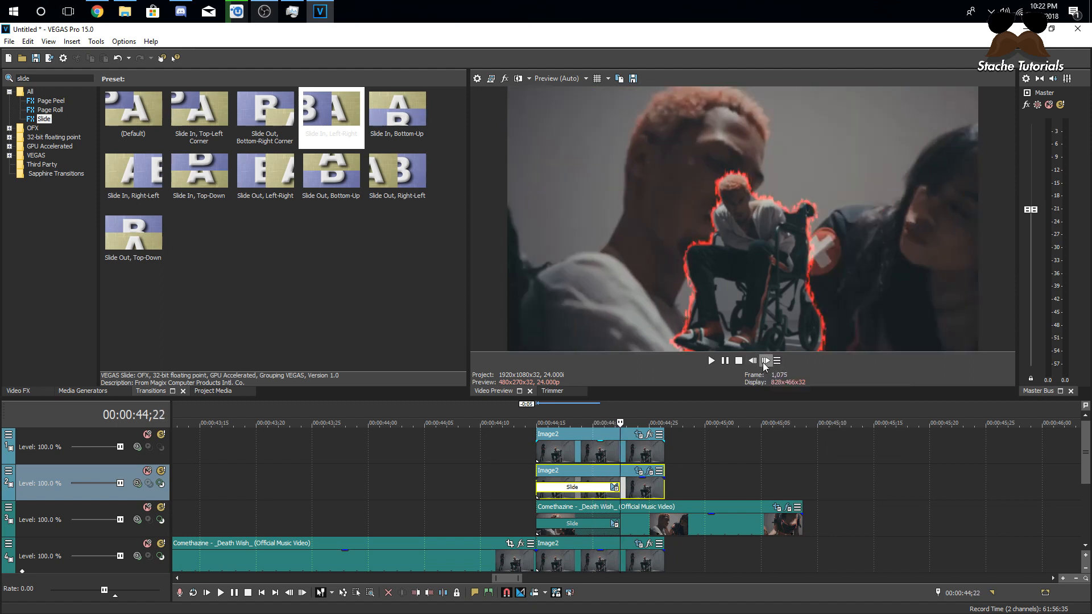
pyautogui.click(765, 362)
pyautogui.click(753, 362)
pyautogui.click(752, 362)
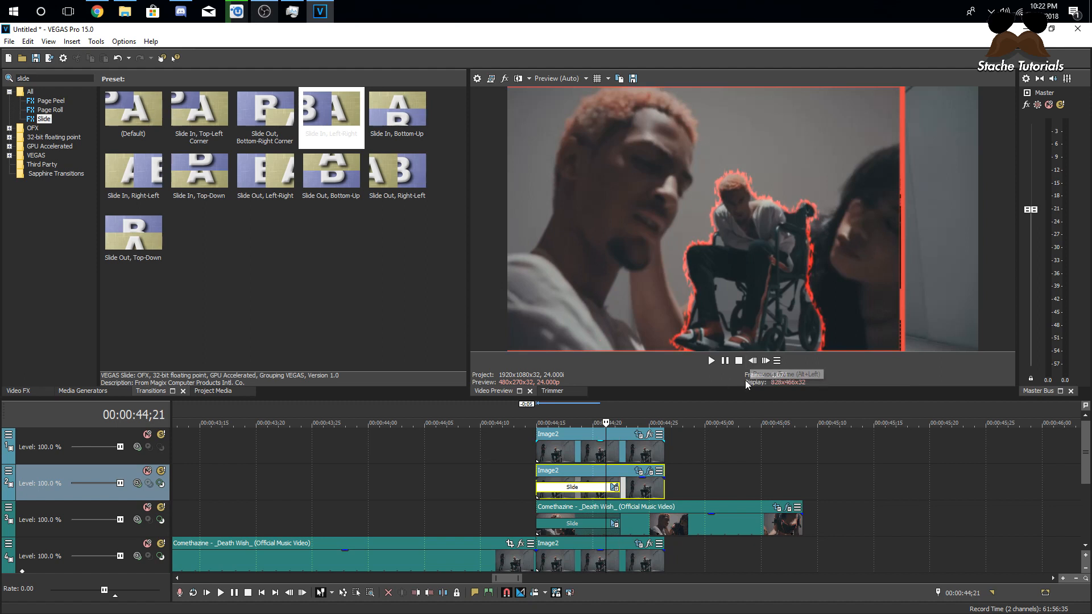
pyautogui.click(753, 362)
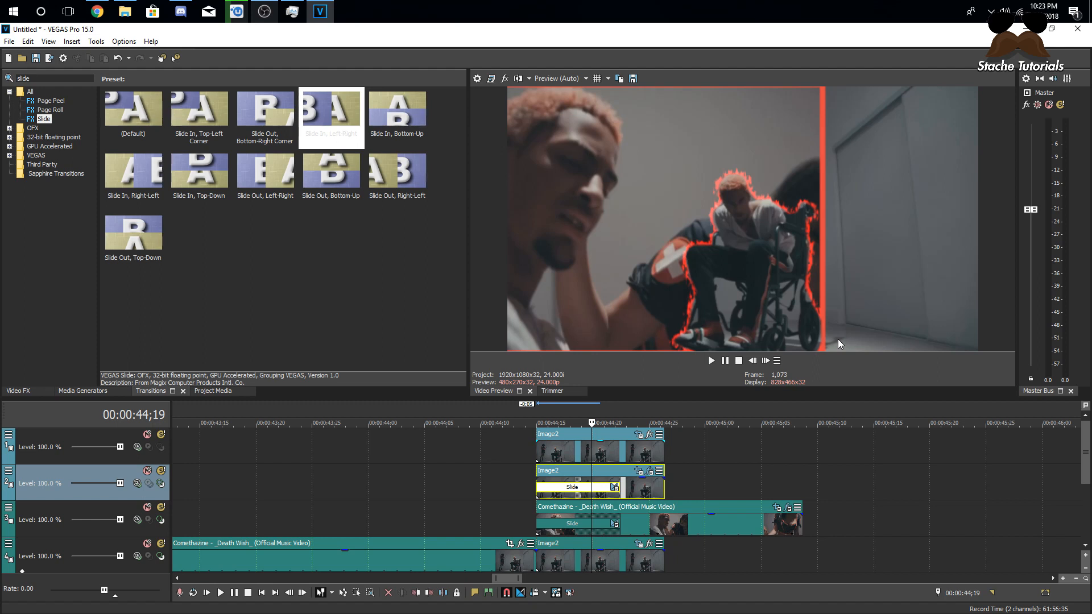
pyautogui.click(766, 361)
pyautogui.click(766, 361)
pyautogui.click(766, 361)
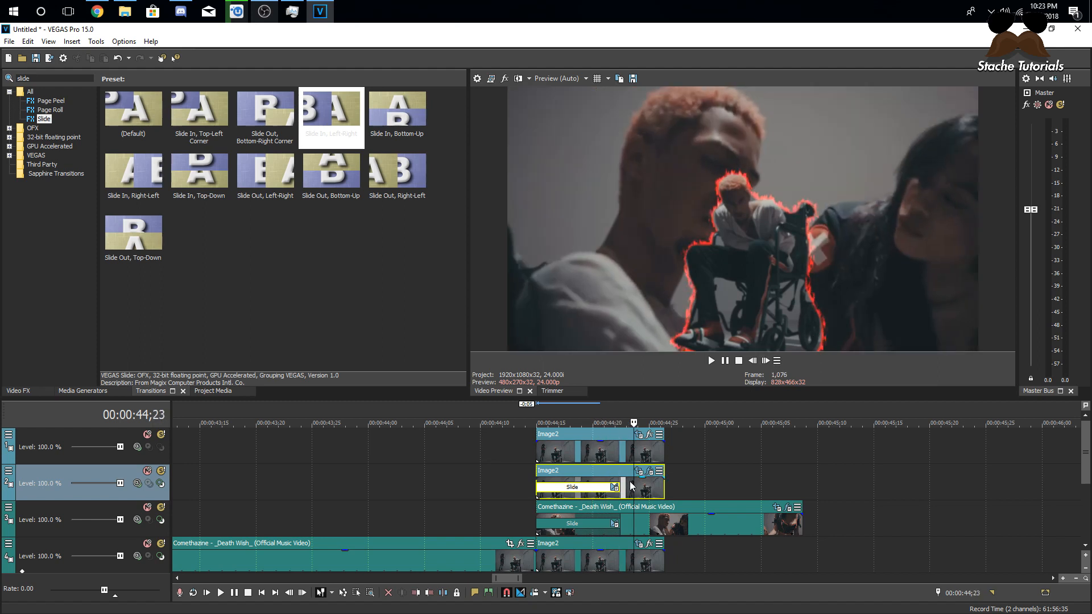
# Return to the cut and step through the frames to find where the slide finishes
pyautogui.click(537, 481)
pyautogui.scroll(3, 606, 483)
pyautogui.click(769, 365)
pyautogui.click(769, 365)
pyautogui.click(769, 365)
pyautogui.scroll(-3, 762, 399)
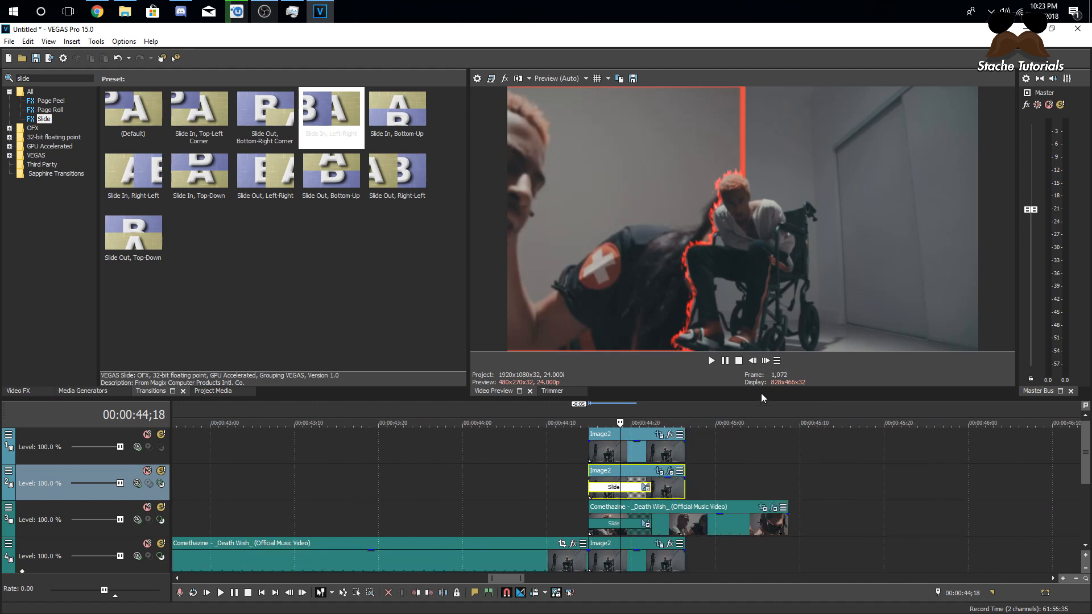
pyautogui.click(765, 361)
pyautogui.click(765, 361)
pyautogui.click(765, 362)
# Split the two upper Image2 events at 00:00:44;23, one frame past the slide's end, and delete the parts after the split
pyautogui.scroll(3, 664, 453)
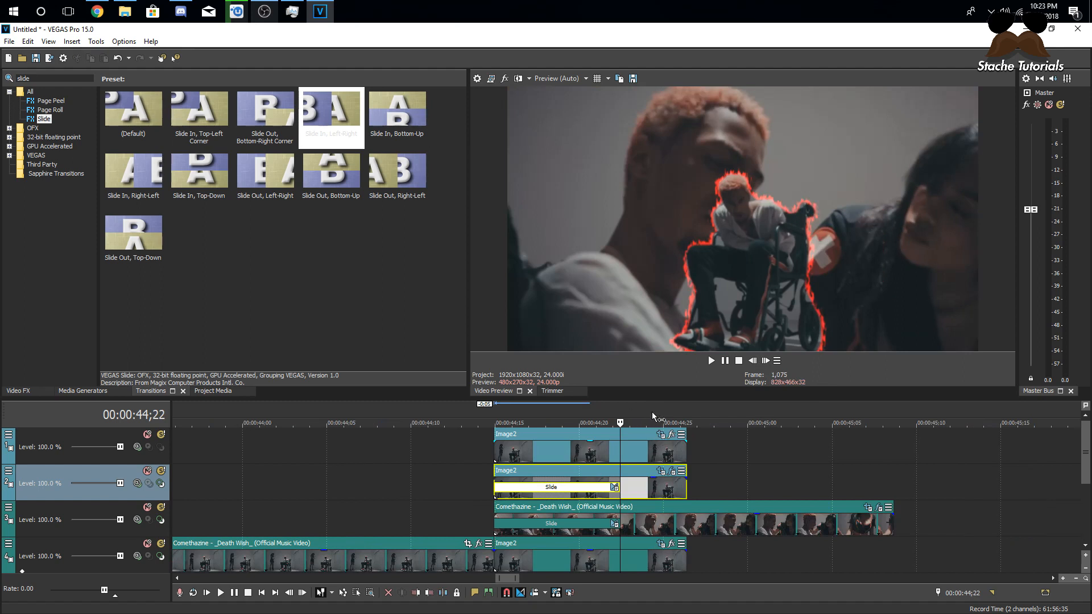
pyautogui.scroll(3, 671, 436)
pyautogui.click(766, 361)
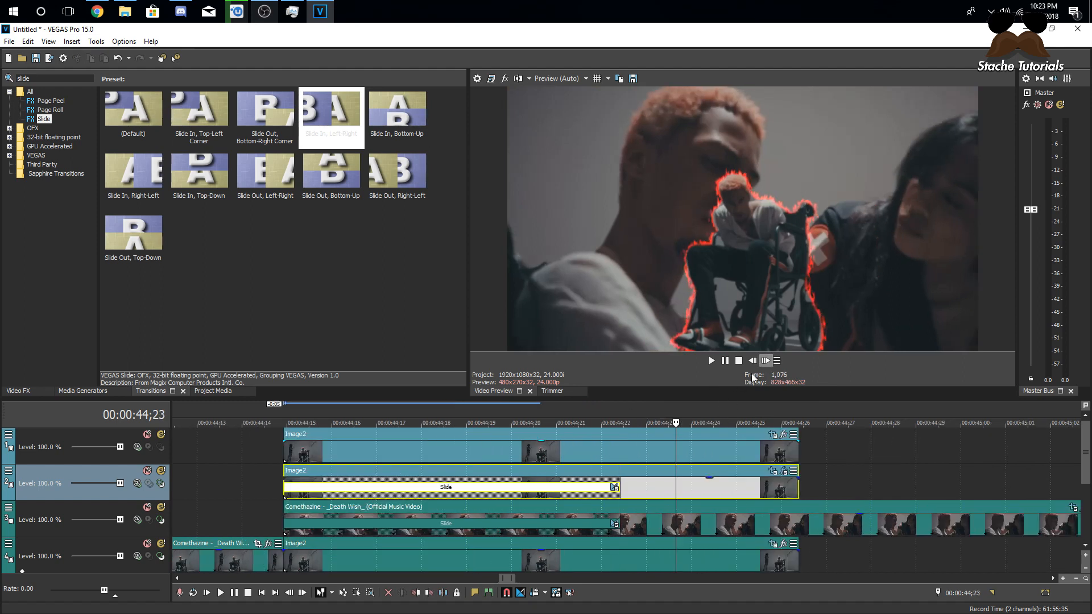
pyautogui.press('s')
pyautogui.click(677, 448)
pyautogui.press('s')
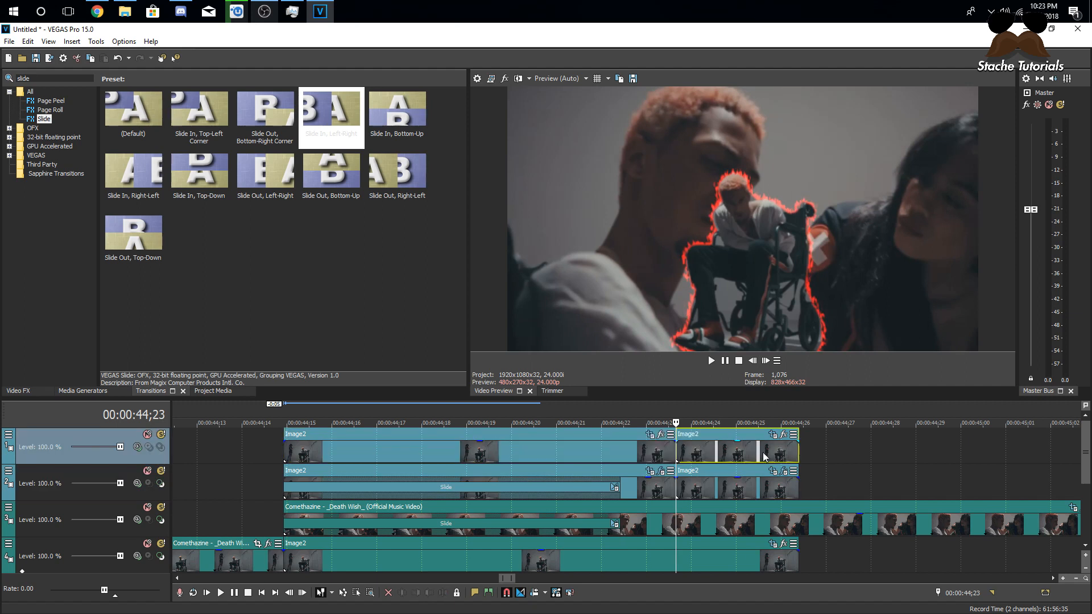
pyautogui.rightClick(757, 452)
pyautogui.click(786, 210)
pyautogui.click(693, 481)
pyautogui.rightClick(692, 481)
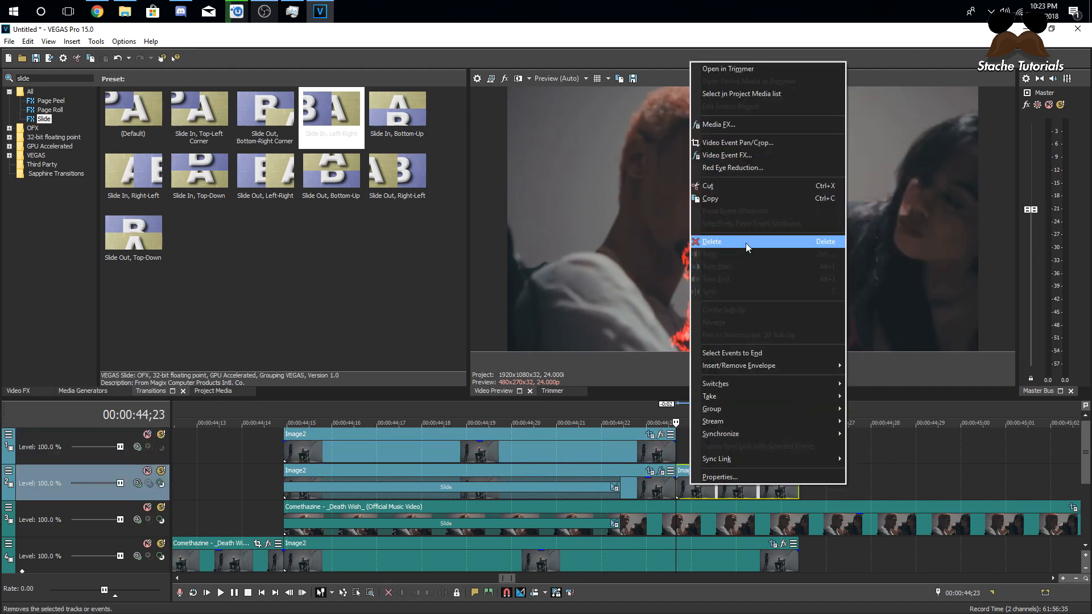
pyautogui.click(746, 243)
# Mark a time range around the transition from 00:00:44;01 to 00:00:44;29 and play it back
pyautogui.scroll(-3, 489, 479)
pyautogui.moveTo(501, 481); pyautogui.dragTo(624, 479)
pyautogui.press('space')
pyautogui.moveTo(501, 505); pyautogui.dragTo(436, 502)
pyautogui.moveTo(621, 481); pyautogui.dragTo(674, 479)
pyautogui.press('space')
pyautogui.press('space')
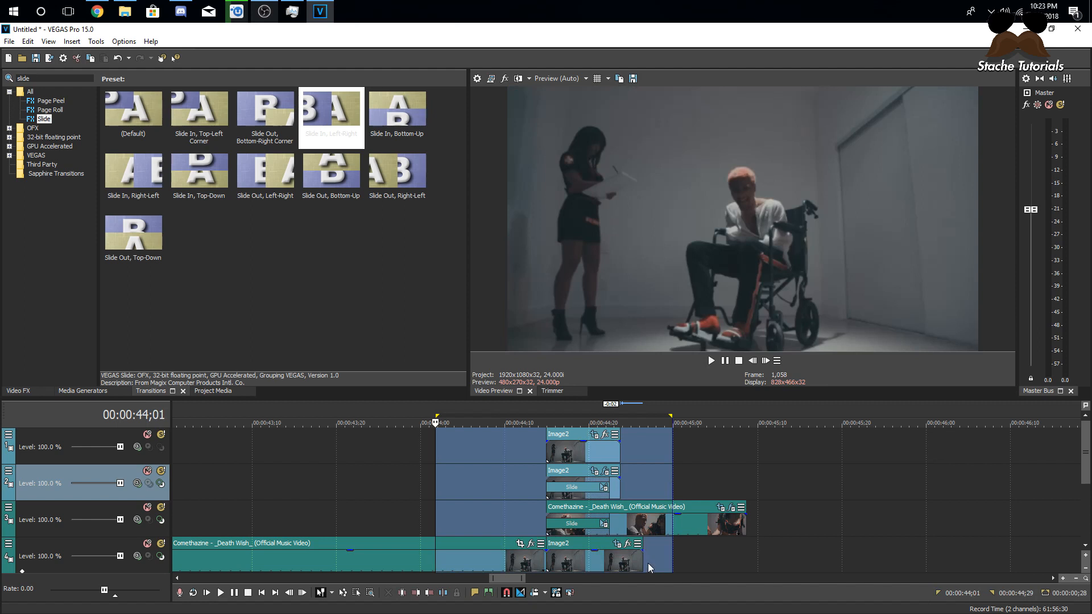
# Trim the end of the fourth track's Image2 to just past the upper copies, and play from 00:00:43;24 to 00:00:45;07
pyautogui.moveTo(642, 563)
pyautogui.mouseDown()
pyautogui.moveTo(607, 565)
pyautogui.moveTo(626, 561)
pyautogui.mouseUp()
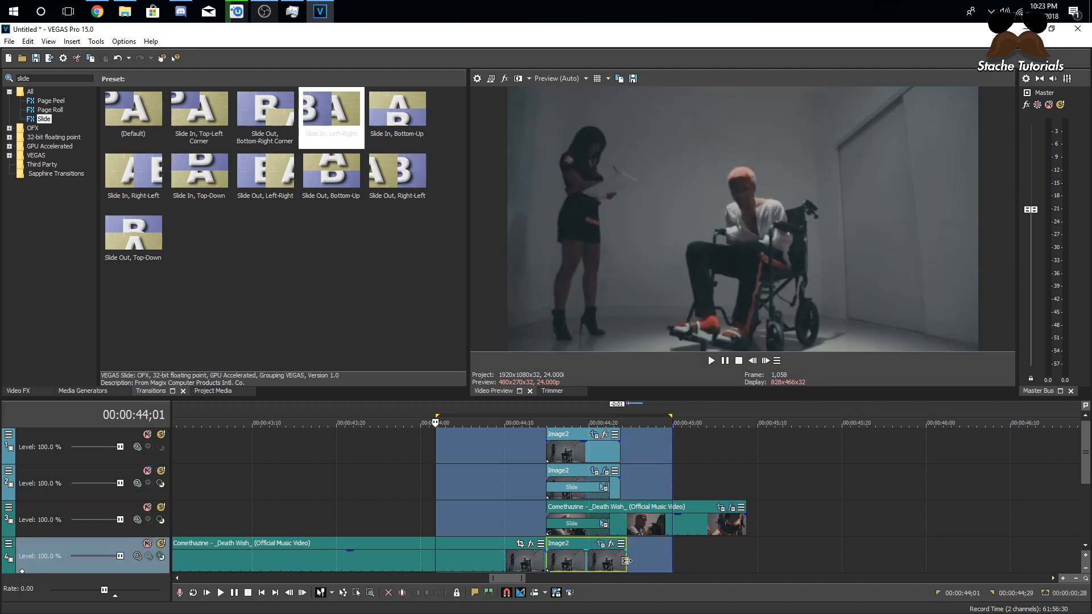
pyautogui.press('space')
pyautogui.moveTo(371, 487); pyautogui.dragTo(738, 483)
pyautogui.press('space')
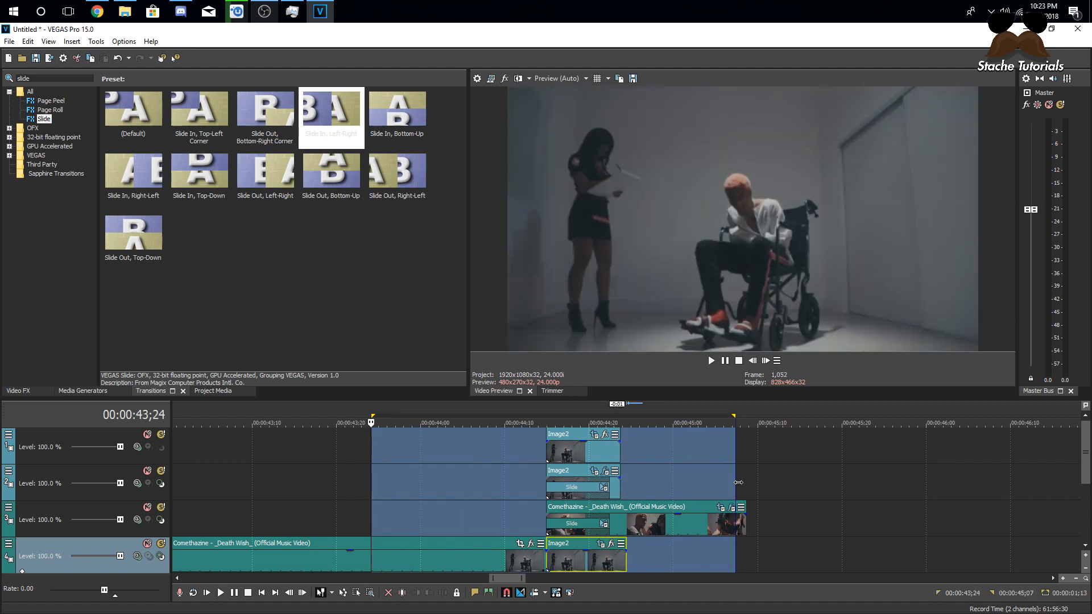
# Replay the marked range and the frames around the cut to check the trimmed transition, stopping midway through the slide
pyautogui.click(519, 482)
pyautogui.press('space')
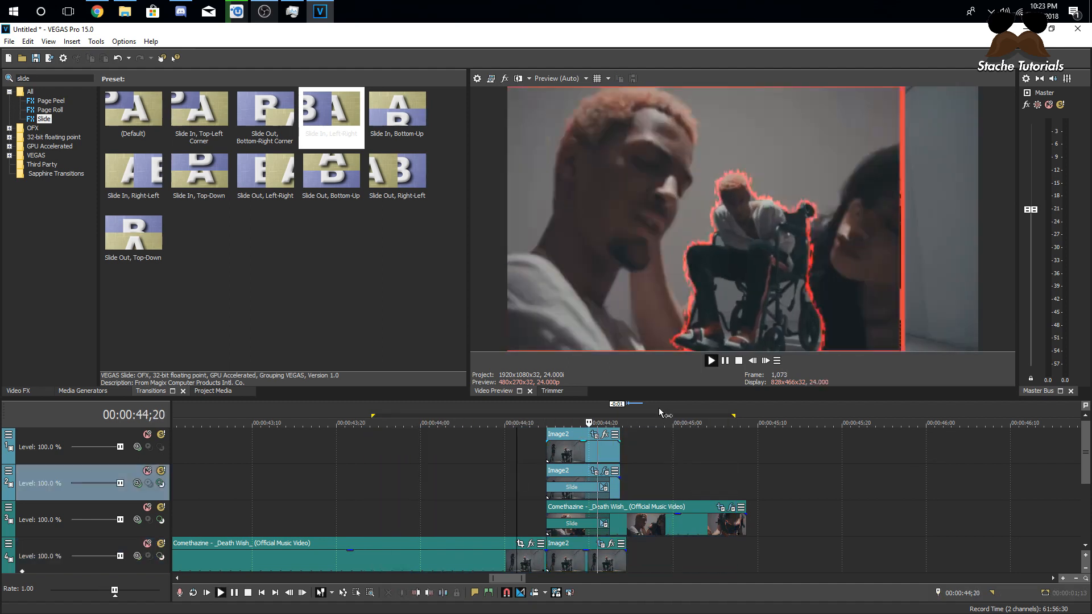
pyautogui.press('space')
pyautogui.press('BackSpace')
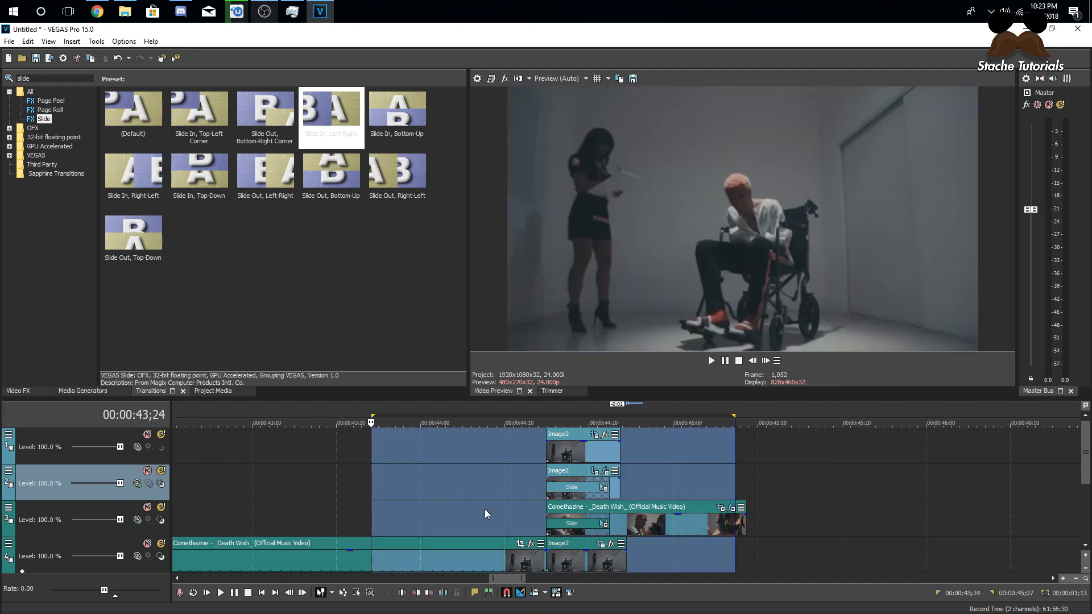
pyautogui.press('space')
pyautogui.click(575, 555)
pyautogui.press('space')
pyautogui.click(593, 559)
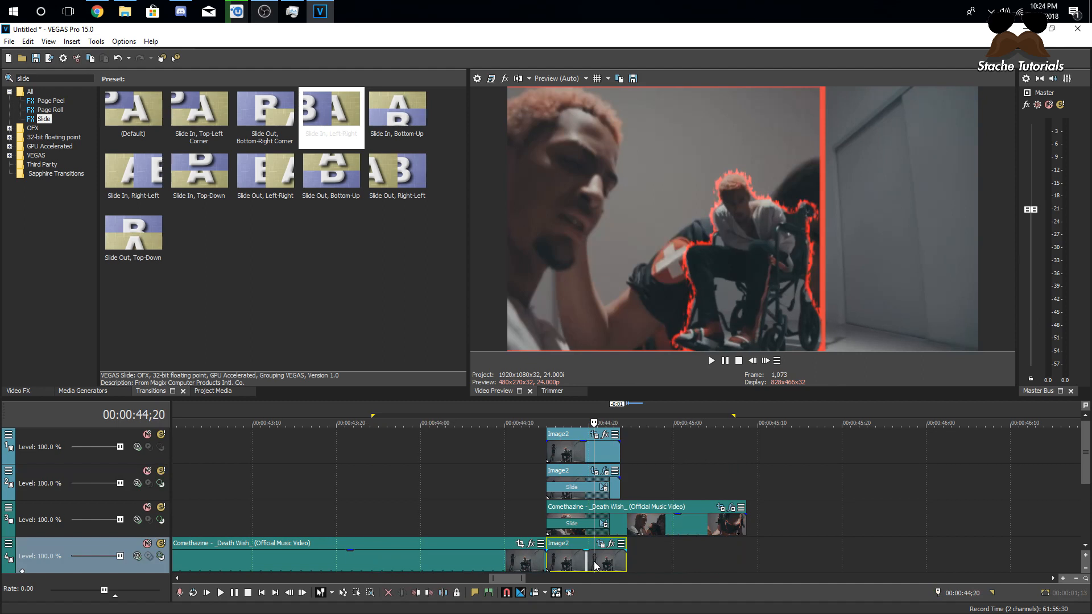
# Search the video effects for "color" with the second clip selected
pyautogui.click(646, 524)
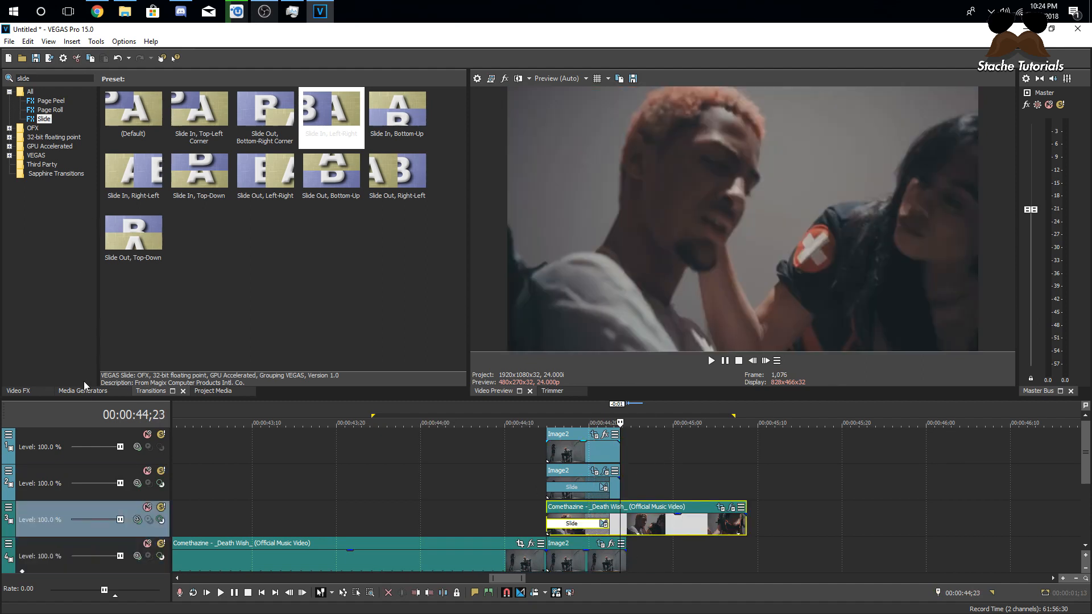
pyautogui.click(18, 391)
pyautogui.click(57, 79)
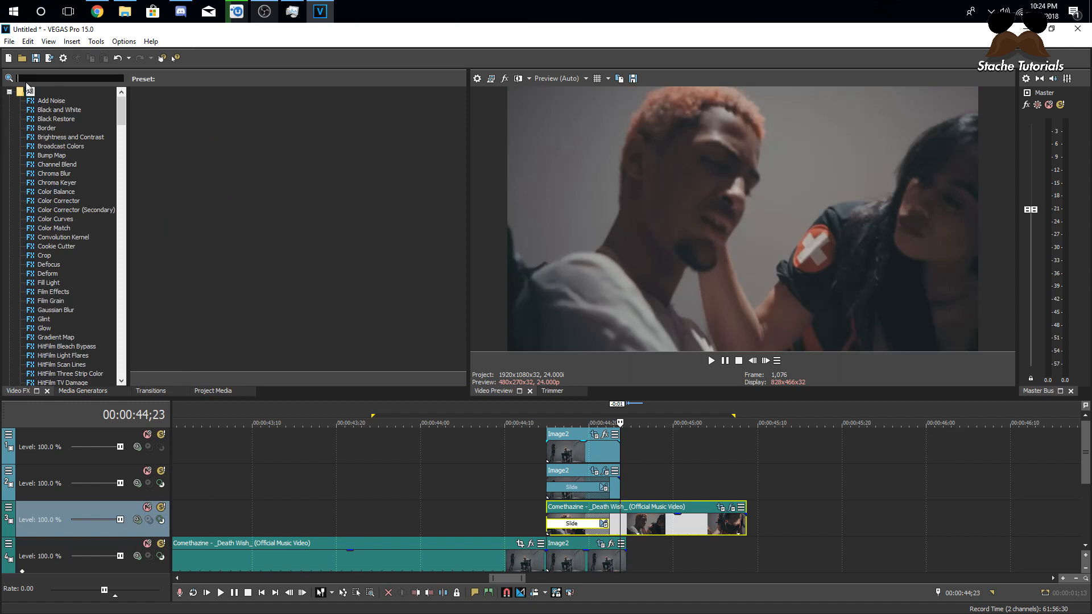
pyautogui.write('c')
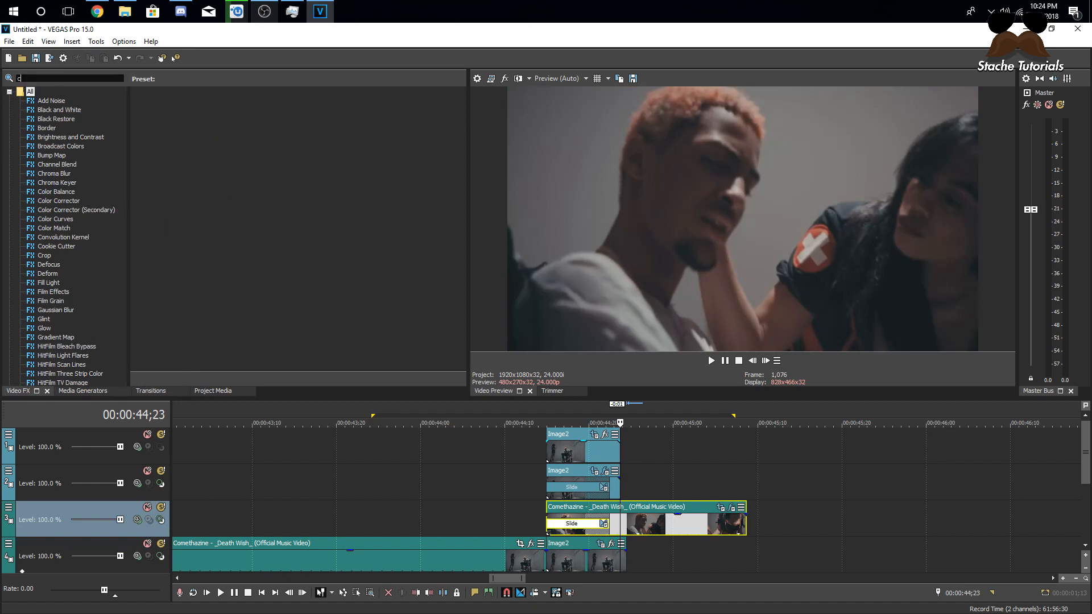
pyautogui.write('o')
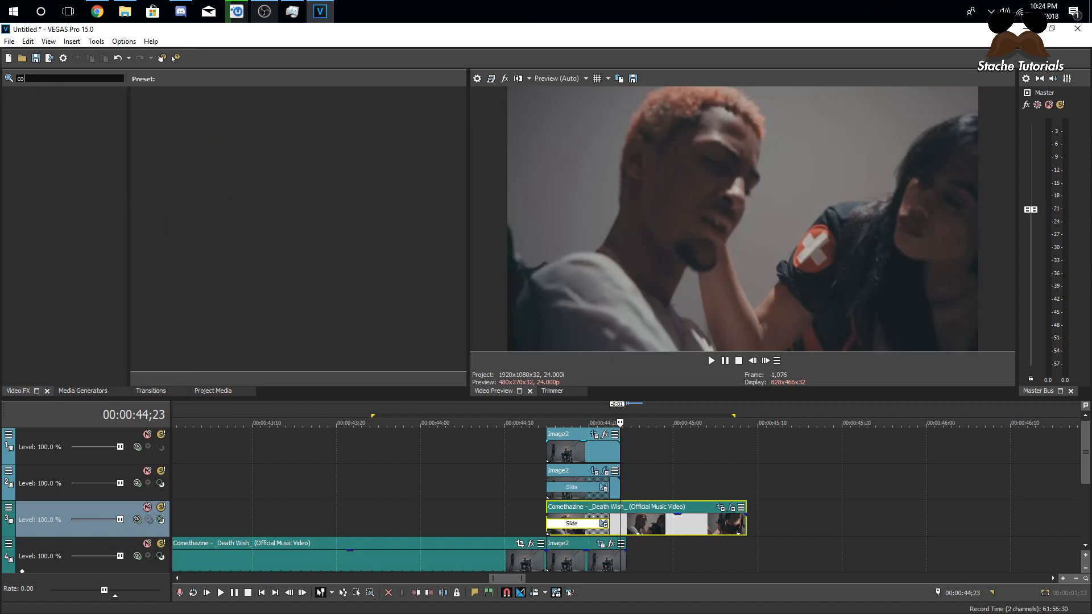
pyautogui.write('lor')
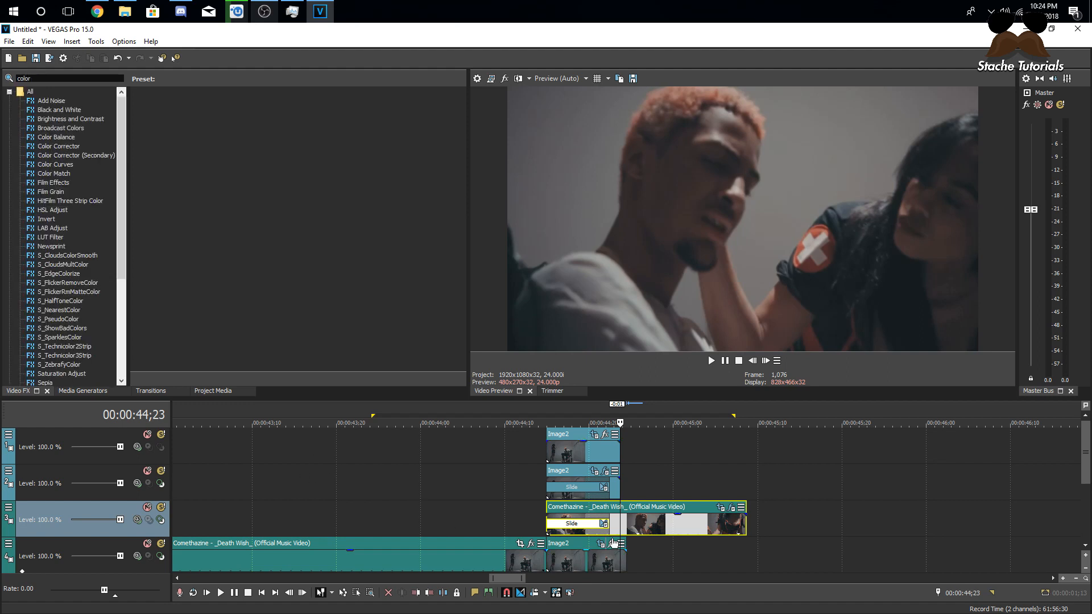
# Search the video effects for "glow" and apply the default S_Glow preset to the second clip on the third track
pyautogui.click(581, 525)
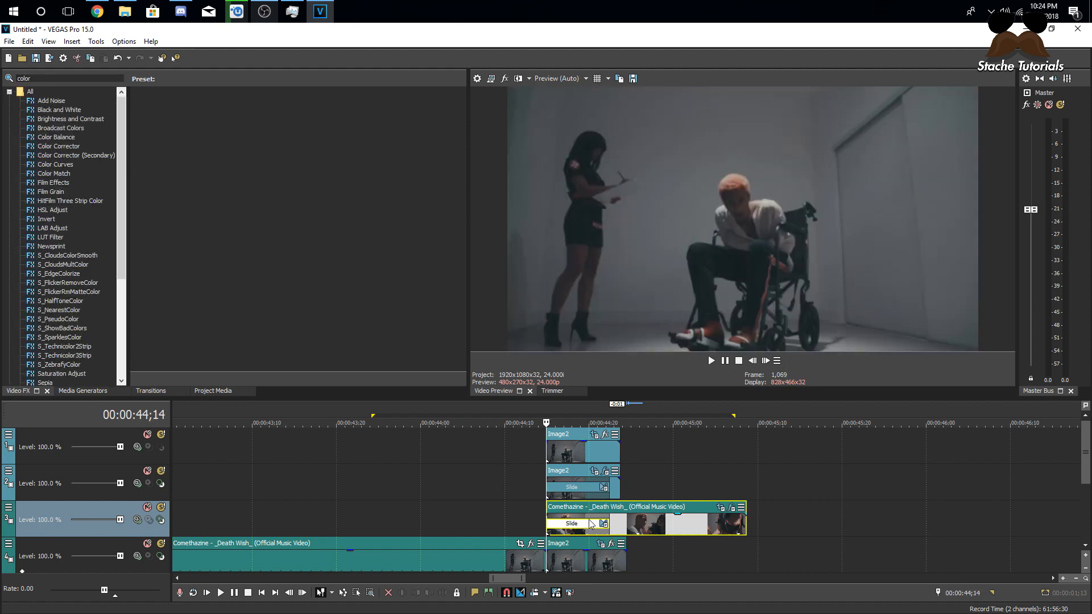
pyautogui.click(593, 531)
pyautogui.doubleClick(24, 78)
pyautogui.write('glow')
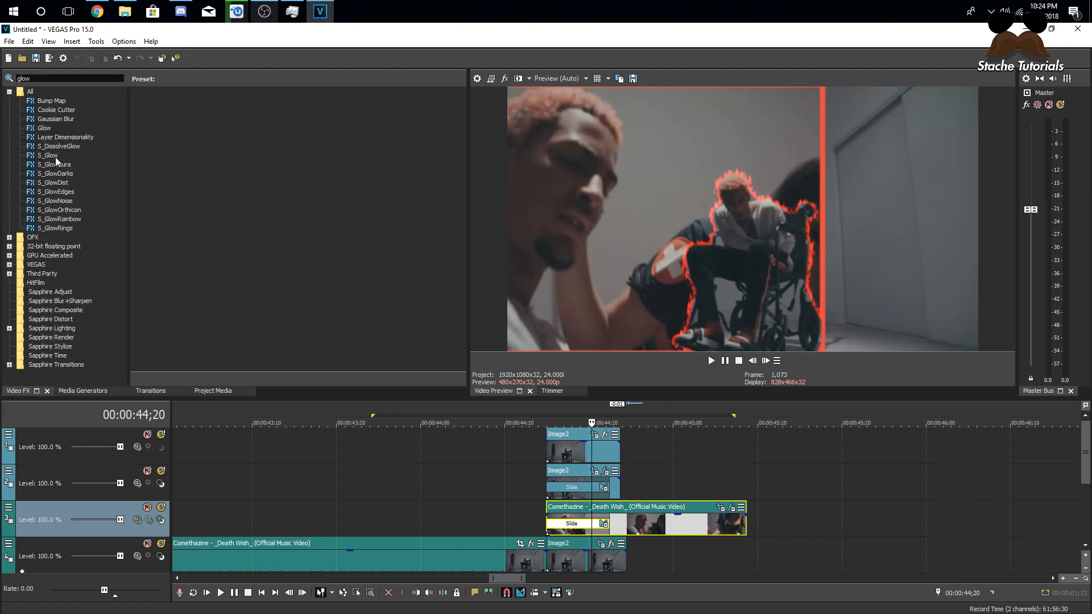
pyautogui.click(55, 155)
pyautogui.moveTo(163, 109); pyautogui.dragTo(604, 522)
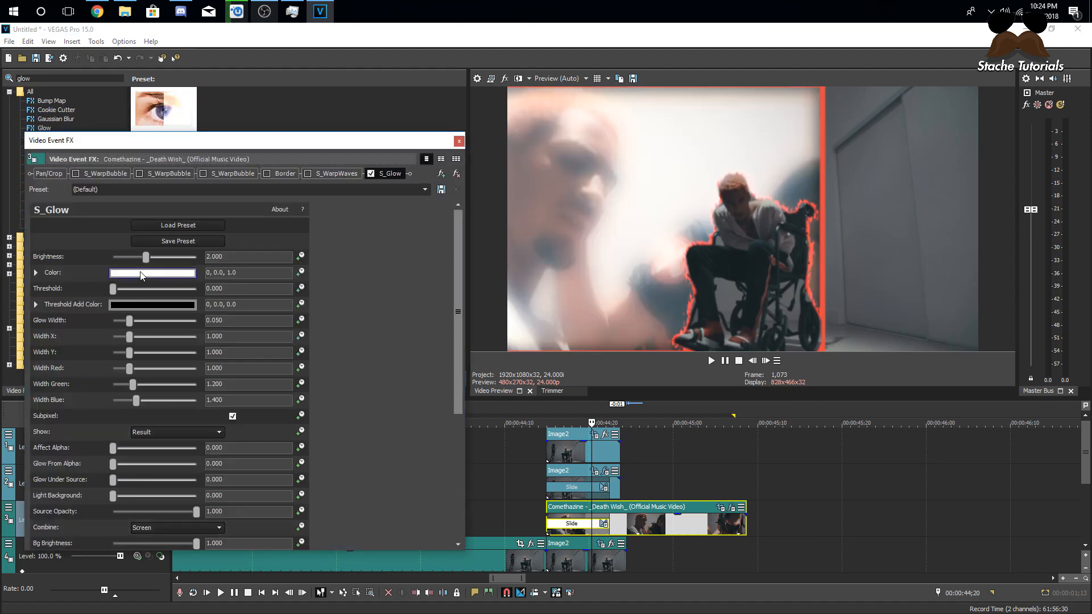
# Set the second clip's S_Glow color to red (0, 0.96, 0.97), its brightness to 0.714 and its threshold to 0.197
pyautogui.click(142, 276)
pyautogui.click(167, 305)
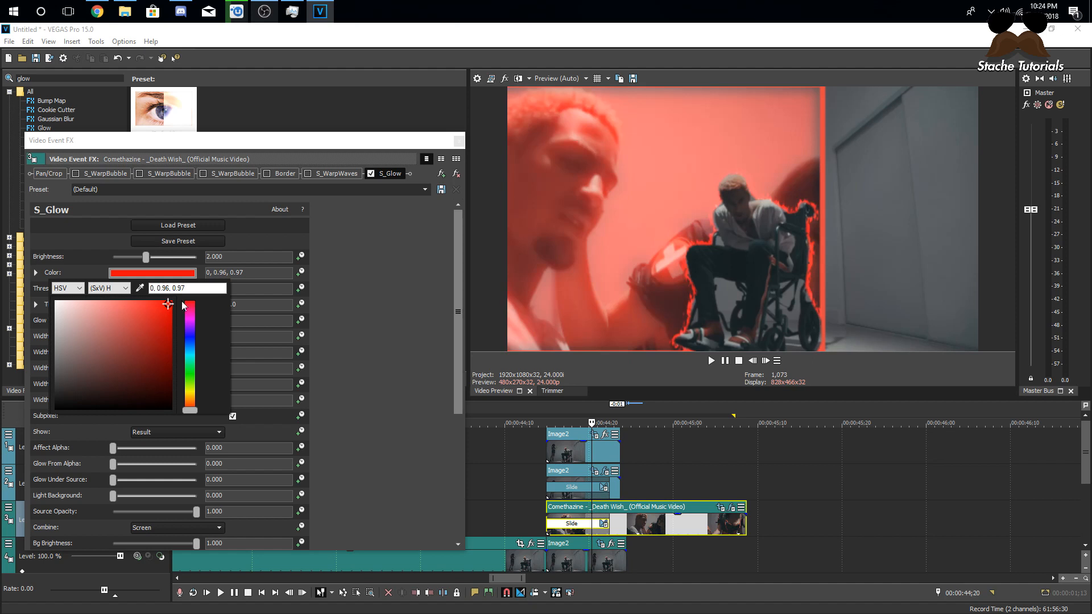
pyautogui.click(348, 273)
pyautogui.click(178, 138)
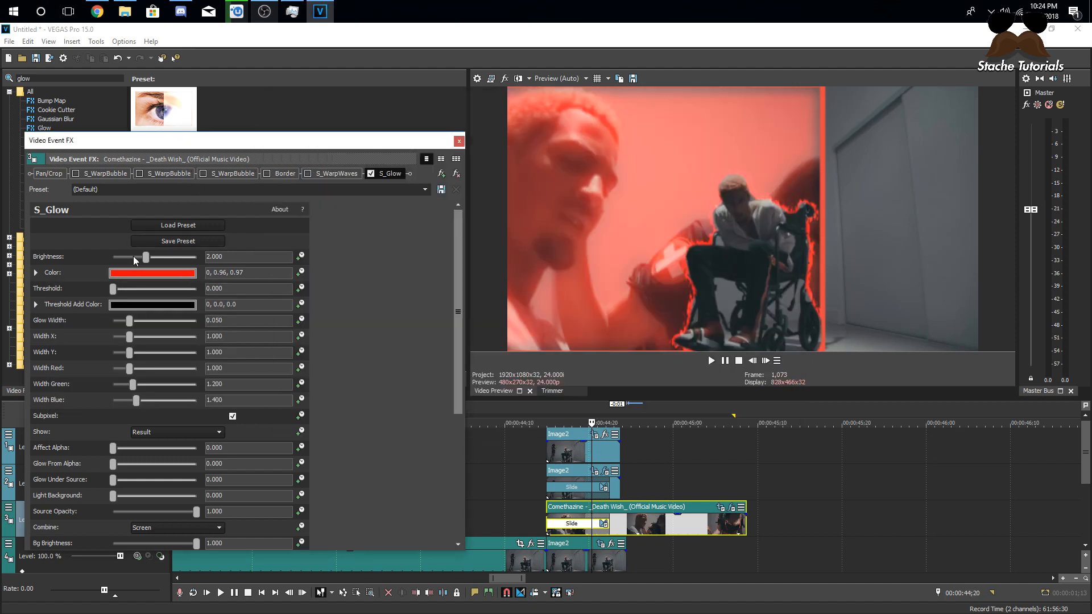
pyautogui.moveTo(143, 256); pyautogui.dragTo(131, 292)
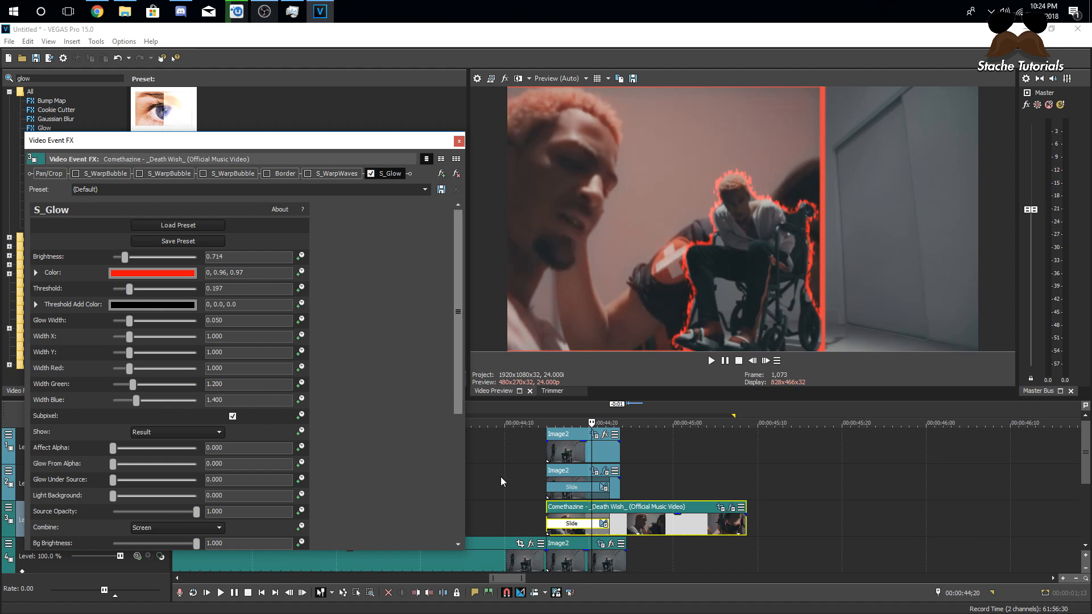
# Animate the glow's threshold from 0.197 at the second clip's start to a higher value at the end of the slide
pyautogui.click(544, 514)
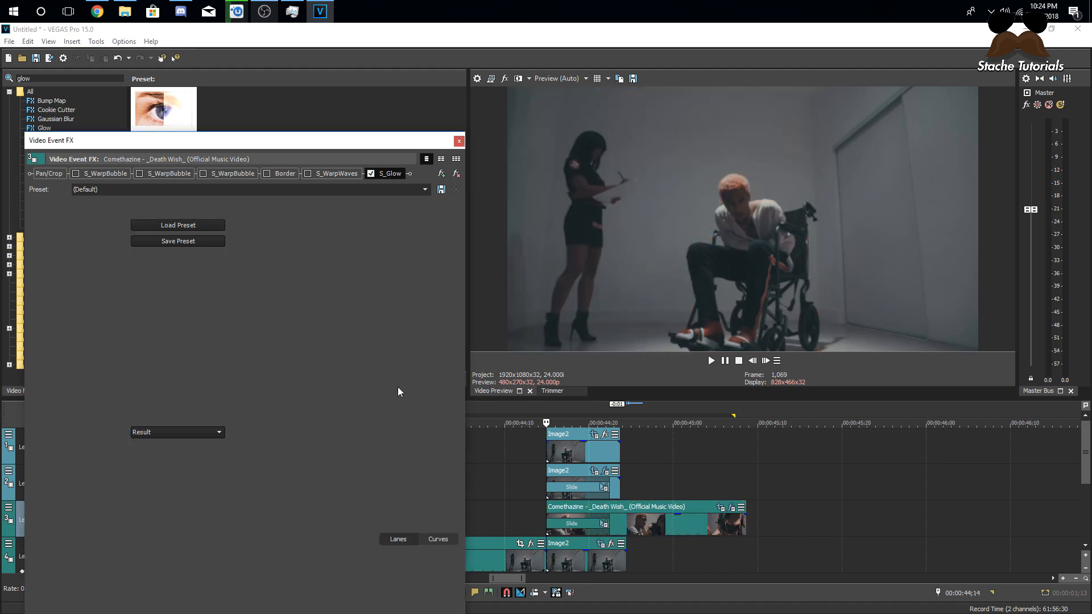
pyautogui.click(609, 518)
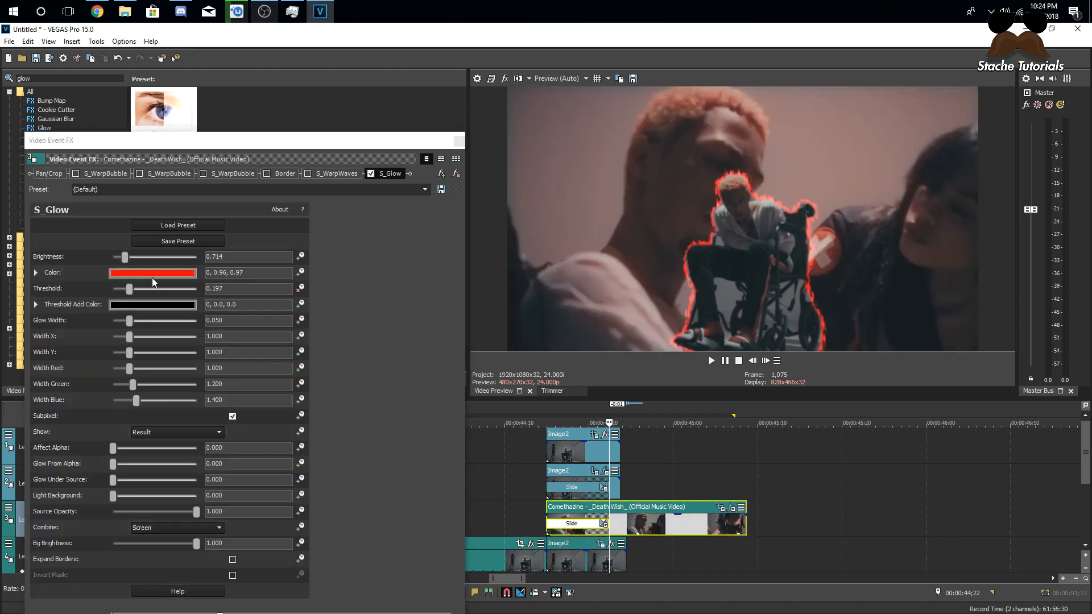
pyautogui.click(458, 141)
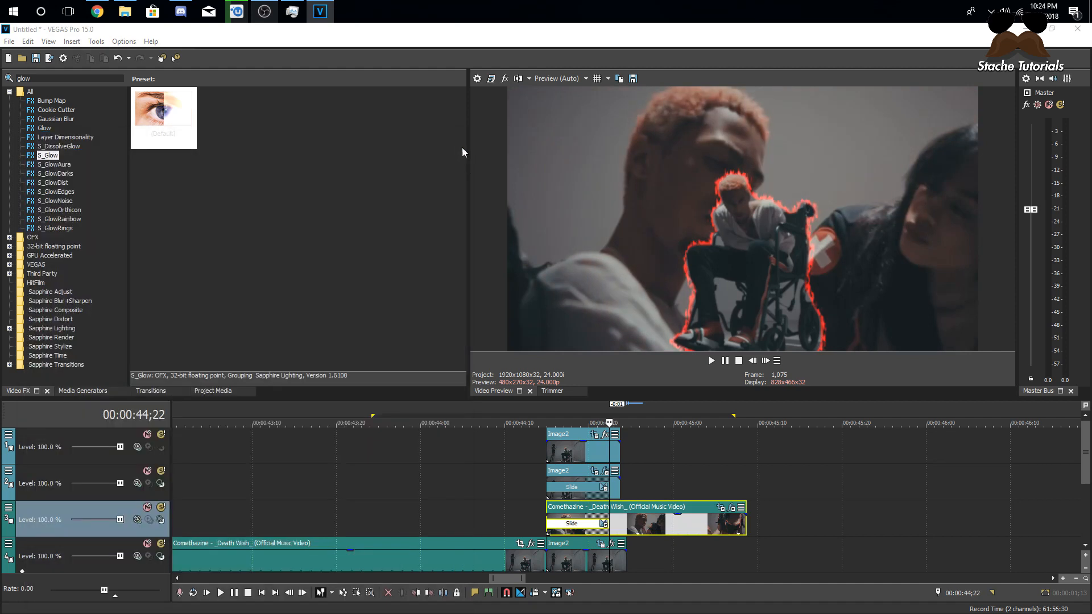
# Mark the range from 00:00:44;09 to 00:00:44;26 and play it to check the fading glow
pyautogui.moveTo(506, 481)
pyautogui.mouseDown()
pyautogui.moveTo(648, 486)
pyautogui.moveTo(505, 487)
pyautogui.mouseUp()
pyautogui.press('space')
pyautogui.press('space')
pyautogui.press('space')
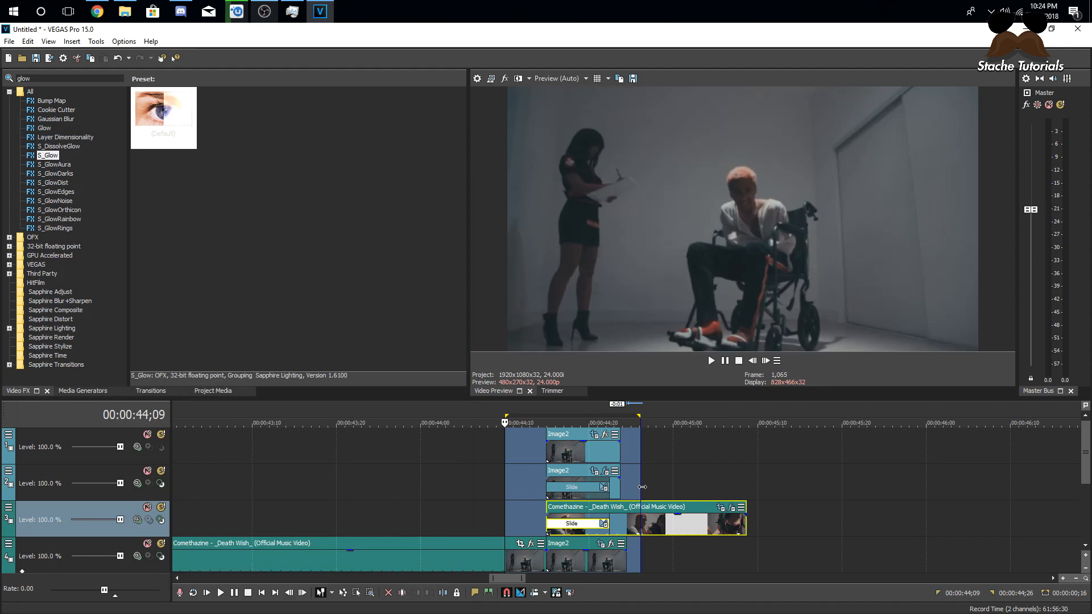
pyautogui.click(573, 522)
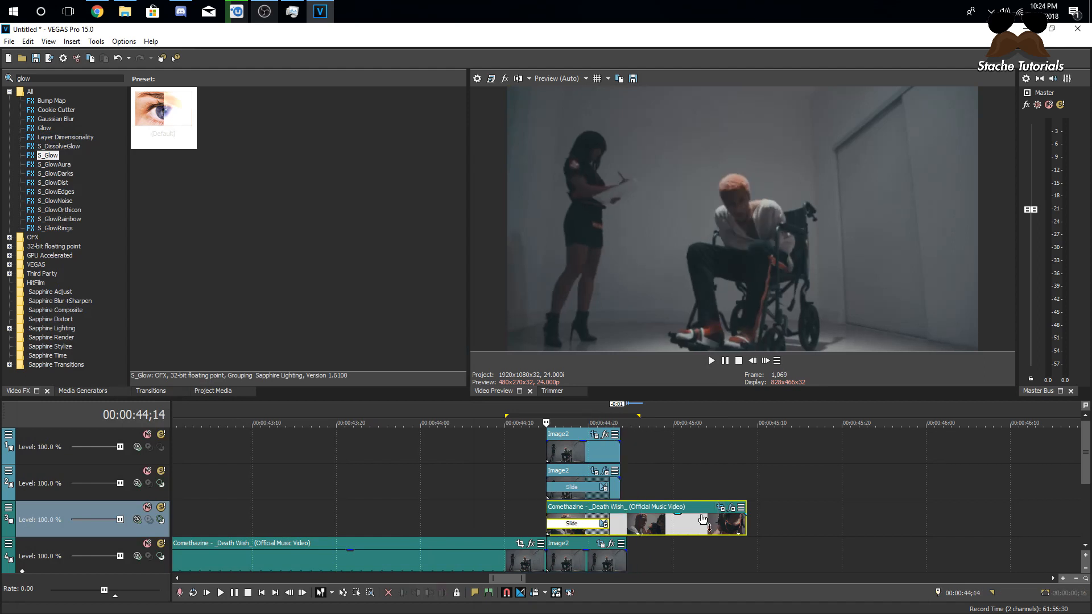
pyautogui.click(603, 524)
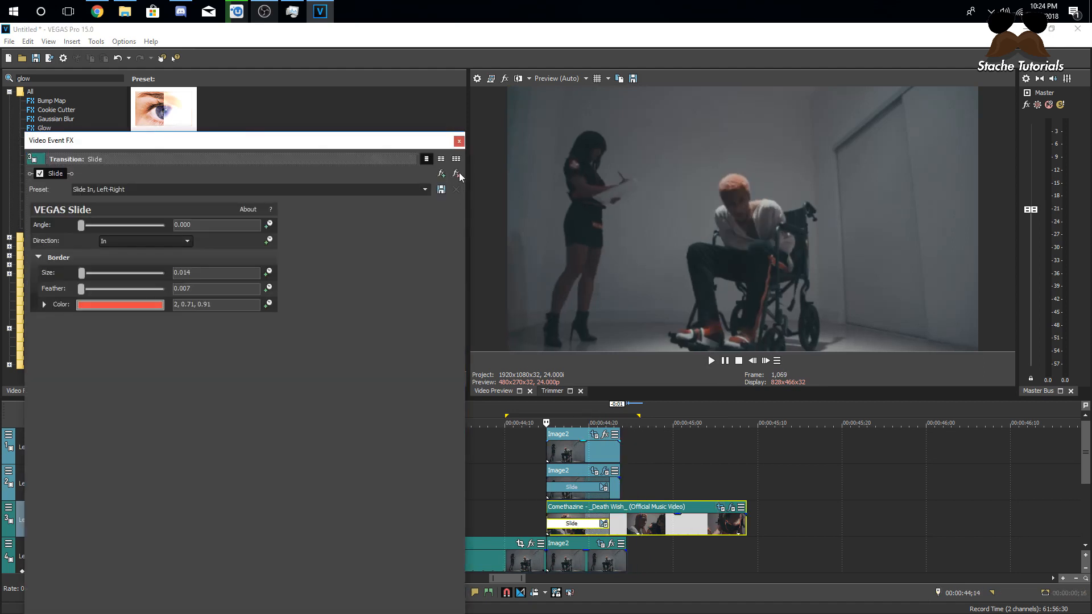
pyautogui.click(459, 141)
# Strengthen the second clip's S_Glow by setting brightness to 2.143 and the threshold to 0.000 at the starting keyframe
pyautogui.click(594, 533)
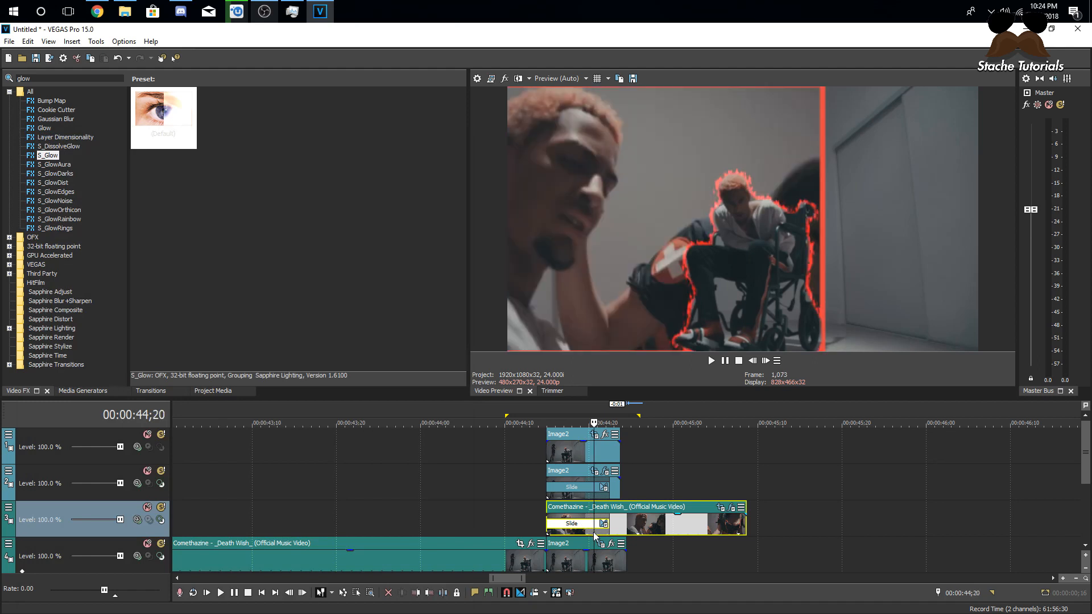
pyautogui.click(731, 508)
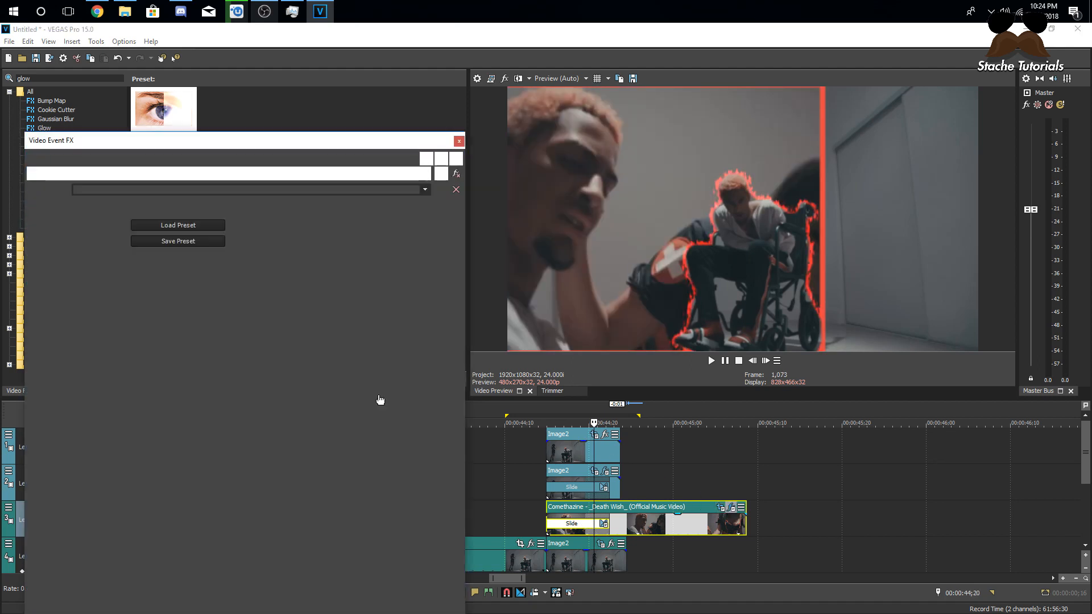
pyautogui.moveTo(183, 137); pyautogui.dragTo(185, 73)
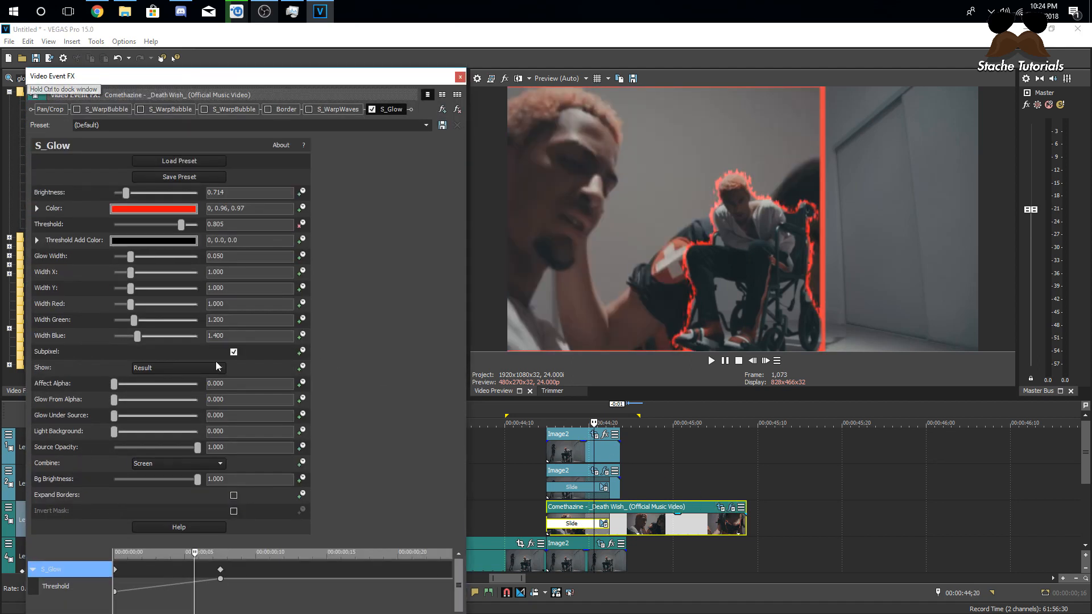
pyautogui.click(195, 551)
pyautogui.moveTo(194, 553); pyautogui.dragTo(108, 550)
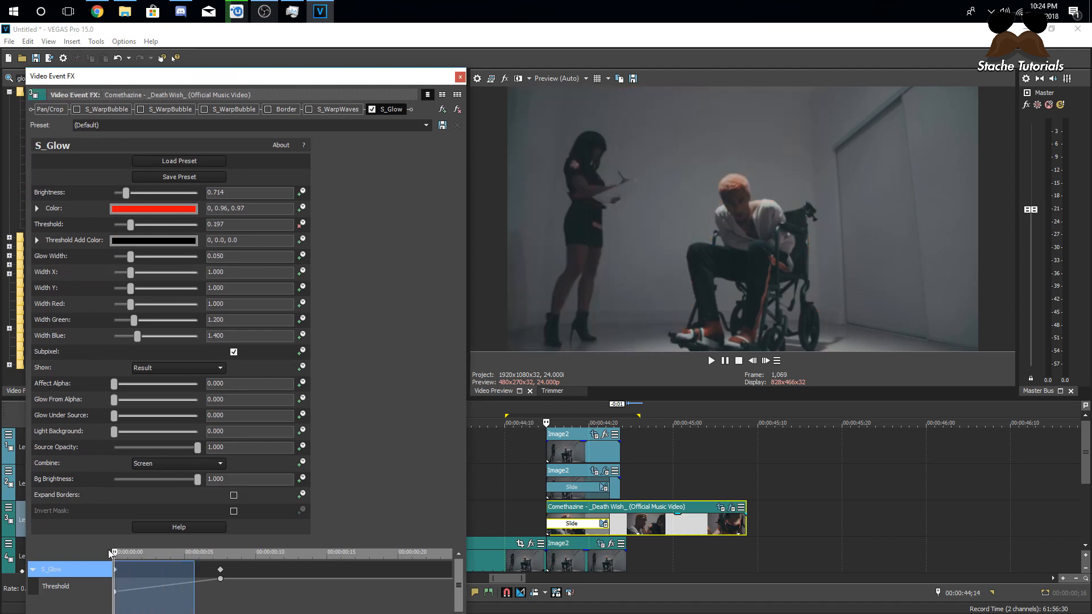
pyautogui.moveTo(128, 194); pyautogui.dragTo(150, 193)
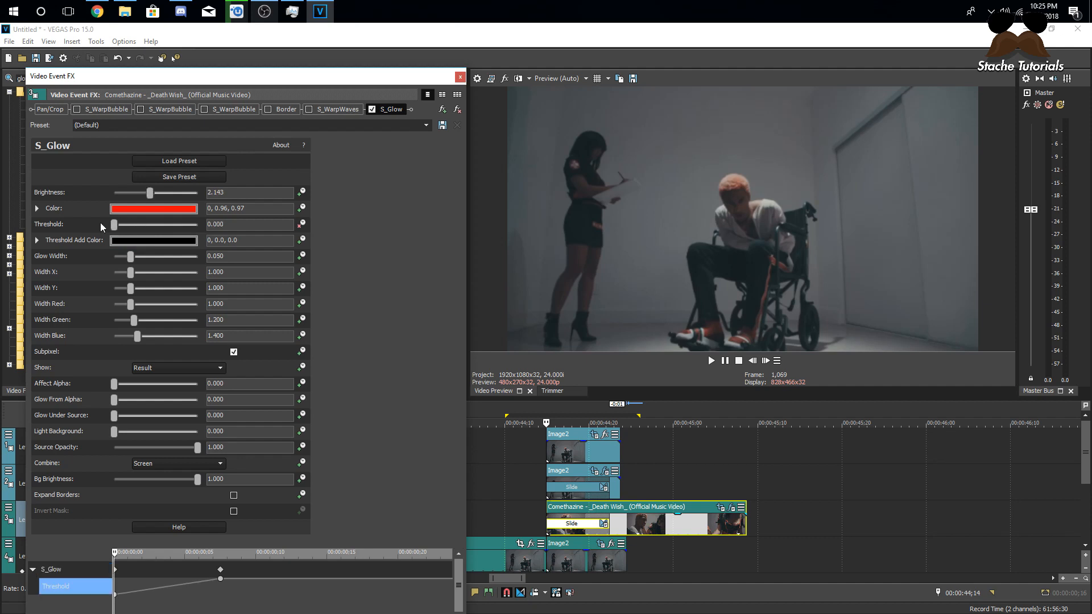
pyautogui.click(461, 77)
# Replay the marked range around the cut to check the strengthened glow during the slide
pyautogui.press('space')
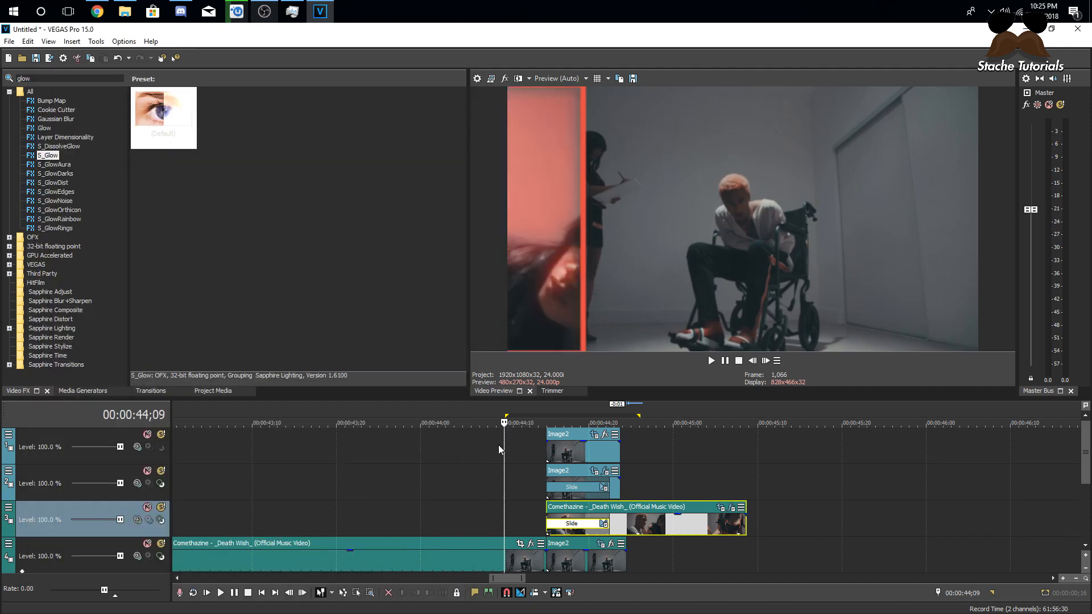
pyautogui.press('space')
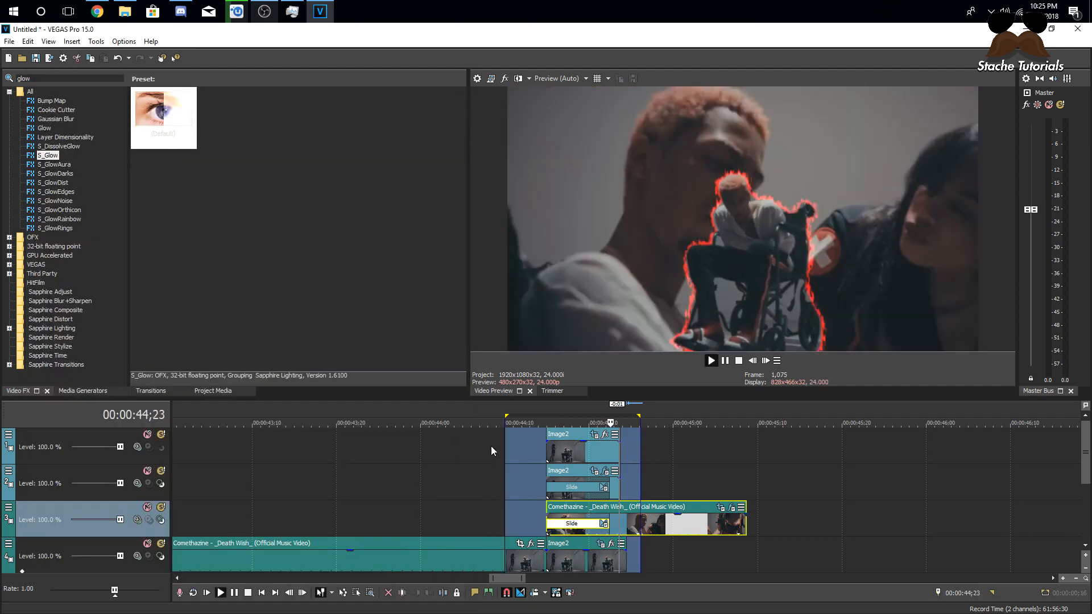
pyautogui.press('space')
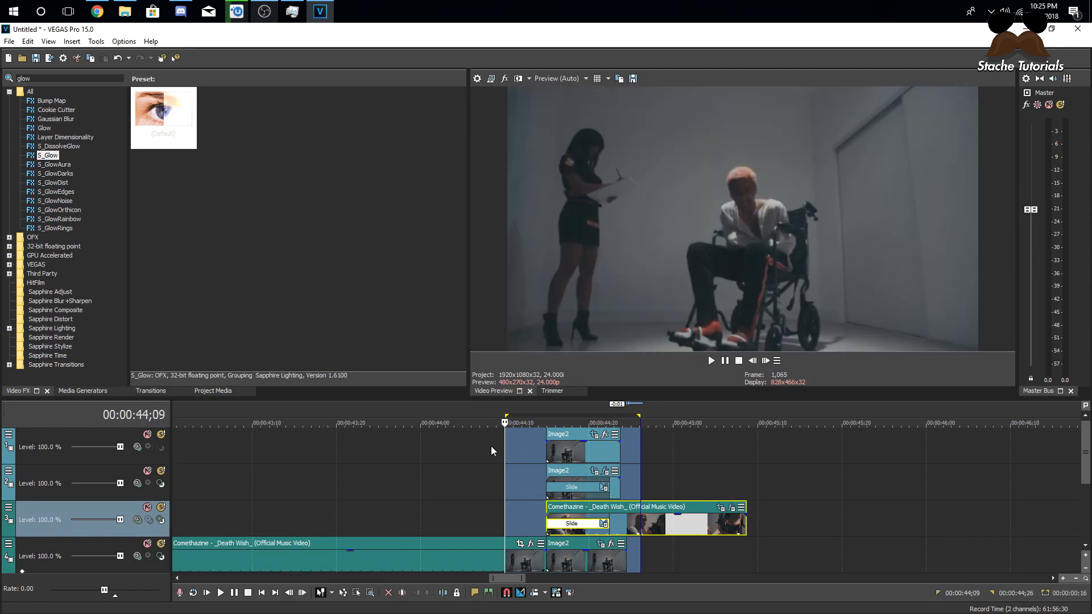